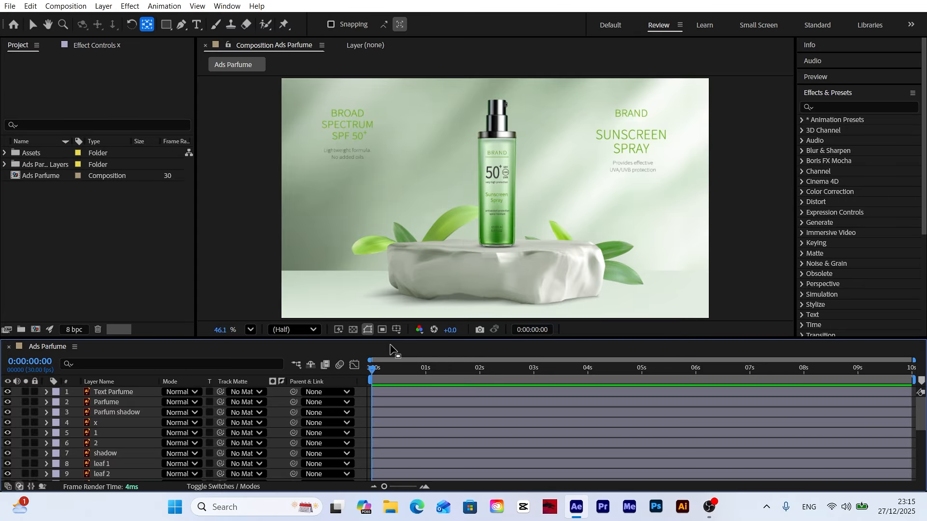
# Step: Pre-compose the layers from Text Parfume through 1 into a composition named Parfume, moving all attributes
pyautogui.click(110, 393)
pyautogui.keyDown('shift'); pyautogui.click(102, 432); pyautogui.keyUp('shift')
pyautogui.click(104, 6)
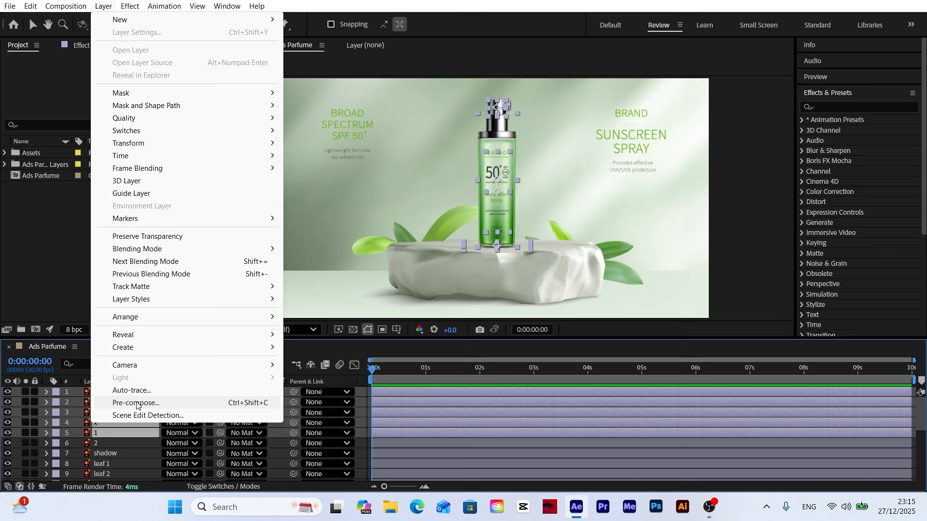
pyautogui.click(136, 405)
pyautogui.write('Parf')
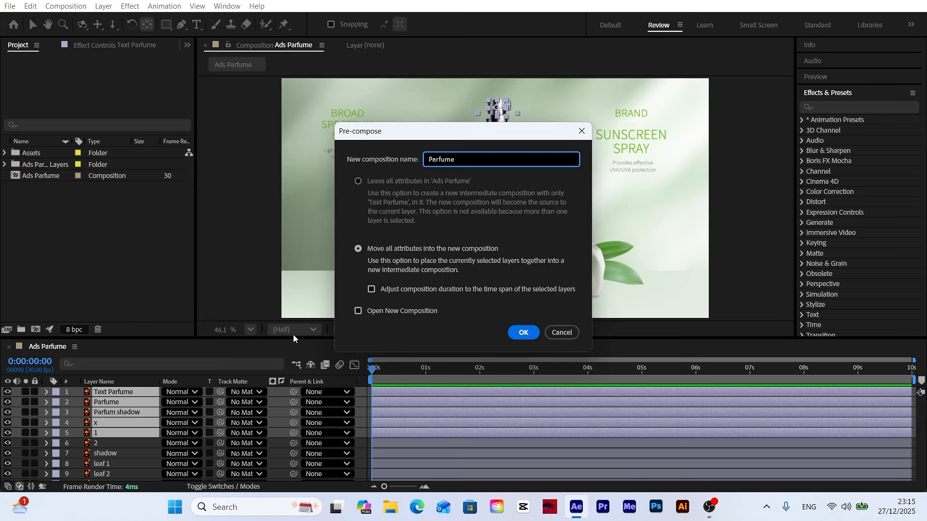
pyautogui.write('ume')
pyautogui.press('Return')
# Step: Pre-compose layer 2 and the shadow layer into a composition named Product base
pyautogui.click(103, 5)
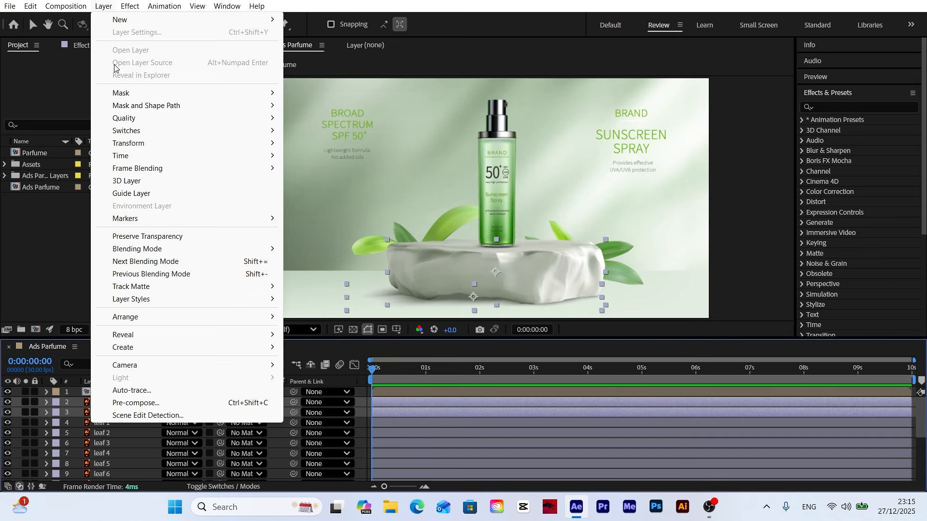
pyautogui.click(137, 403)
pyautogui.write('Product base')
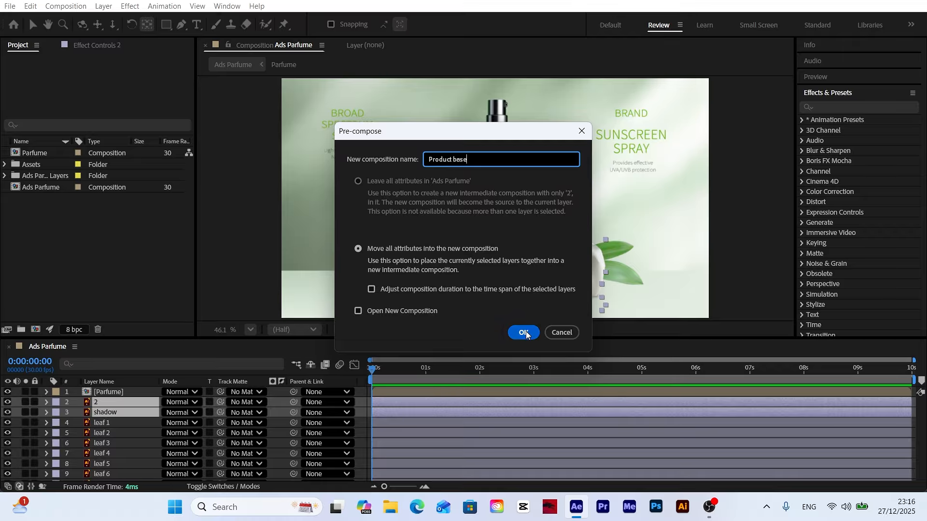
pyautogui.click(526, 333)
# Step: Pre-compose the layers leaf 1 through leaf 7 into a composition named Leaf
pyautogui.click(107, 413)
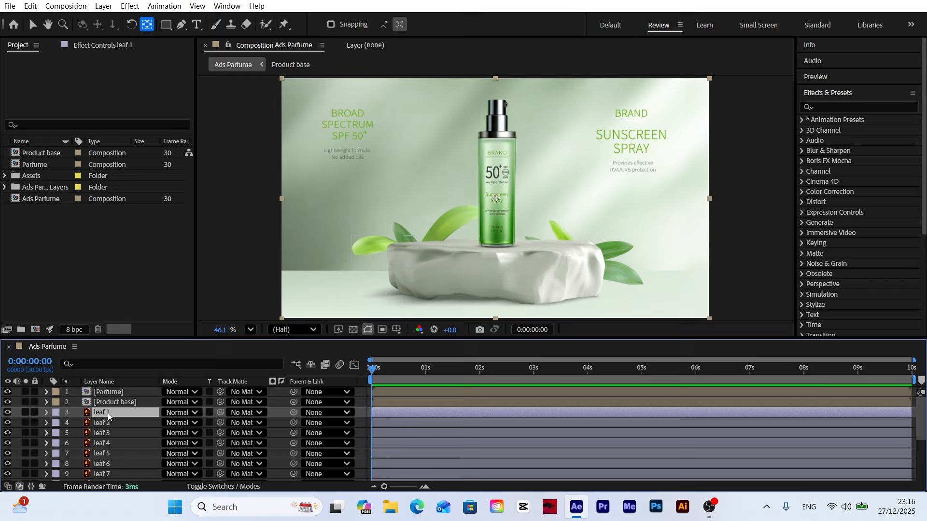
pyautogui.scroll(-1, 132, 445)
pyautogui.keyDown('shift'); pyautogui.click(105, 444); pyautogui.keyUp('shift')
pyautogui.click(114, 4)
pyautogui.click(137, 403)
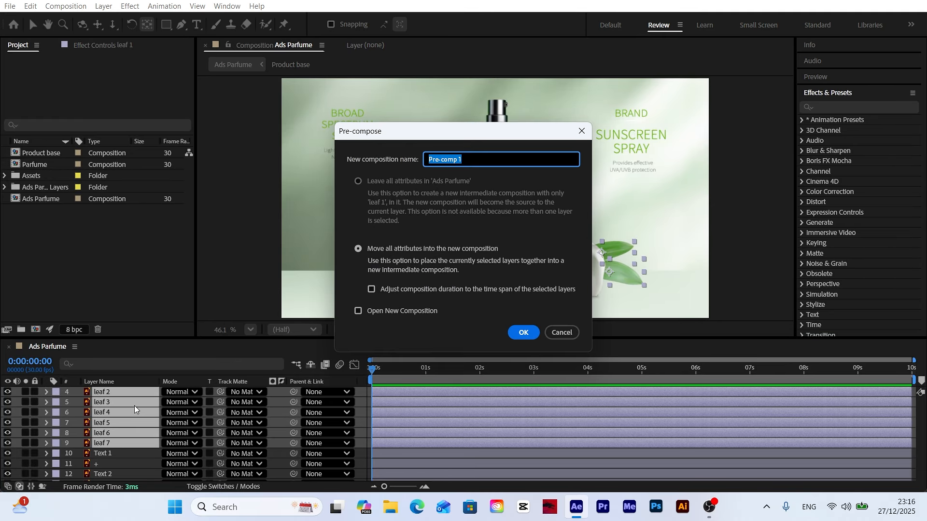
pyautogui.write('Leaf')
pyautogui.click(524, 331)
# Step: Pre-compose the layers from Text 1 through Text 5, including + and Line, into a composition named text
pyautogui.click(103, 422)
pyautogui.scroll(-1, 102, 423)
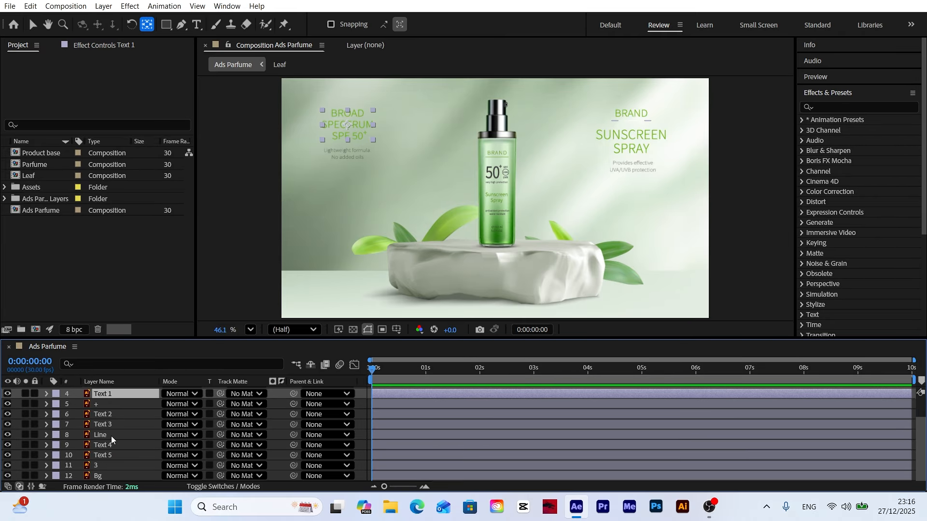
pyautogui.keyDown('shift'); pyautogui.click(111, 455); pyautogui.keyUp('shift')
pyautogui.click(113, 5)
pyautogui.click(132, 403)
pyautogui.write('text')
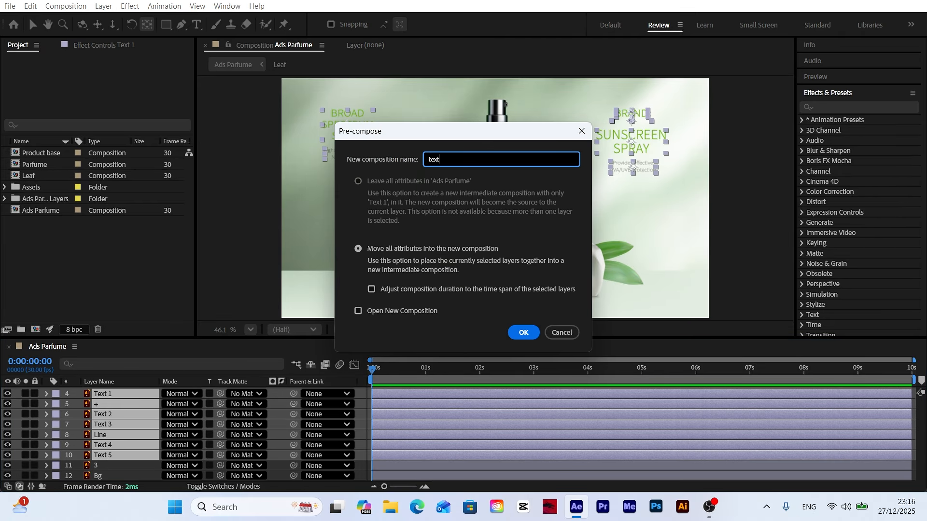
pyautogui.press('Return')
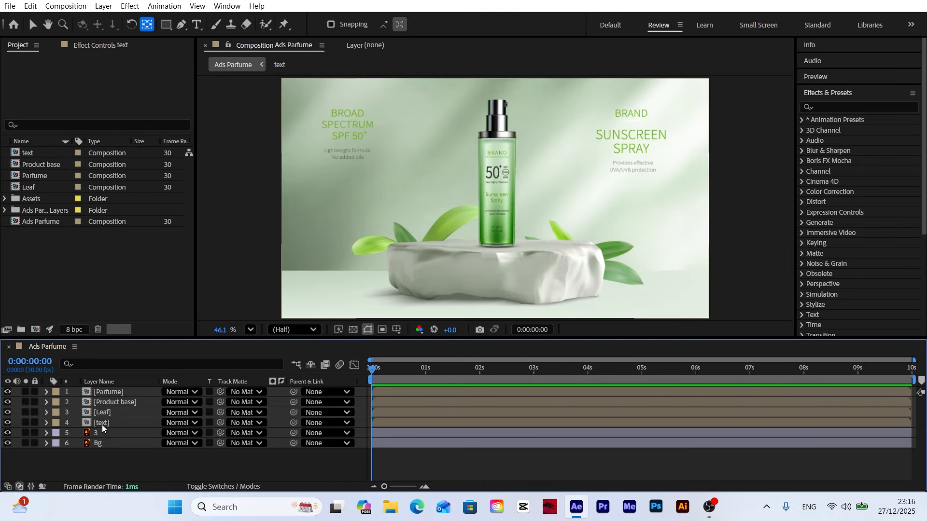
# Step: Open the Leaf composition and move the anchor point of leaf 1 to the base of its stem
pyautogui.doubleClick(101, 413)
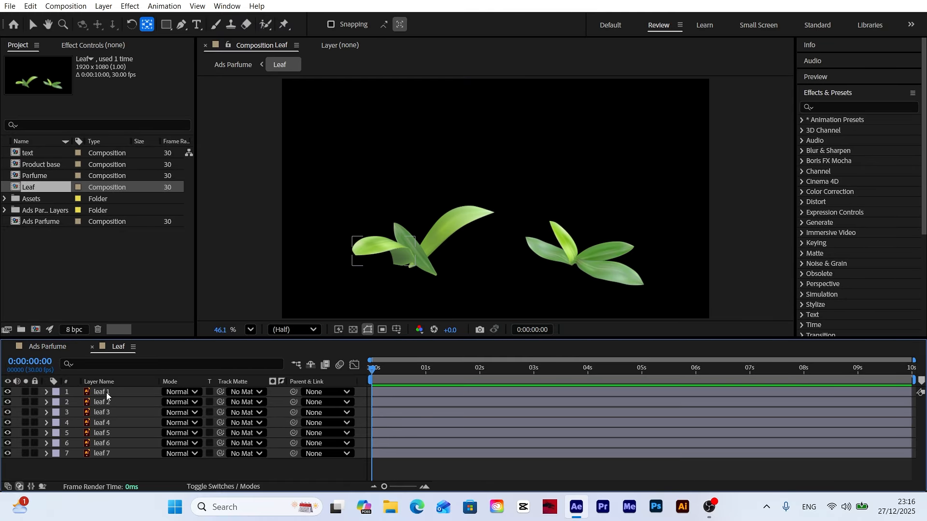
pyautogui.click(107, 395)
pyautogui.scroll(3, 406, 251)
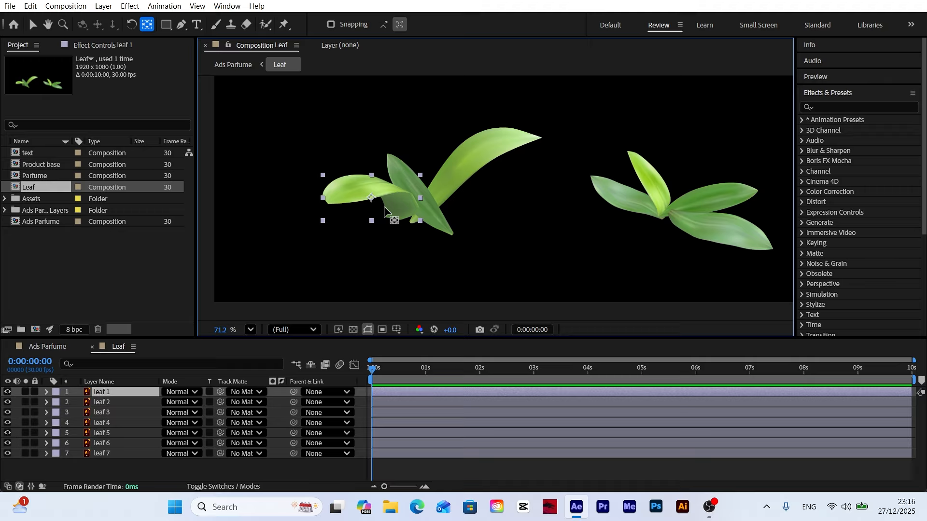
pyautogui.moveTo(371, 198); pyautogui.dragTo(402, 220)
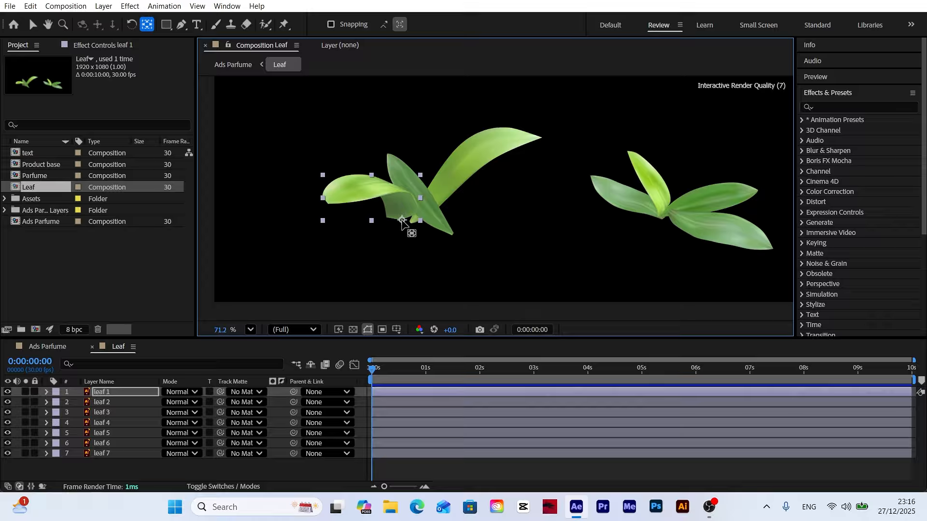
# Step: Start keyframing the rotation of leaf 1 at 0 seconds with a value of 10°
pyautogui.click(107, 396)
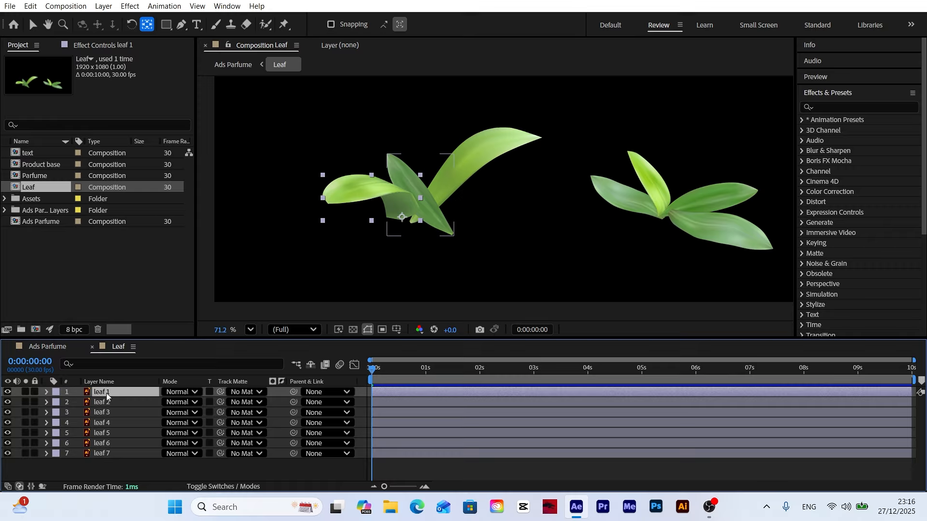
pyautogui.press('r')
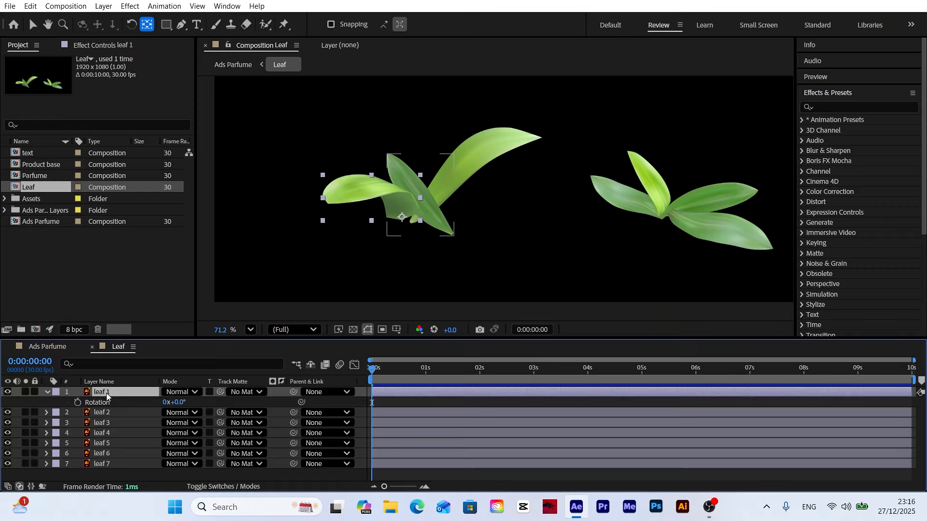
pyautogui.click(78, 403)
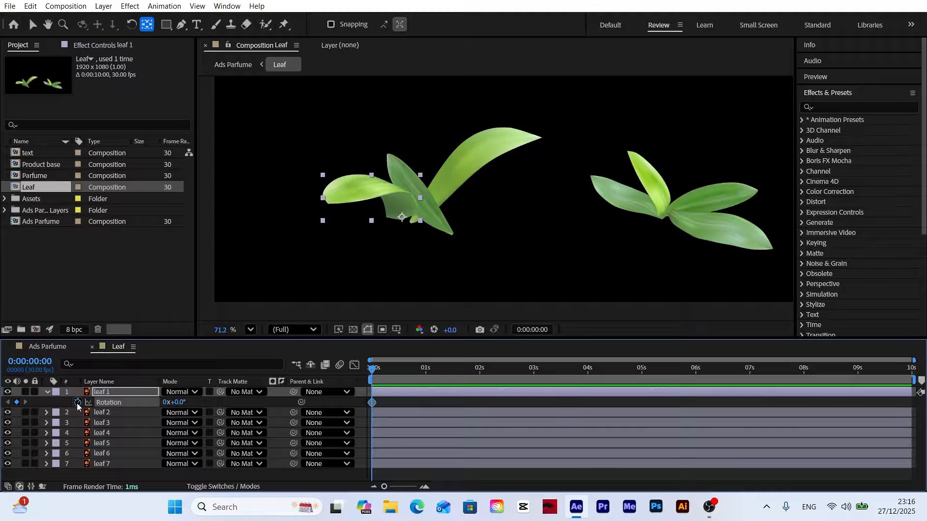
pyautogui.click(178, 402)
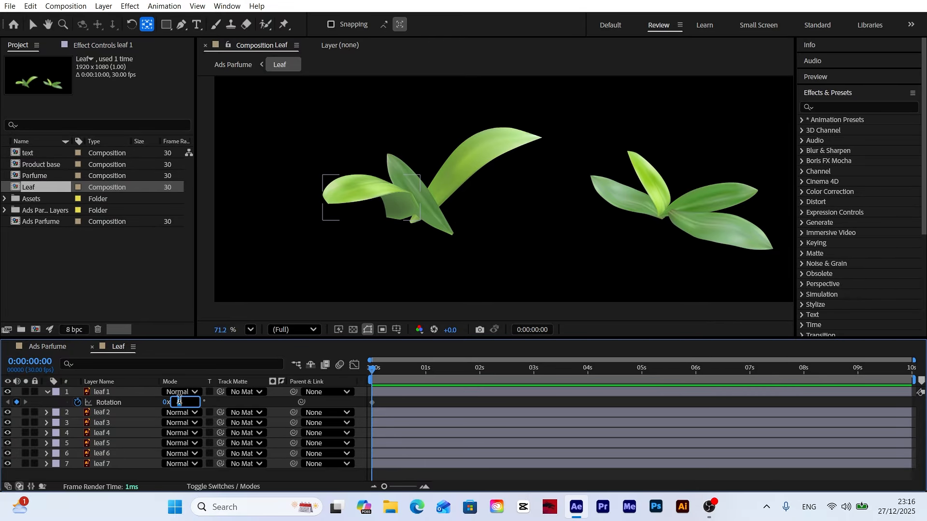
pyautogui.press('Return')
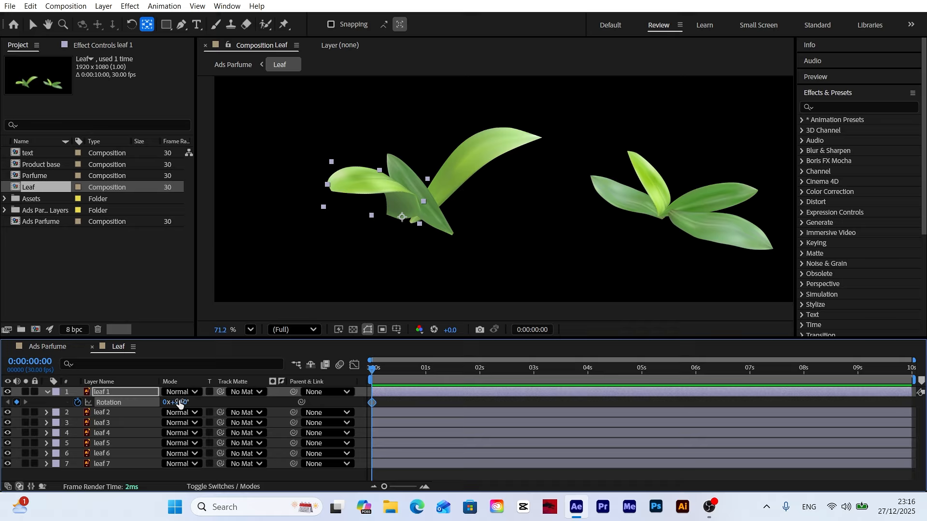
# Step: Add a rotation keyframe of -10° to leaf 1 at 4 seconds
pyautogui.click(587, 379)
pyautogui.click(180, 402)
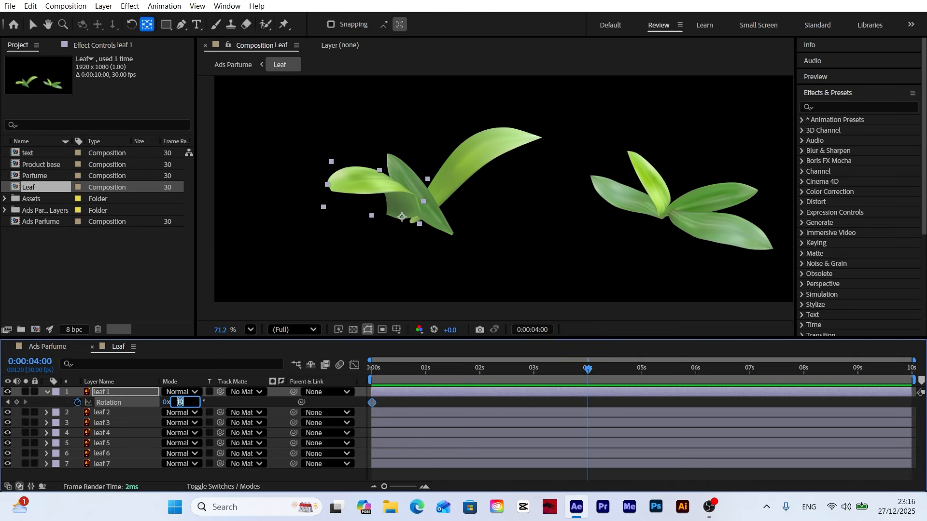
pyautogui.write('-10')
pyautogui.press('Return')
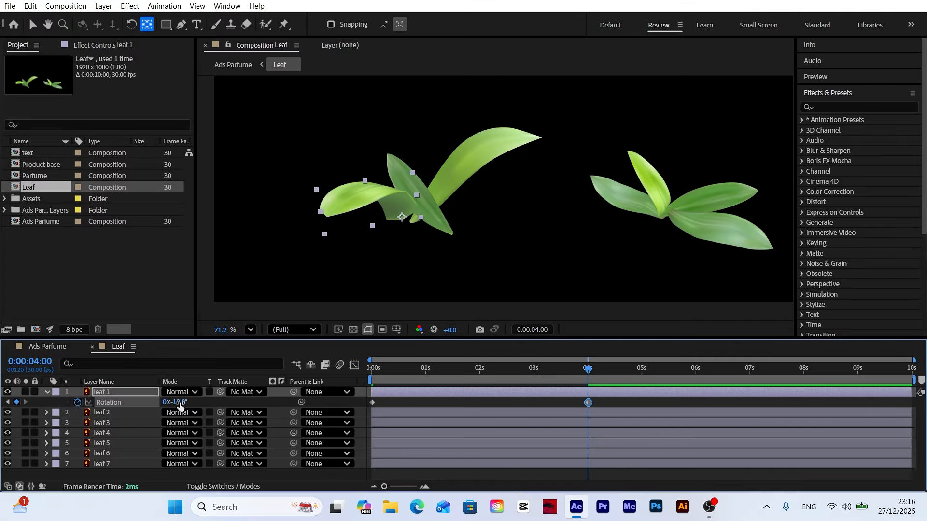
# Step: Add a rotation keyframe of 10° to leaf 1 at 8 seconds
pyautogui.click(804, 379)
pyautogui.click(178, 402)
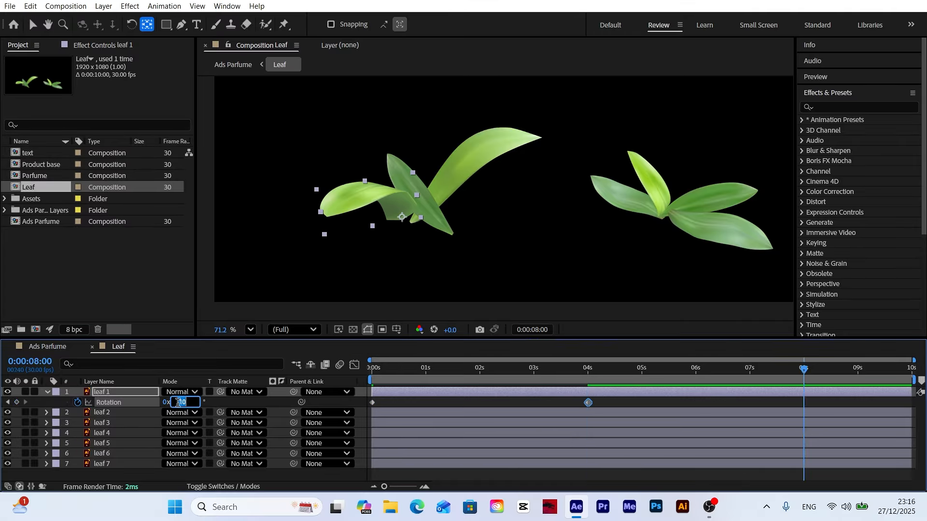
pyautogui.write('10')
pyautogui.press('Return')
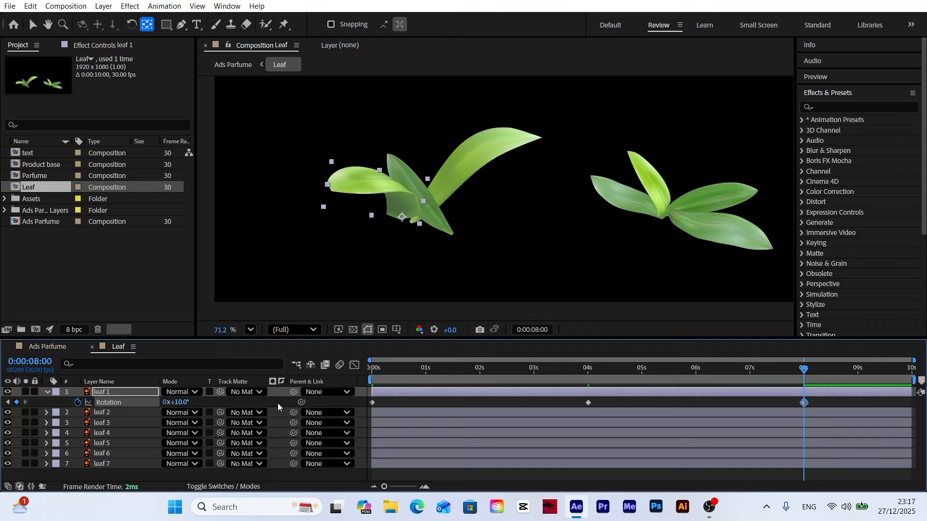
# Step: Apply Easy Ease to all three rotation keyframes of leaf 1, preview the motion and return to the start
pyautogui.moveTo(795, 371); pyautogui.dragTo(300, 390)
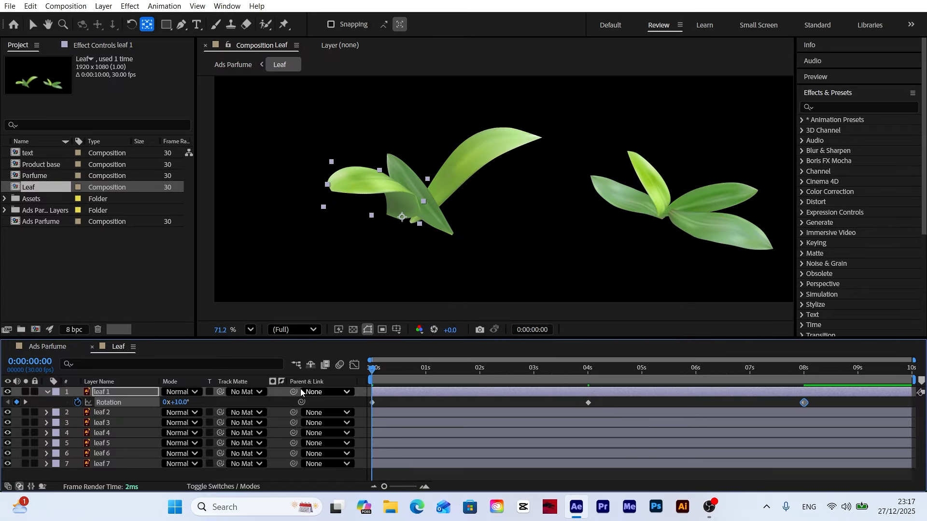
pyautogui.moveTo(820, 407); pyautogui.dragTo(319, 415)
pyautogui.rightClick(372, 408)
pyautogui.moveTo(424, 396)
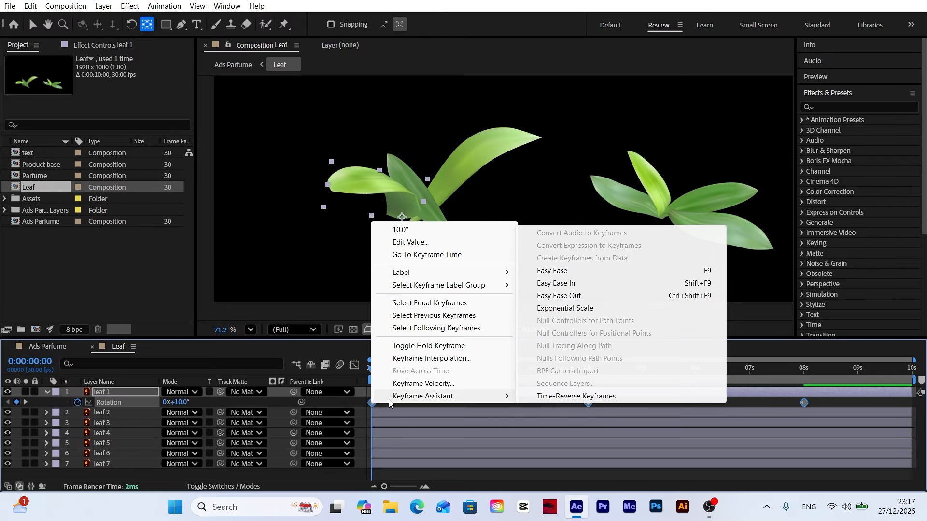
pyautogui.click(575, 272)
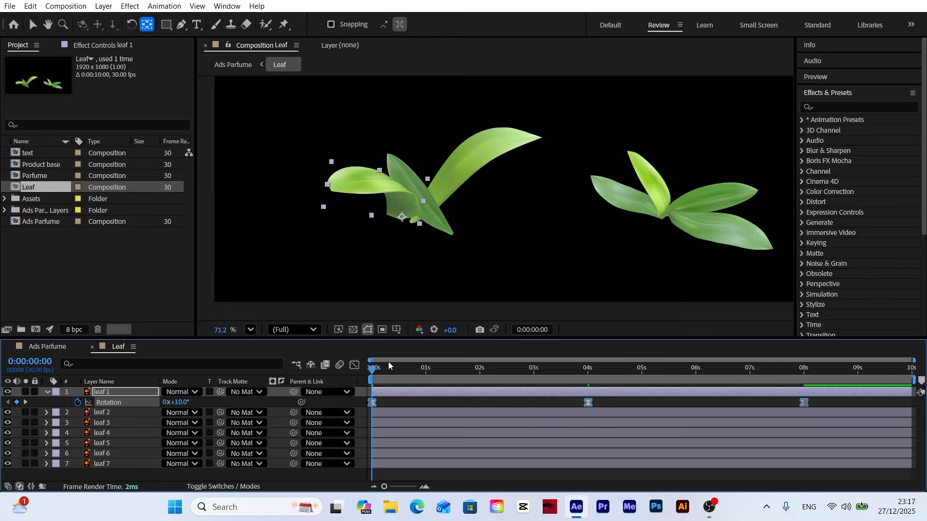
pyautogui.click(347, 407)
pyautogui.press('space')
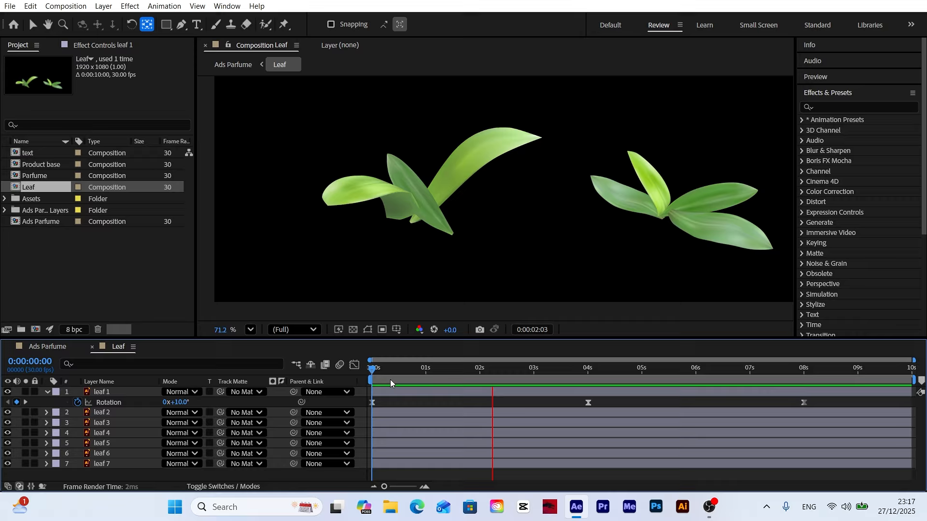
pyautogui.moveTo(596, 373); pyautogui.dragTo(214, 401)
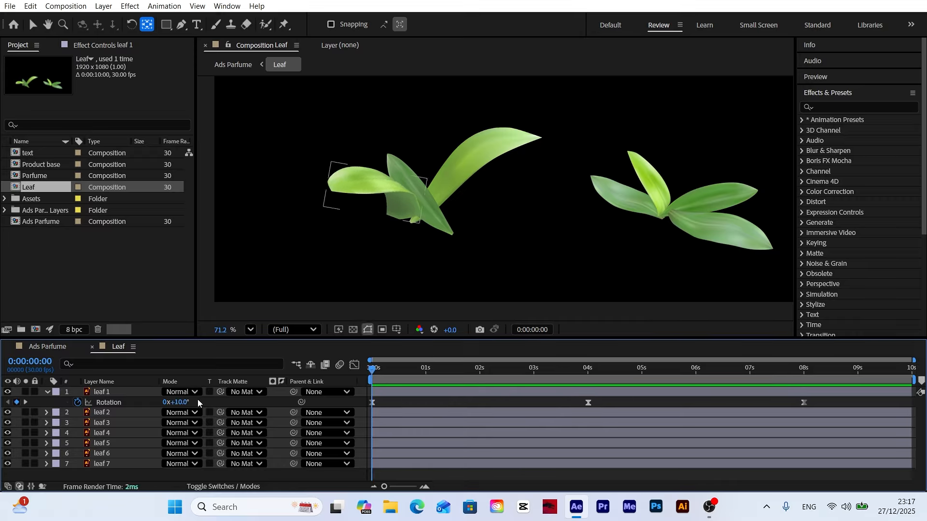
# Step: Add the expression loopOutDuration(type = "cycle", duration = 0) to the rotation of leaf 1
pyautogui.keyDown('alt'); pyautogui.click(77, 402); pyautogui.keyUp('alt')
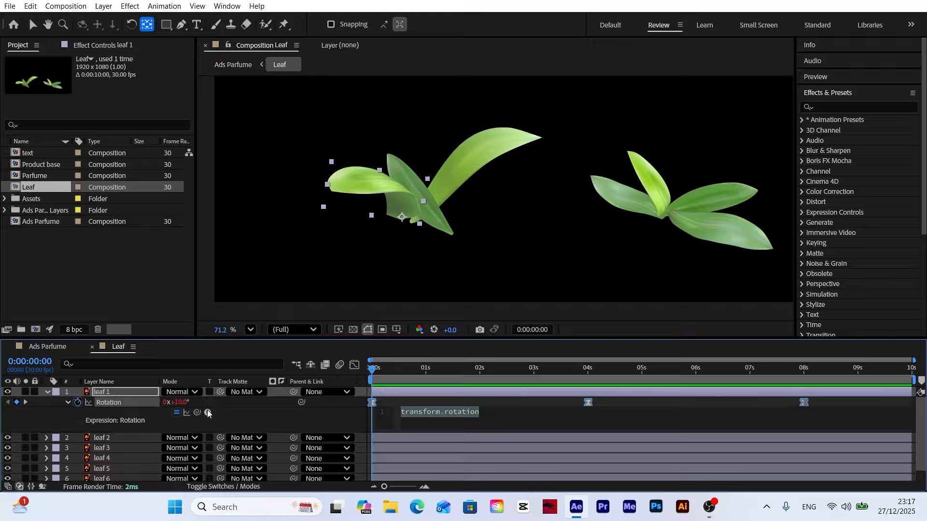
pyautogui.click(208, 412)
pyautogui.moveTo(270, 341)
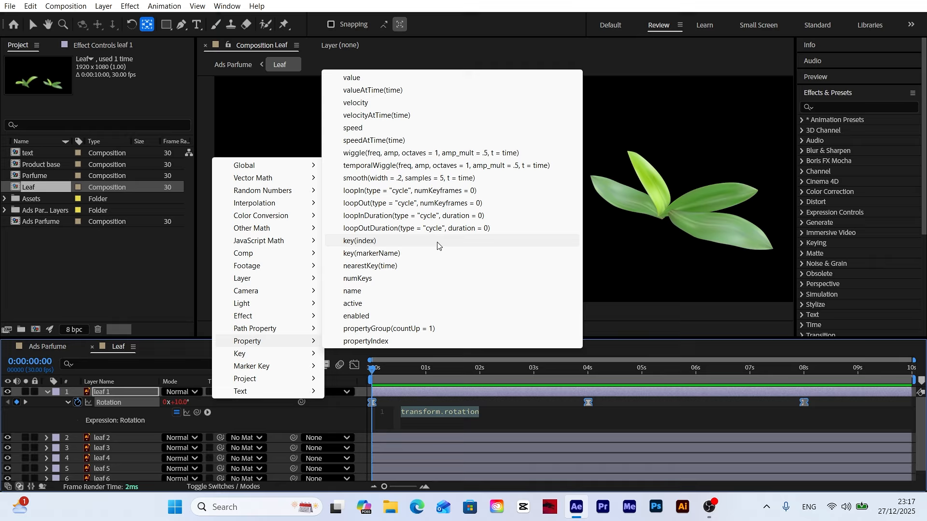
pyautogui.click(415, 228)
pyautogui.moveTo(372, 369)
pyautogui.mouseDown()
pyautogui.moveTo(900, 382)
pyautogui.moveTo(372, 381)
pyautogui.mouseUp()
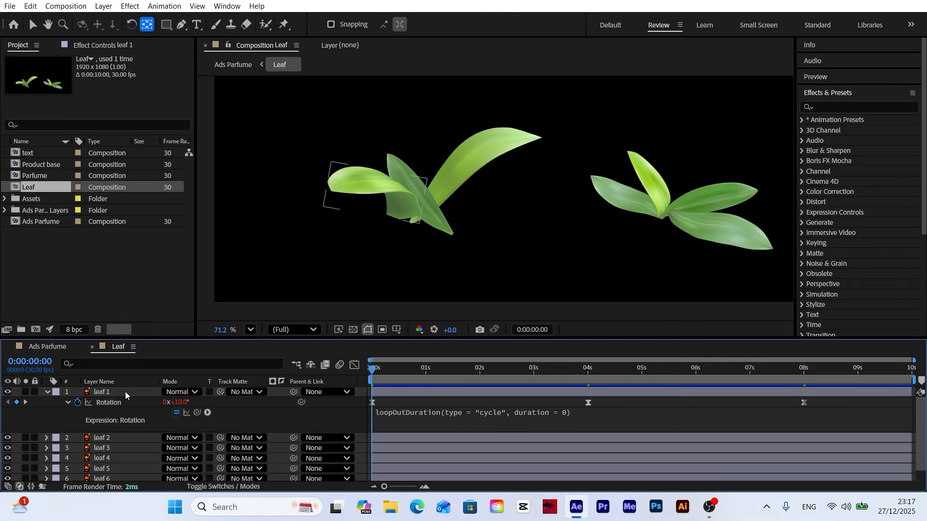
# Step: Copy the rotation property of leaf 1 with its keyframes and expression, and collapse the layer
pyautogui.click(127, 407)
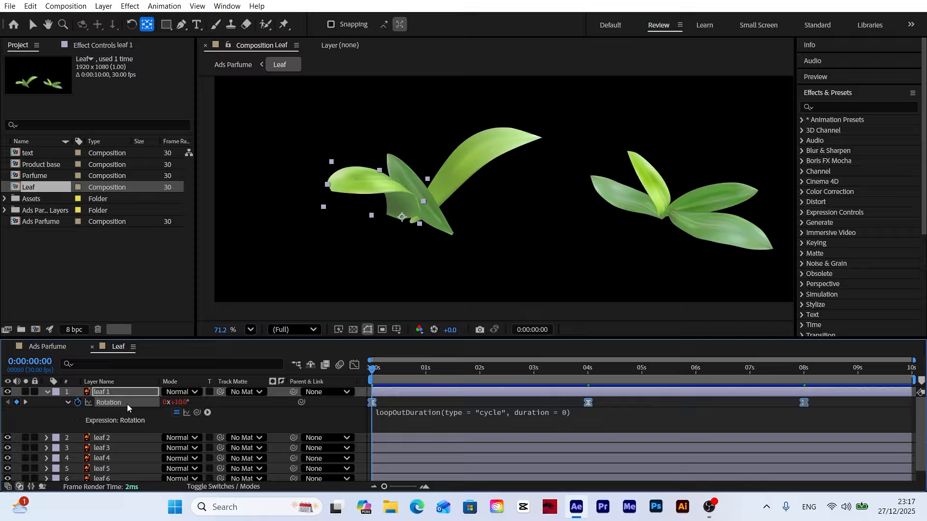
pyautogui.click(31, 6)
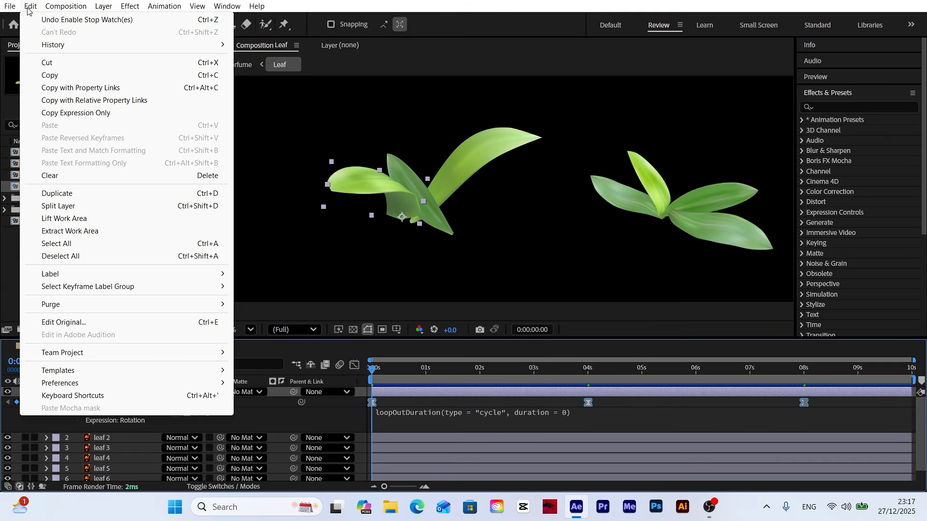
pyautogui.click(65, 76)
pyautogui.click(47, 392)
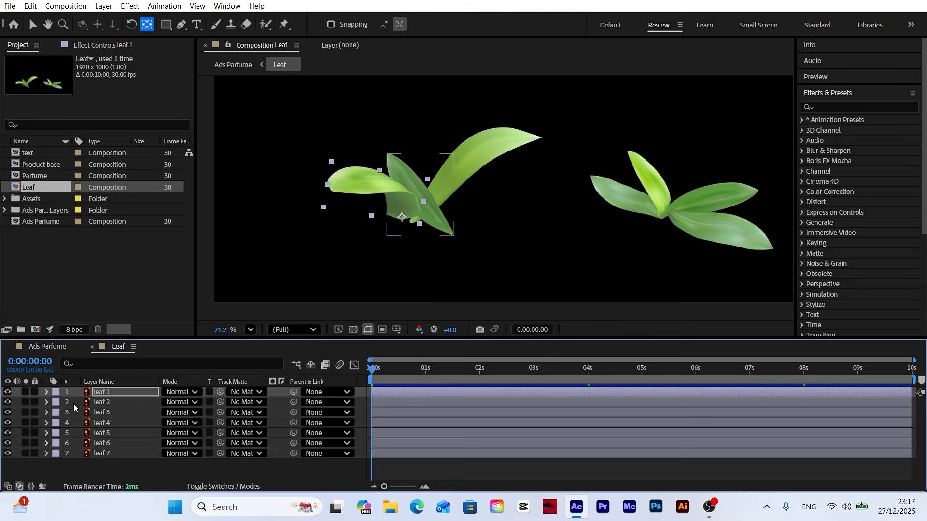
# Step: Move the anchor point of leaf 2 to its lower tip and paste the copied rotation animation onto it
pyautogui.click(116, 404)
pyautogui.click(457, 240)
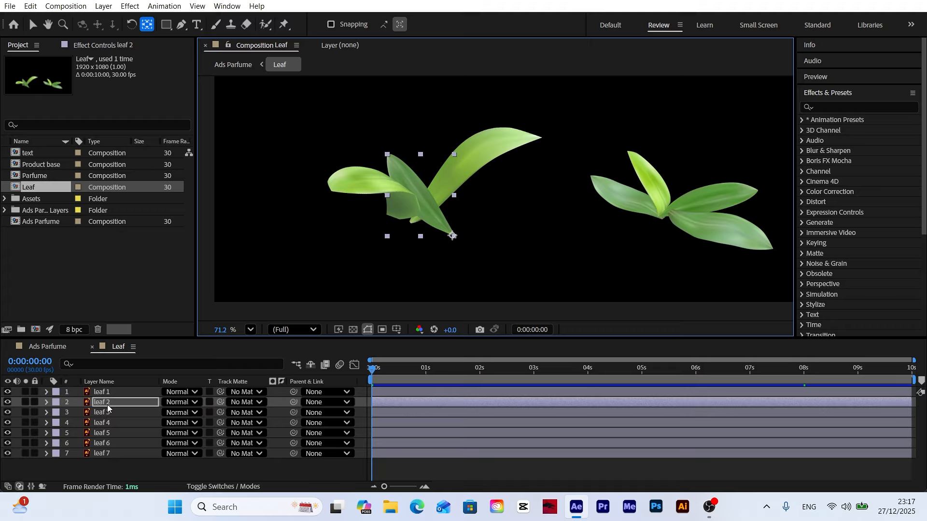
pyautogui.click(31, 6)
pyautogui.click(91, 125)
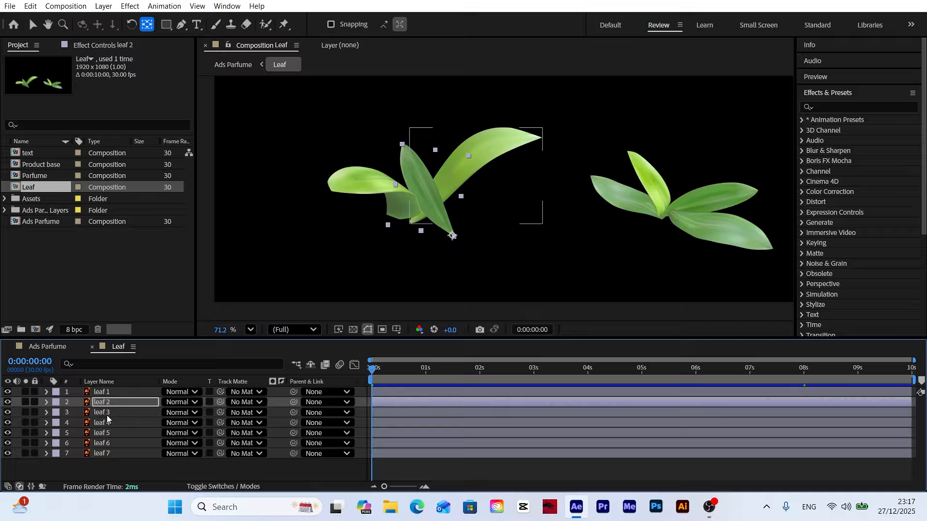
# Step: Move the anchor point of leaf 3 to the base of its stem and paste the copied rotation animation onto it
pyautogui.click(107, 414)
pyautogui.moveTo(476, 177); pyautogui.dragTo(410, 225)
pyautogui.click(30, 7)
pyautogui.click(48, 125)
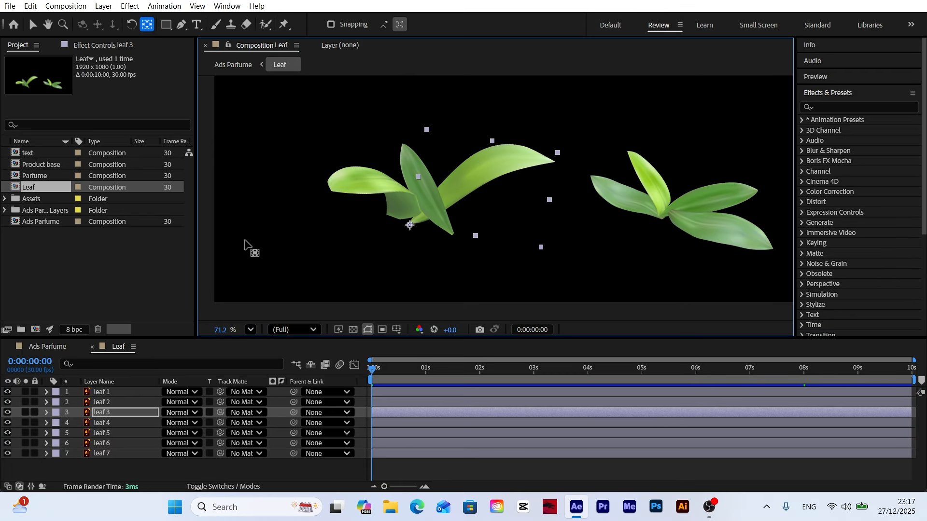
# Step: Move the anchor point of leaf 4 to its base at the stem and paste the copied rotation animation onto it
pyautogui.click(686, 225)
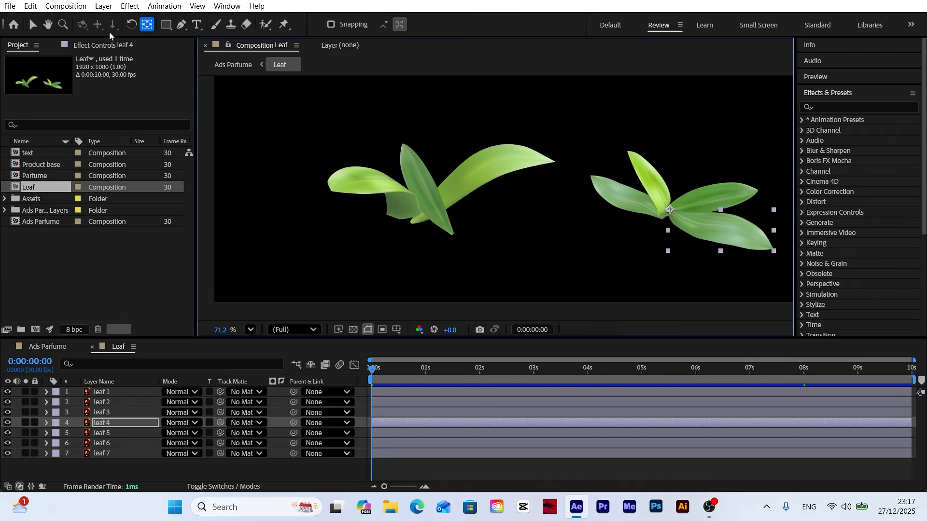
pyautogui.click(30, 5)
pyautogui.click(48, 125)
# Step: Move the anchor point of leaf 5 to its lower end and paste the copied rotation animation onto it
pyautogui.click(651, 214)
pyautogui.moveTo(652, 214); pyautogui.dragTo(662, 217)
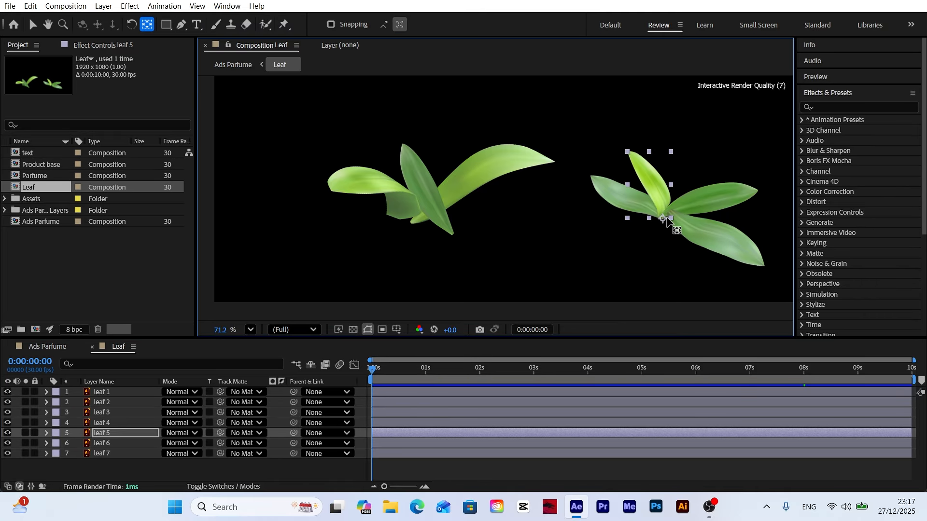
pyautogui.click(30, 6)
pyautogui.click(50, 126)
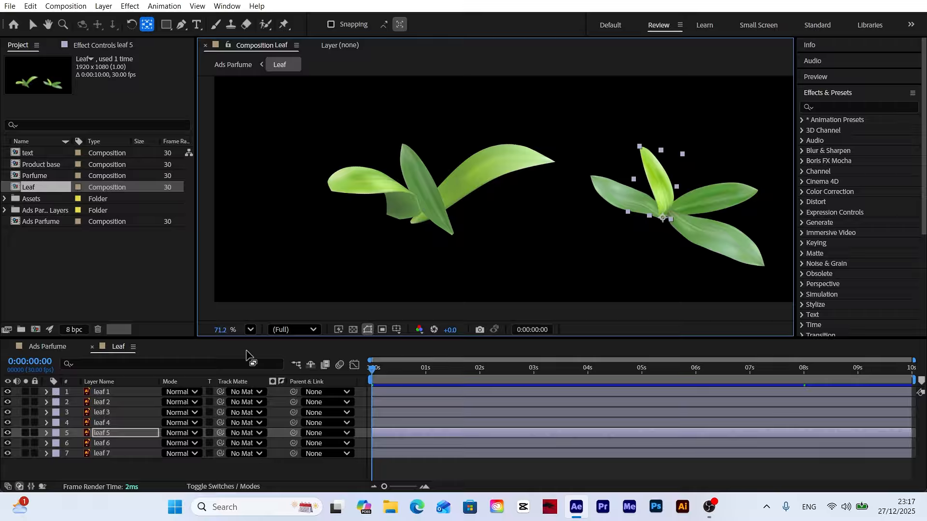
# Step: Move the anchor point of leaf 6 to its inner end and paste the copied rotation animation onto it
pyautogui.click(673, 223)
pyautogui.click(30, 6)
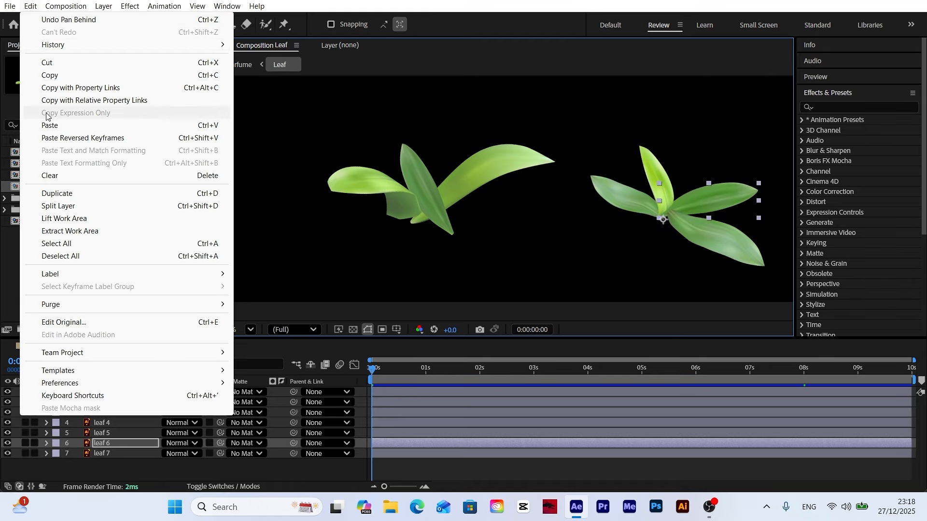
pyautogui.click(48, 125)
# Step: Move the anchor point of leaf 7 to its inner end and paste the copied rotation animation onto it
pyautogui.click(637, 205)
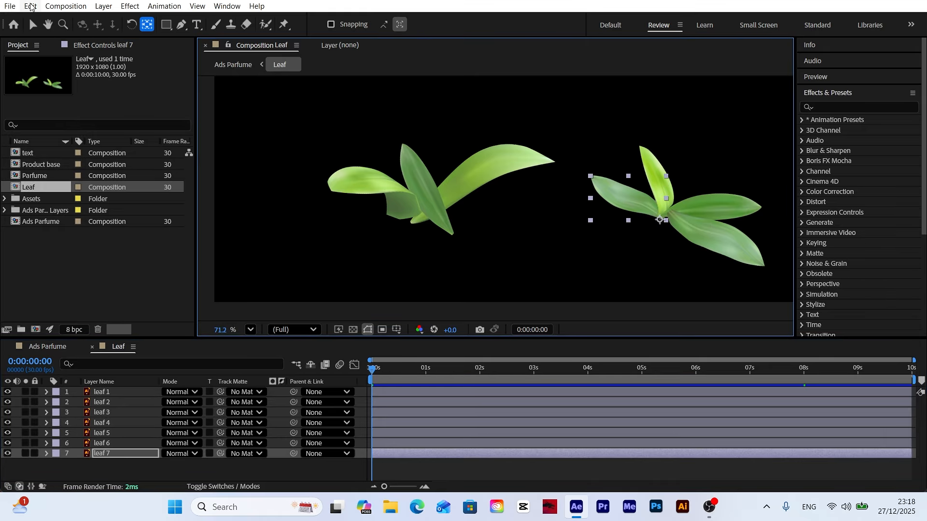
pyautogui.click(31, 6)
pyautogui.click(48, 125)
# Step: Slide the leaf 2 and leaf 3 layers progressively earlier in time, each offset about half a second from the layer above
pyautogui.click(32, 24)
pyautogui.click(145, 392)
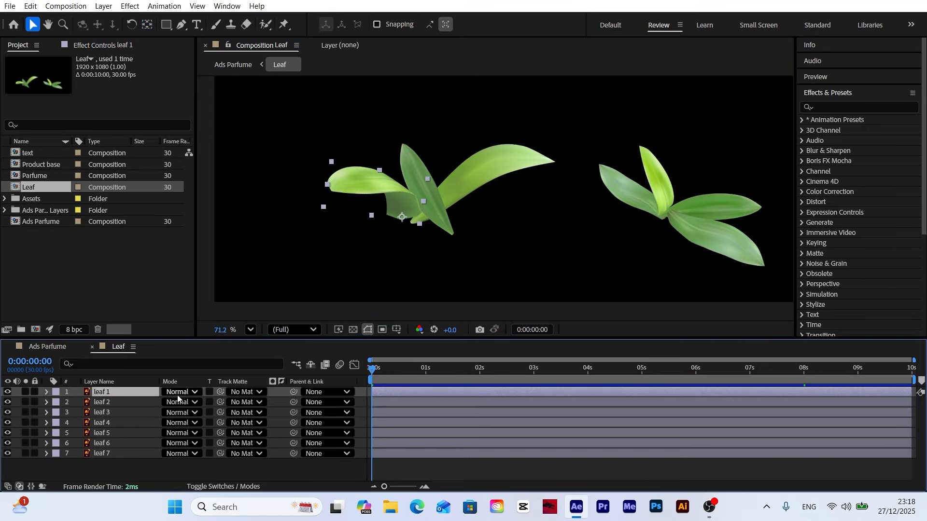
pyautogui.click(434, 401)
pyautogui.moveTo(494, 401); pyautogui.dragTo(456, 410)
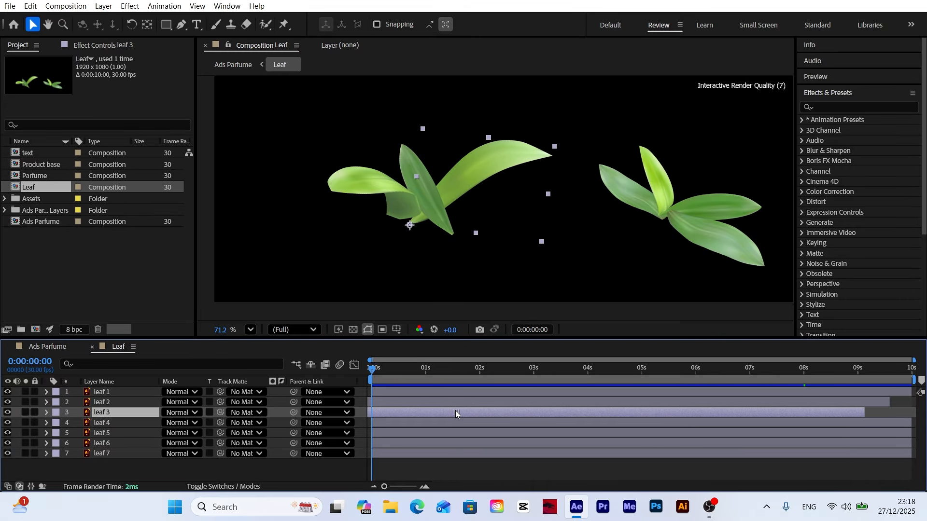
# Step: Extend the out points of leaf 1, leaf 2 and leaf 3 together past the end of the composition
pyautogui.keyDown('ctrl'); pyautogui.click(131, 403); pyautogui.keyUp('ctrl')
pyautogui.keyDown('ctrl'); pyautogui.click(121, 393); pyautogui.keyUp('ctrl')
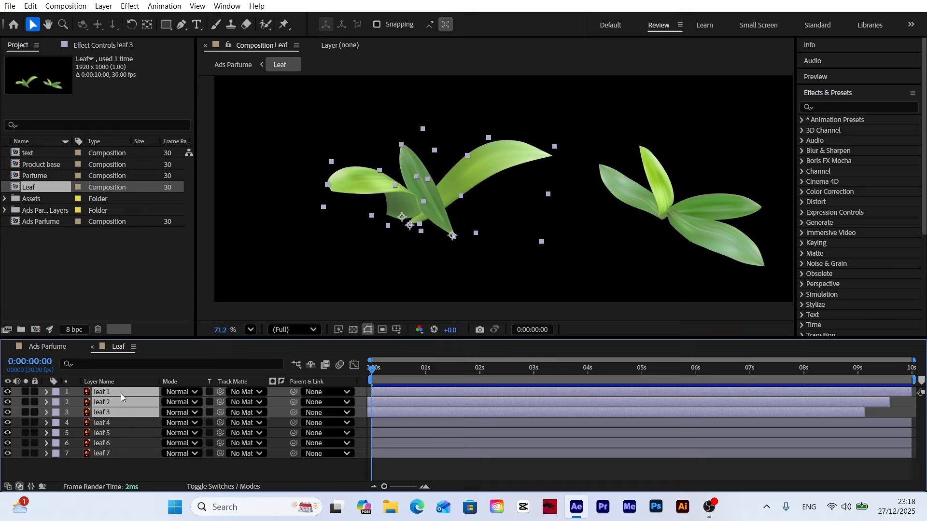
pyautogui.moveTo(867, 417); pyautogui.dragTo(916, 417)
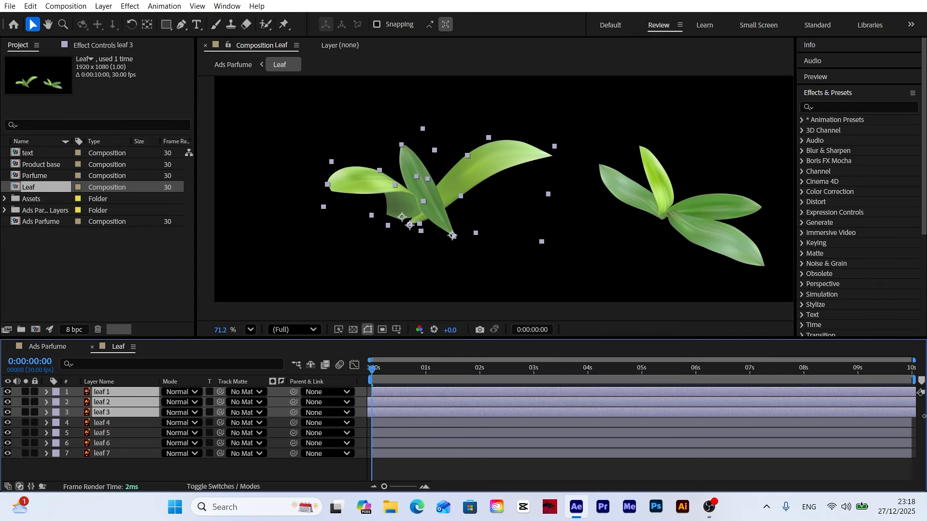
# Step: Slide leaf 4, leaf 5, leaf 6 and leaf 7 progressively earlier in time to stagger their sway
pyautogui.click(510, 423)
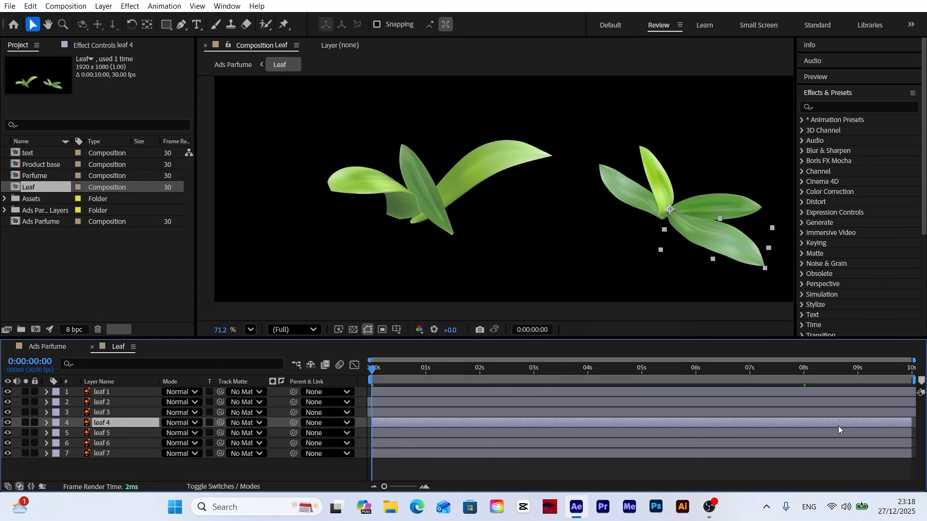
pyautogui.click(866, 435)
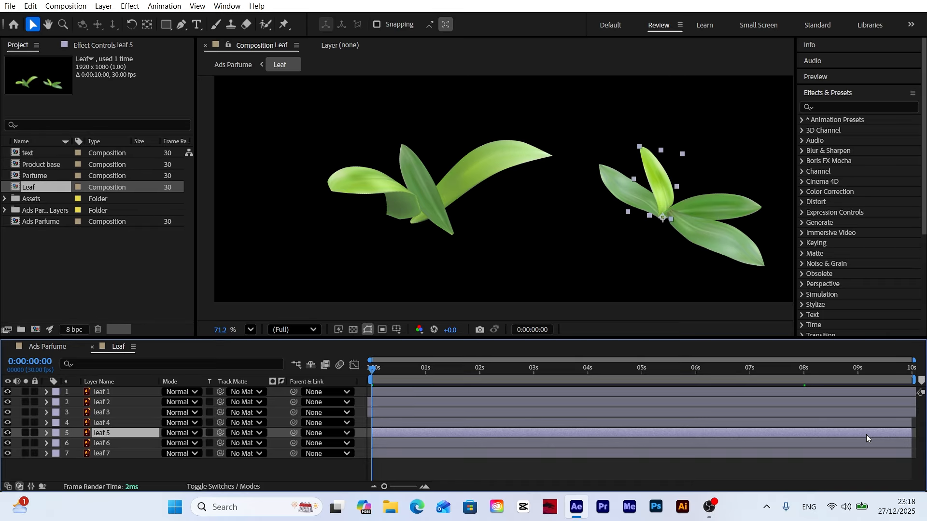
pyautogui.moveTo(869, 424); pyautogui.dragTo(726, 456)
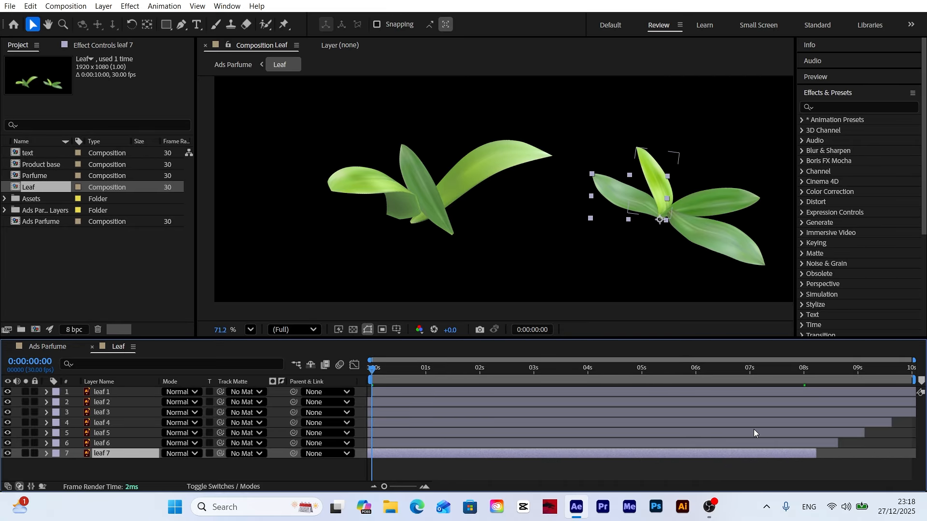
# Step: Extend the out points of leaf 4 through leaf 7 together past the end of the composition, and deselect the layers
pyautogui.keyDown('shift'); pyautogui.click(103, 425); pyautogui.keyUp('shift')
pyautogui.moveTo(821, 457); pyautogui.dragTo(924, 457)
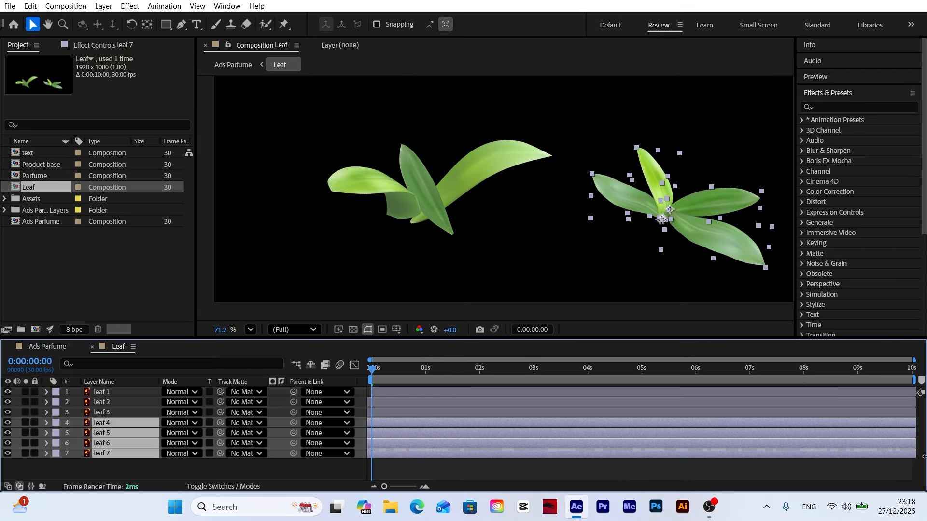
pyautogui.click(324, 467)
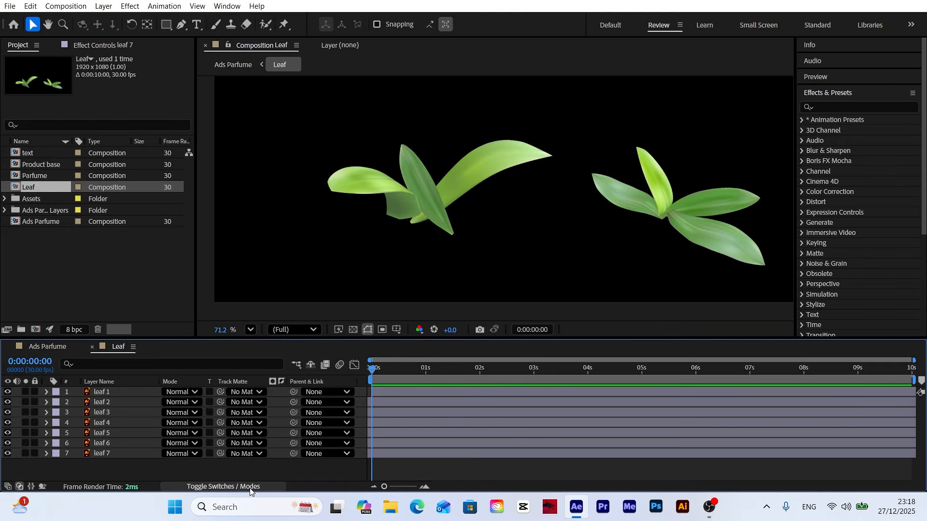
# Step: Return to the Ads Parfume composition, open the text pre-composition and turn on the transparency grid
pyautogui.click(39, 347)
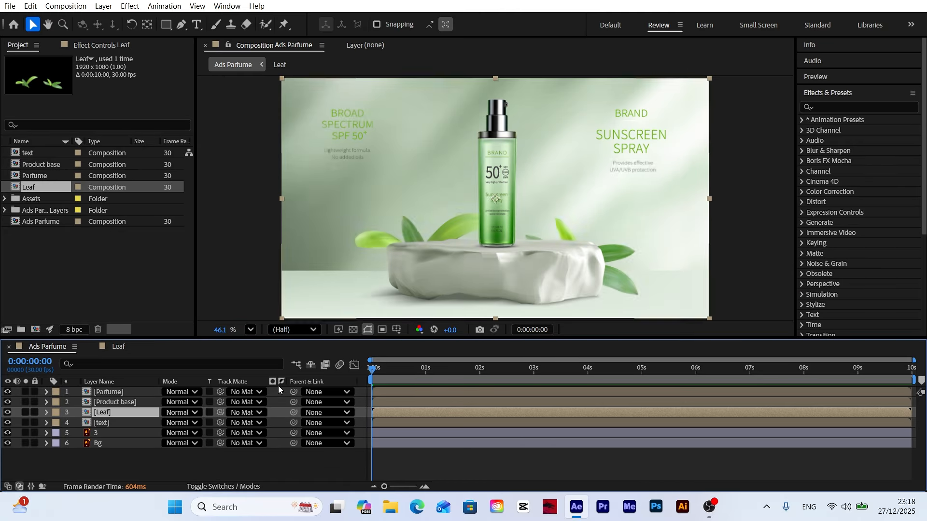
pyautogui.click(303, 468)
pyautogui.doubleClick(96, 424)
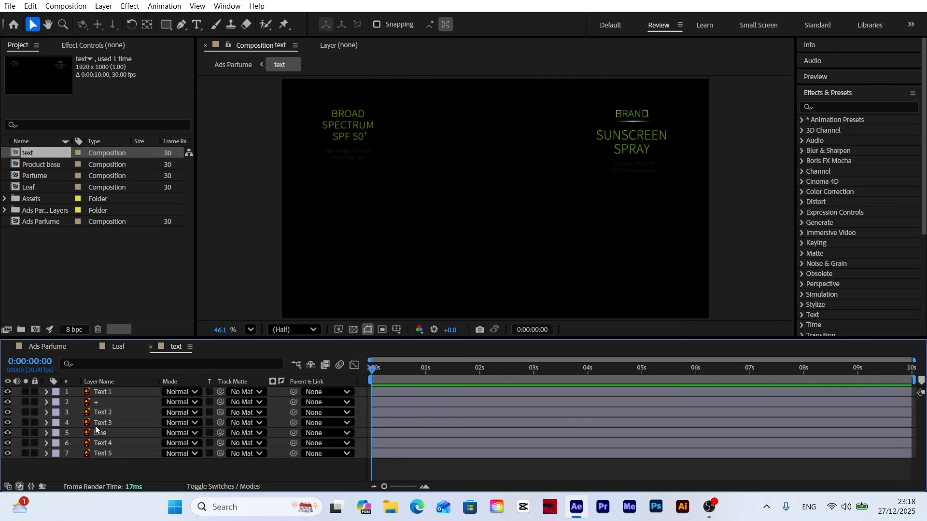
pyautogui.click(353, 330)
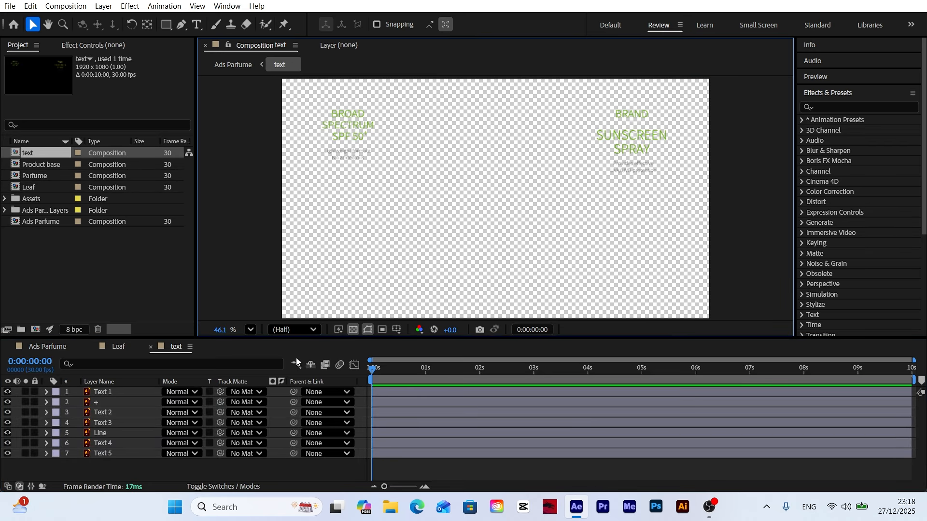
# Step: Add position keyframes at the first frame for the Text 1, + and Text 2 layers
pyautogui.click(104, 392)
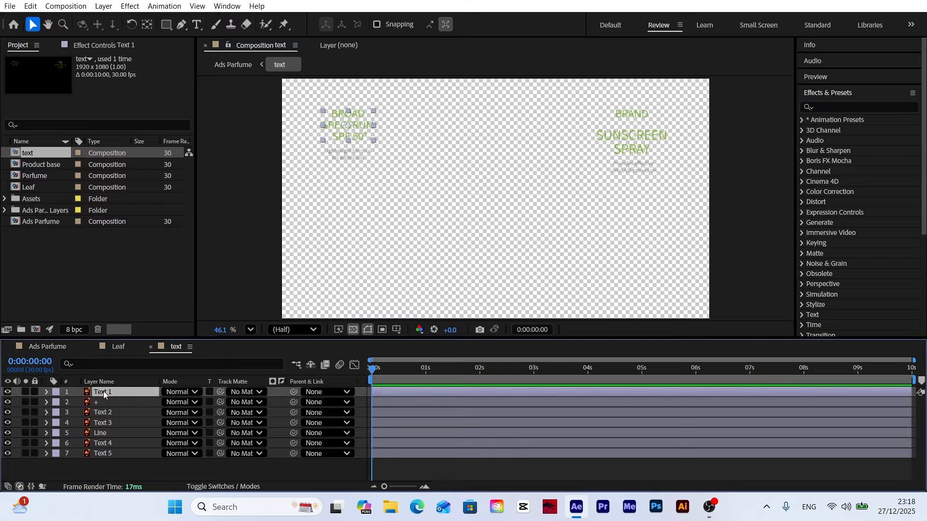
pyautogui.keyDown('ctrl'); pyautogui.click(96, 402); pyautogui.keyUp('ctrl')
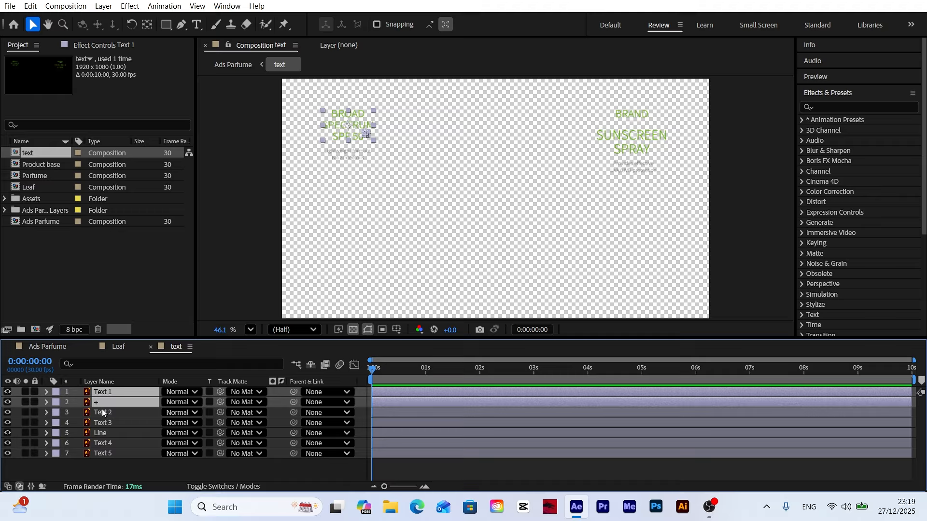
pyautogui.keyDown('ctrl'); pyautogui.click(102, 412); pyautogui.keyUp('ctrl')
pyautogui.press('p')
pyautogui.hotkey('alt', 'shift', 'p')
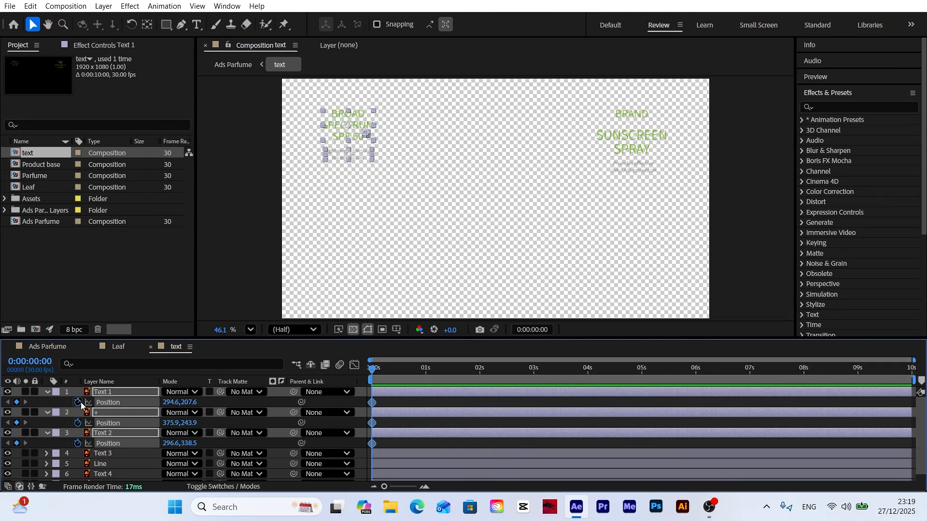
# Step: Add position keyframes at 0:00:04:01 for Text 1, + and Text 2, and lower their starting Y positions to 408.6, 444.9 and 539.5
pyautogui.click(590, 376)
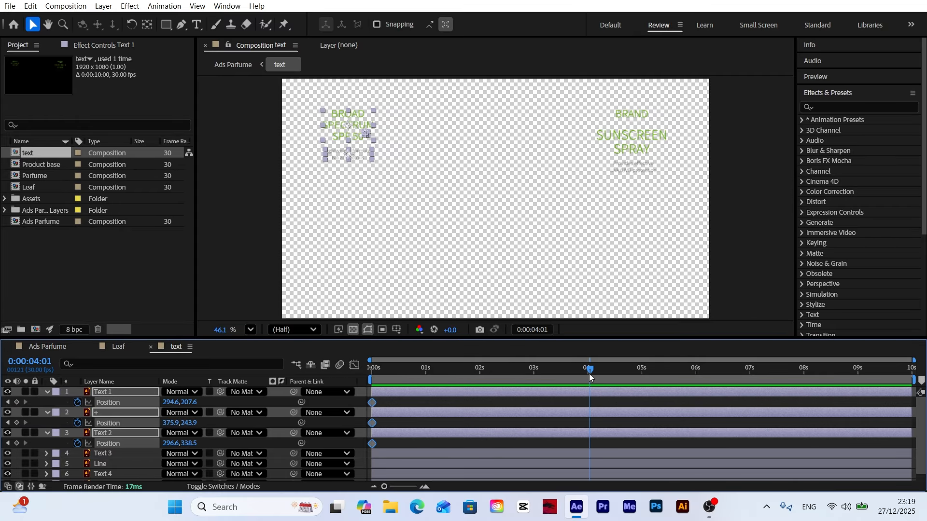
pyautogui.click(17, 402)
pyautogui.click(16, 423)
pyautogui.click(16, 443)
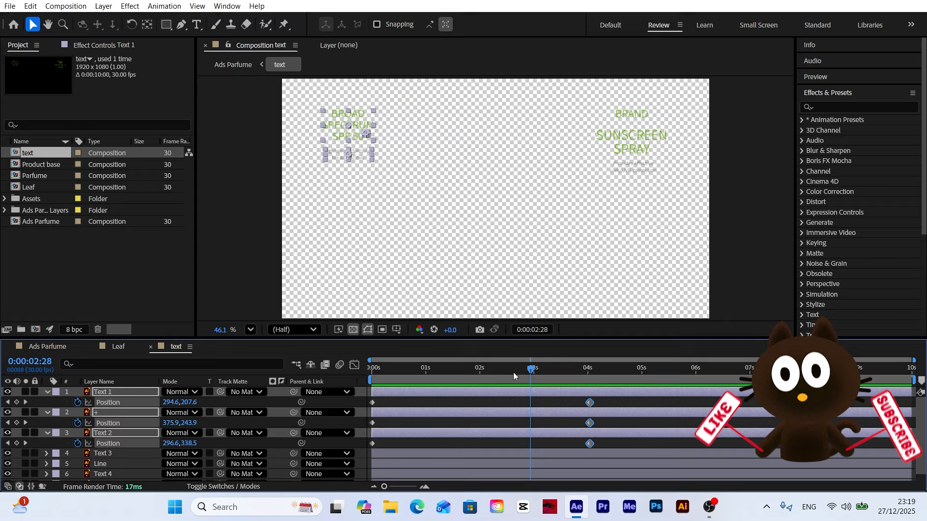
pyautogui.press('Home')
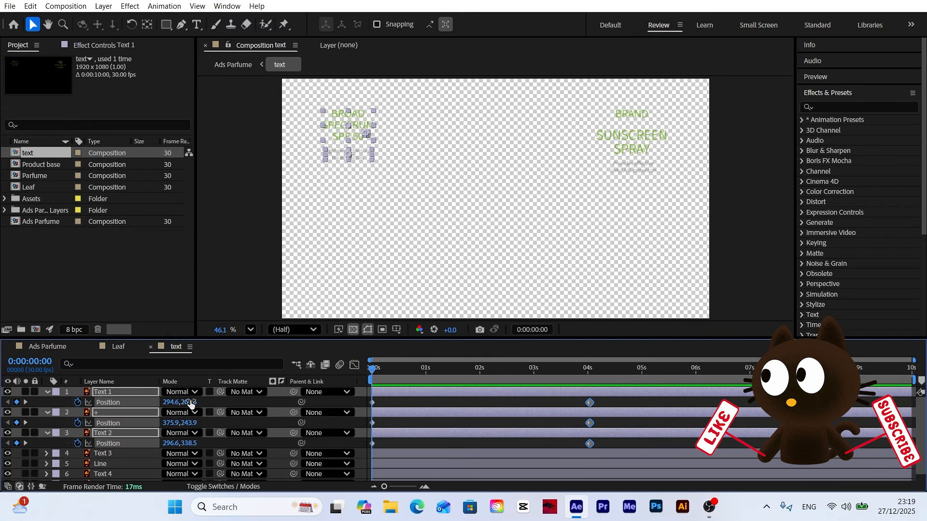
pyautogui.moveTo(190, 405); pyautogui.dragTo(309, 403)
# Step: Apply Easy Ease to all position keyframes of Text 1, + and Text 2
pyautogui.moveTo(615, 399); pyautogui.dragTo(384, 450)
pyautogui.rightClick(371, 407)
pyautogui.moveTo(435, 393)
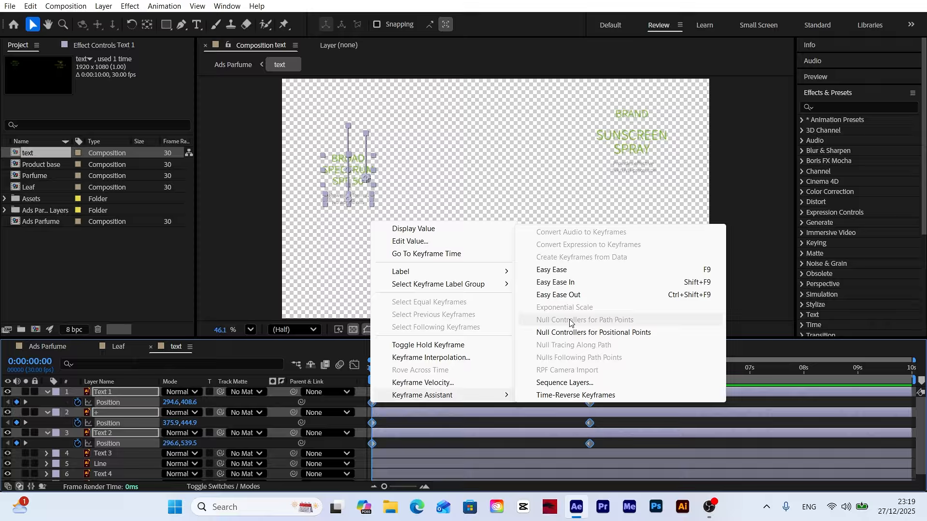
pyautogui.click(566, 270)
# Step: Reshape the position speed graph so the text moves fastest early and slows gradually toward the last keyframe, and preview it
pyautogui.click(354, 365)
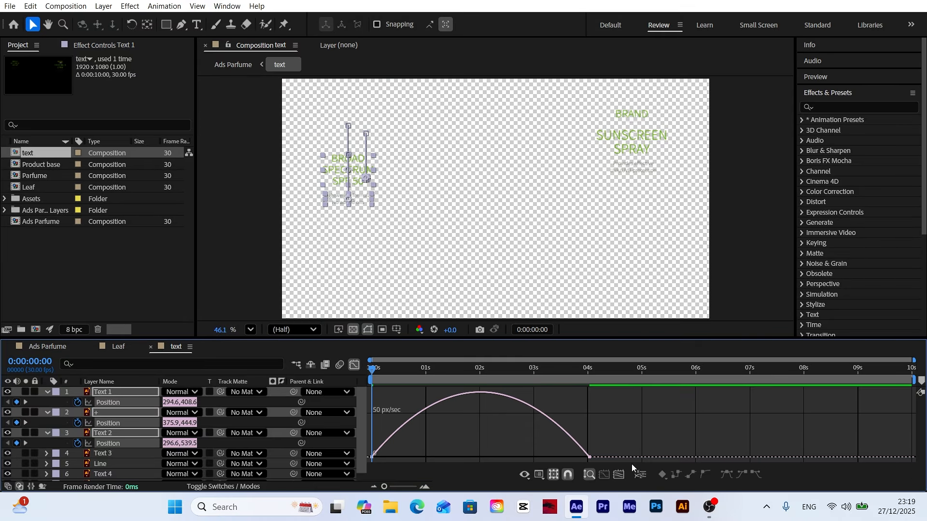
pyautogui.moveTo(555, 454); pyautogui.dragTo(485, 455)
pyautogui.press('space')
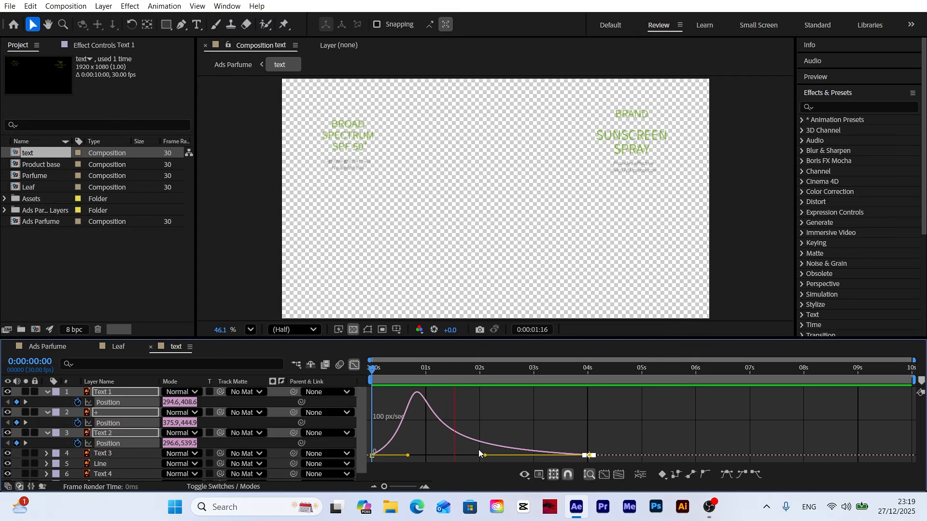
# Step: Leave the graph editor and add opacity keyframes at the first frame for Text 1, + and Text 2
pyautogui.click(355, 365)
pyautogui.click(377, 370)
pyautogui.moveTo(376, 372); pyautogui.dragTo(369, 374)
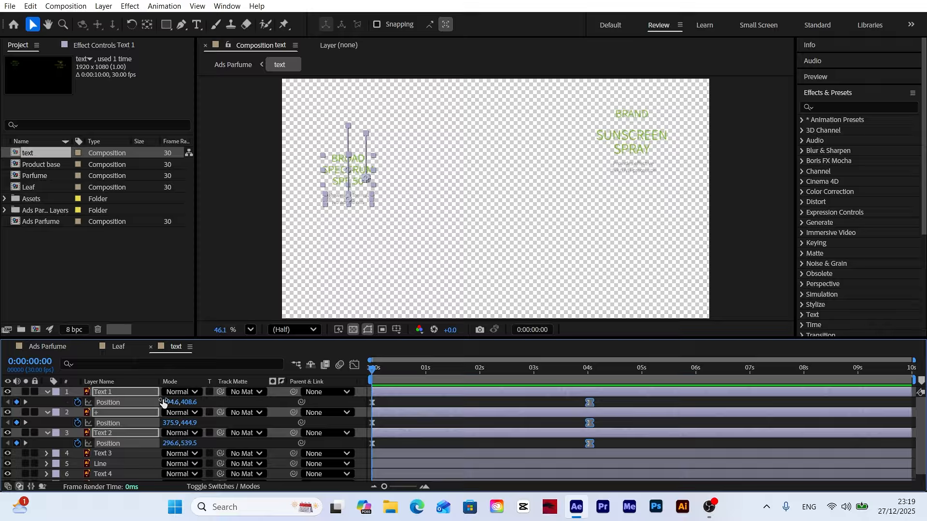
pyautogui.press('t')
pyautogui.moveTo(77, 402); pyautogui.dragTo(78, 447)
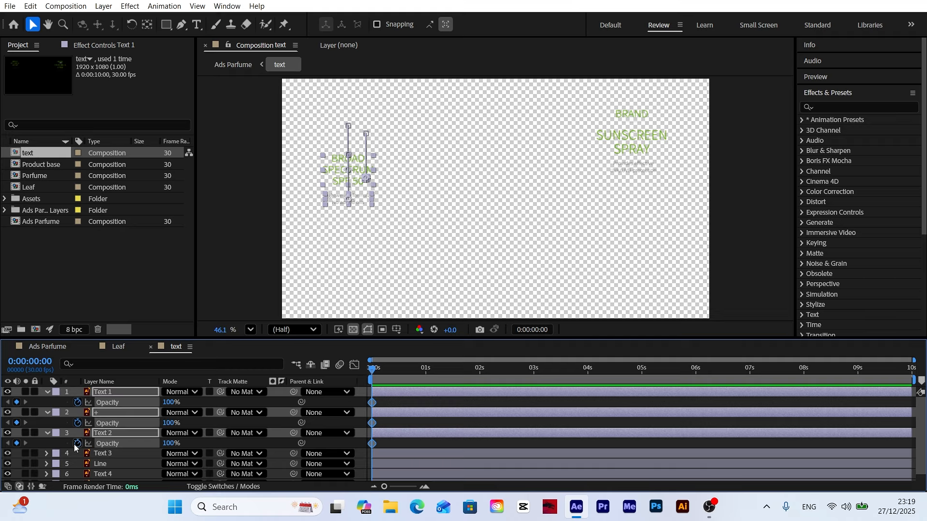
# Step: Add opacity keyframes of 100% at 0:00:00:19 for the three layers and set their opacity at the first frame to 0%
pyautogui.moveTo(378, 373); pyautogui.dragTo(407, 373)
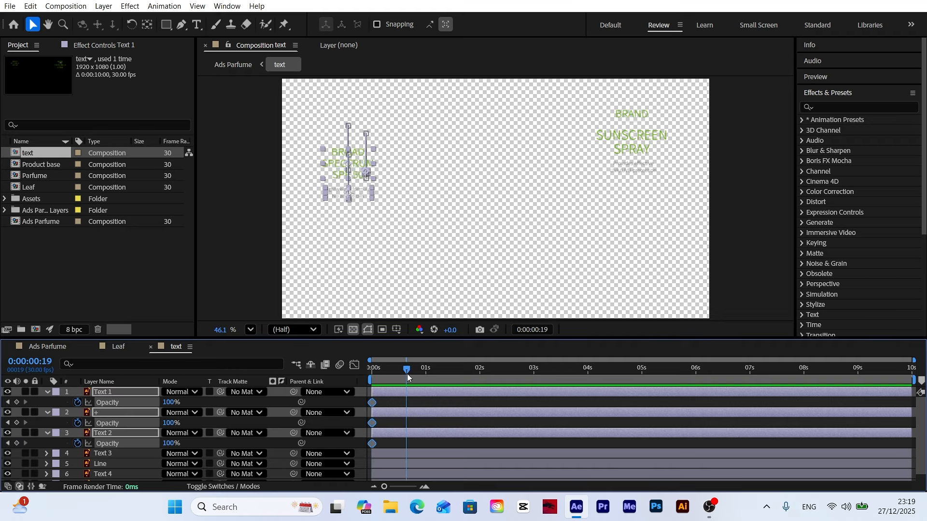
pyautogui.click(16, 403)
pyautogui.click(8, 403)
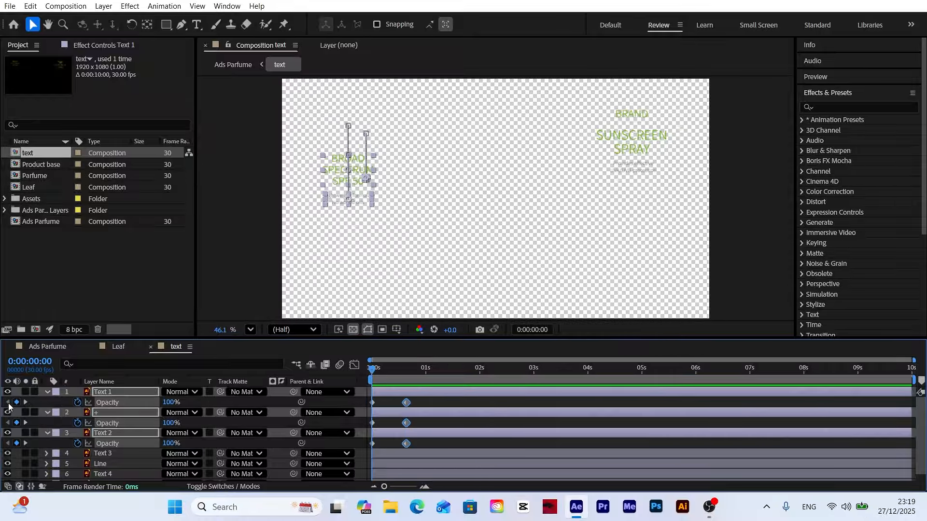
pyautogui.click(168, 403)
pyautogui.write('0')
pyautogui.press('Return')
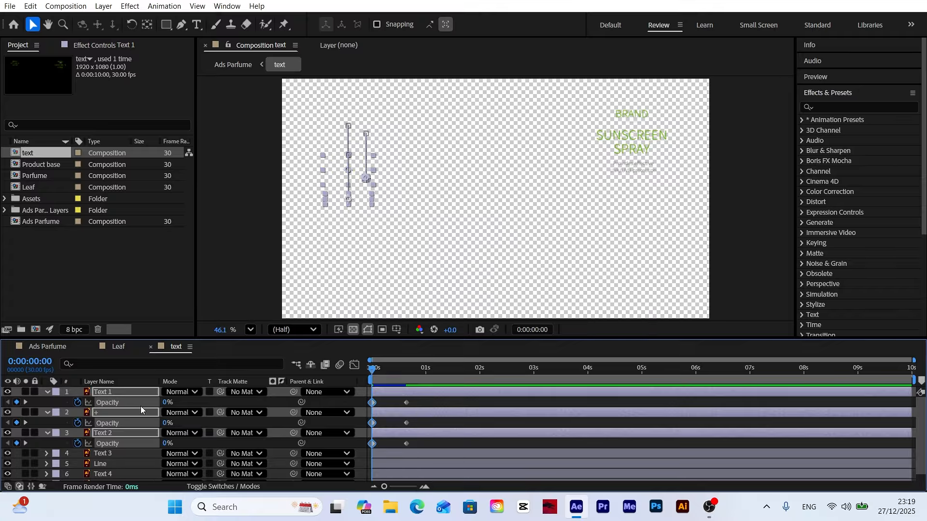
# Step: Apply Easy Ease to all opacity keyframes of Text 1, + and Text 2
pyautogui.moveTo(420, 401); pyautogui.dragTo(363, 460)
pyautogui.rightClick(374, 442)
pyautogui.moveTo(424, 435)
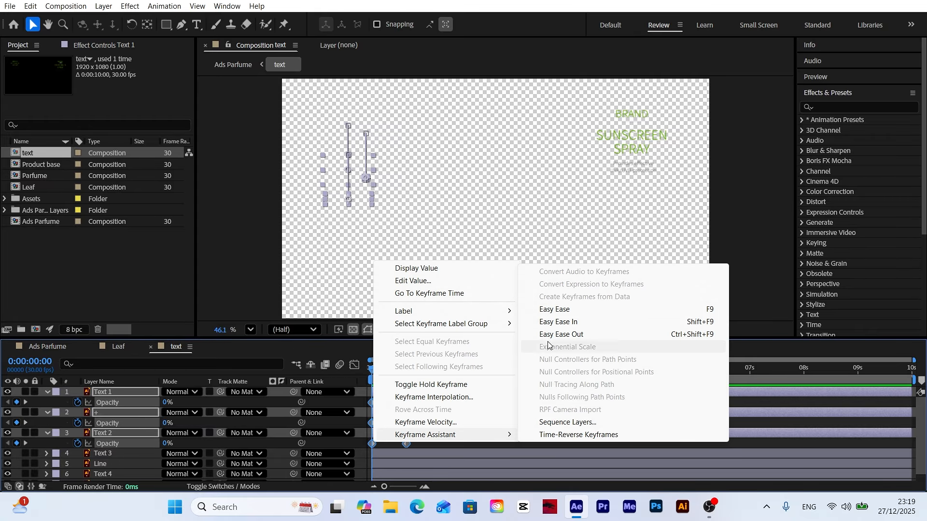
pyautogui.click(555, 304)
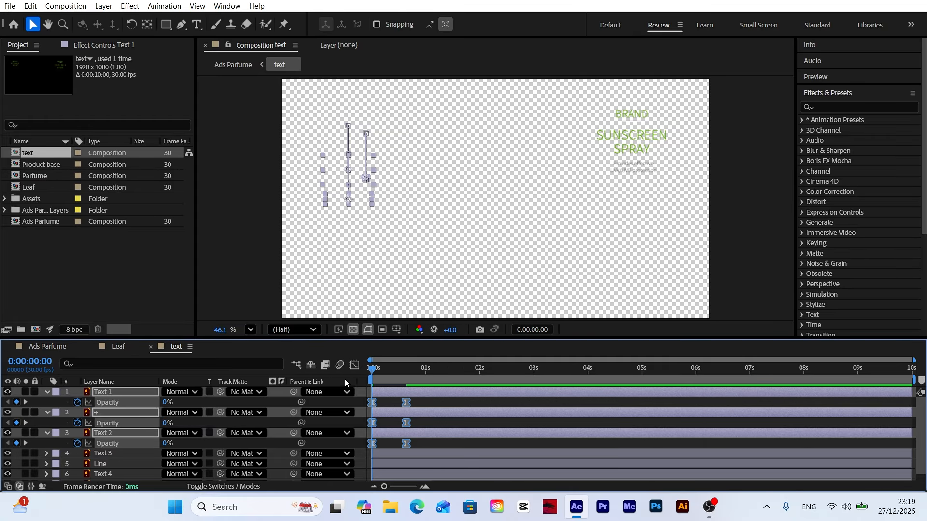
# Step: Shift the opacity keyframes of the three layers about 10 frames later so the fade-in ends near one second, and preview it
pyautogui.press('u')
pyautogui.moveTo(406, 412); pyautogui.dragTo(419, 411)
pyautogui.moveTo(419, 412); pyautogui.dragTo(424, 411)
pyautogui.press('space')
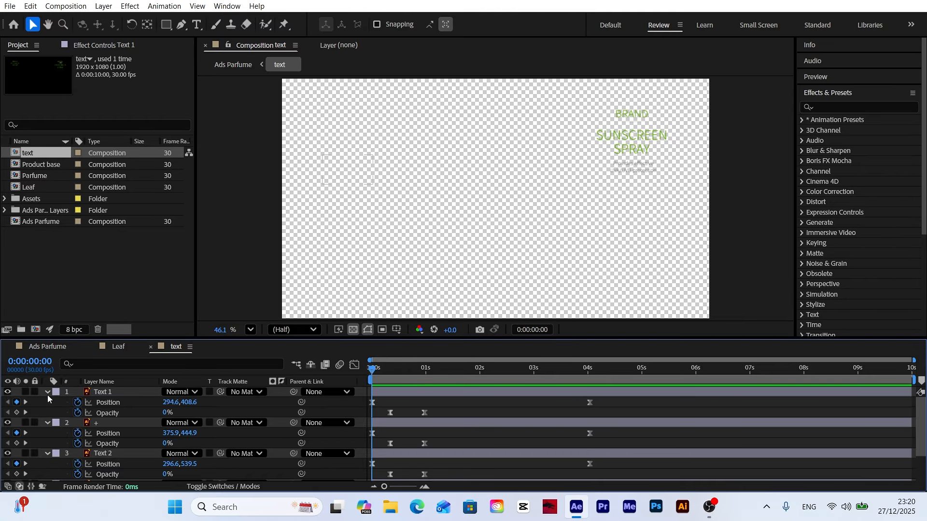
# Step: Collapse the layers, delay + by about 5 frames and Text 2 by about 10 frames, and turn off the transparency grid after previewing
pyautogui.press('u')
pyautogui.click(389, 401)
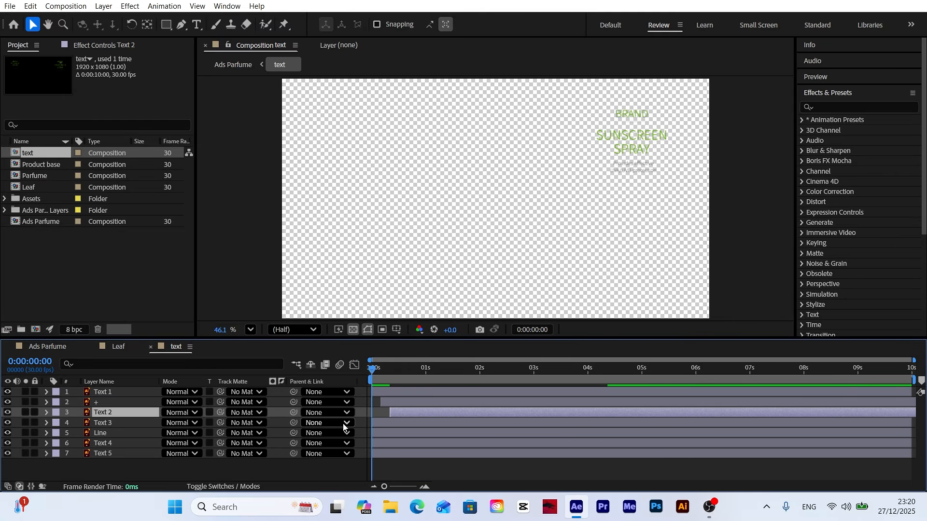
pyautogui.press('space')
pyautogui.click(353, 330)
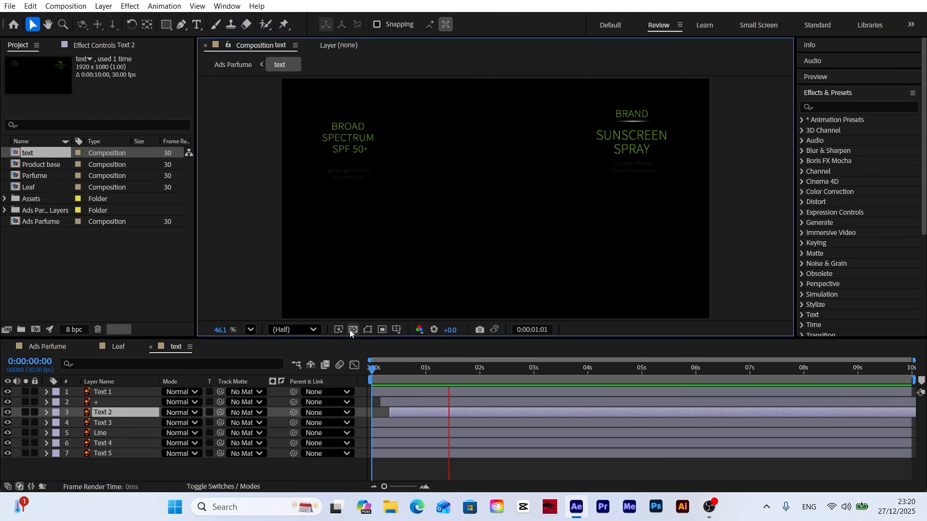
# Step: Keyframe Text 3, Line, Text 4 and Text 5 positions at 0 and 4 seconds, lowering the first-frame positions so Text 3 sits at Y 348
pyautogui.click(123, 421)
pyautogui.keyDown('shift'); pyautogui.click(111, 453); pyautogui.keyUp('shift')
pyautogui.press('p')
pyautogui.click(586, 375)
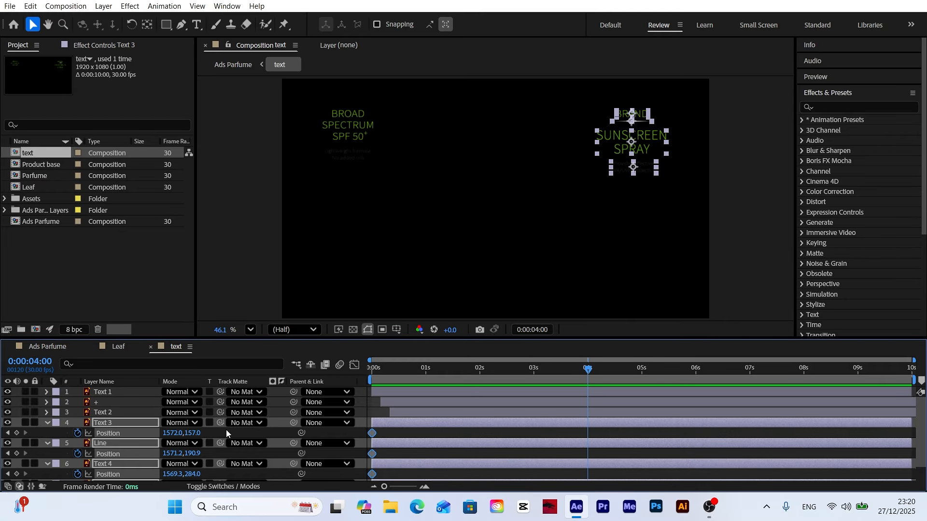
pyautogui.click(17, 434)
pyautogui.click(8, 434)
pyautogui.moveTo(192, 434); pyautogui.dragTo(325, 433)
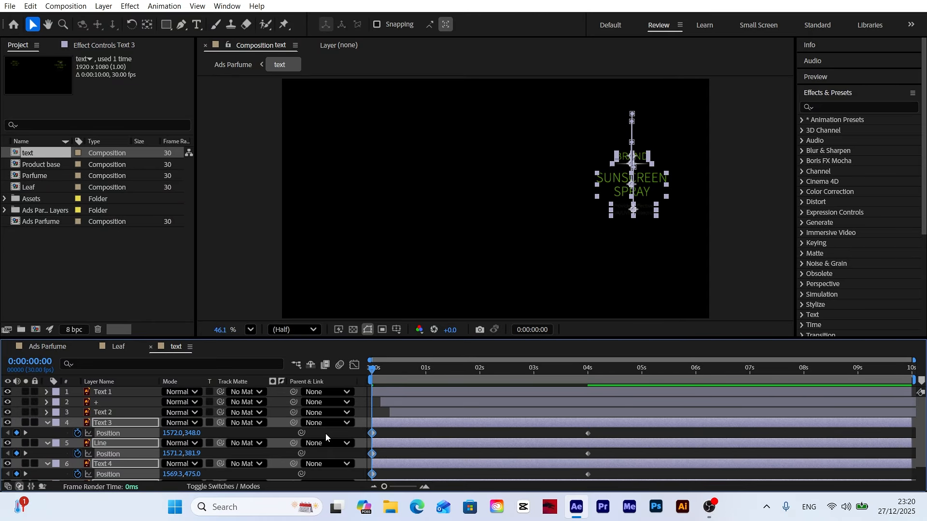
# Step: Apply Easy Ease to the four layers' position keyframes and lengthen the ending ease to about 83% influence in the speed graph
pyautogui.scroll(-2, 325, 434)
pyautogui.moveTo(595, 414); pyautogui.dragTo(369, 479)
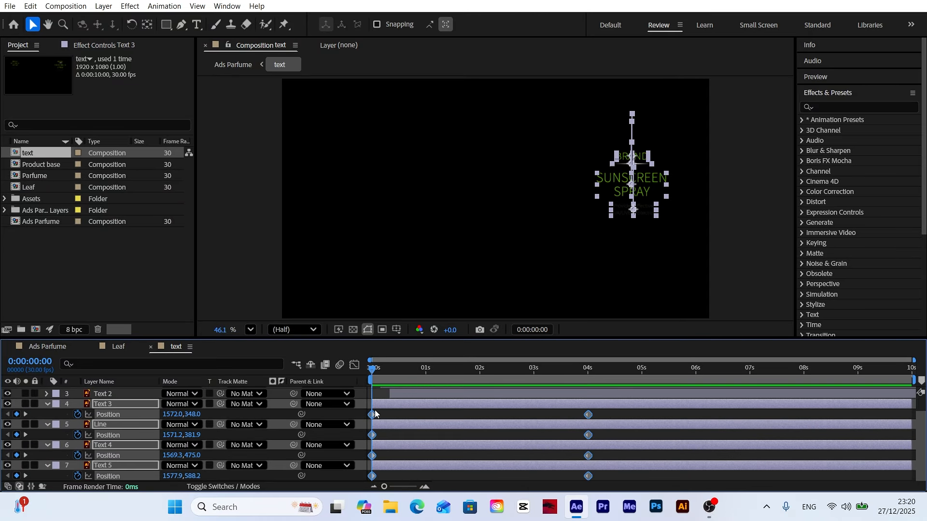
pyautogui.rightClick(372, 415)
pyautogui.moveTo(392, 411)
pyautogui.click(570, 290)
pyautogui.click(355, 366)
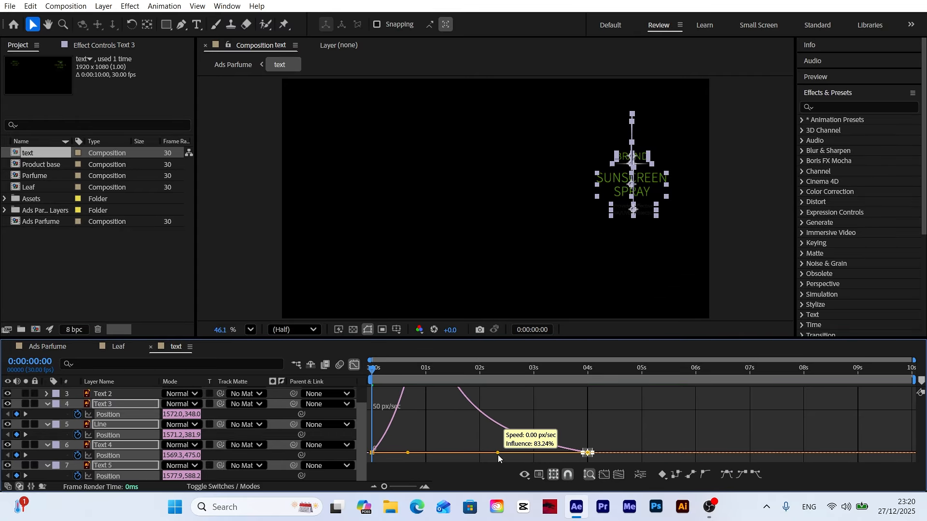
pyautogui.click(355, 365)
# Step: Add opacity keyframes for the four layers, 100% at 0:00:00:19 and 0% at the first frame
pyautogui.hotkey('alt', 'shift', 't')
pyautogui.click(406, 376)
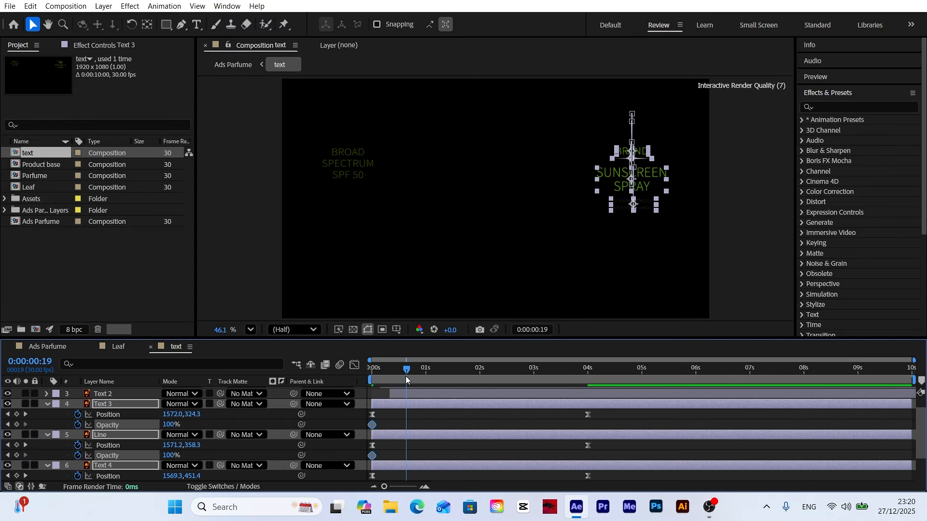
pyautogui.moveTo(406, 369); pyautogui.dragTo(317, 383)
pyautogui.moveTo(170, 456); pyautogui.dragTo(114, 455)
# Step: Apply Easy Ease to all opacity keyframes of Text 3, Line, Text 4 and Text 5
pyautogui.moveTo(420, 422); pyautogui.dragTo(416, 479)
pyautogui.scroll(-3, 351, 462)
pyautogui.rightClick(406, 476)
pyautogui.moveTo(421, 472)
pyautogui.click(579, 345)
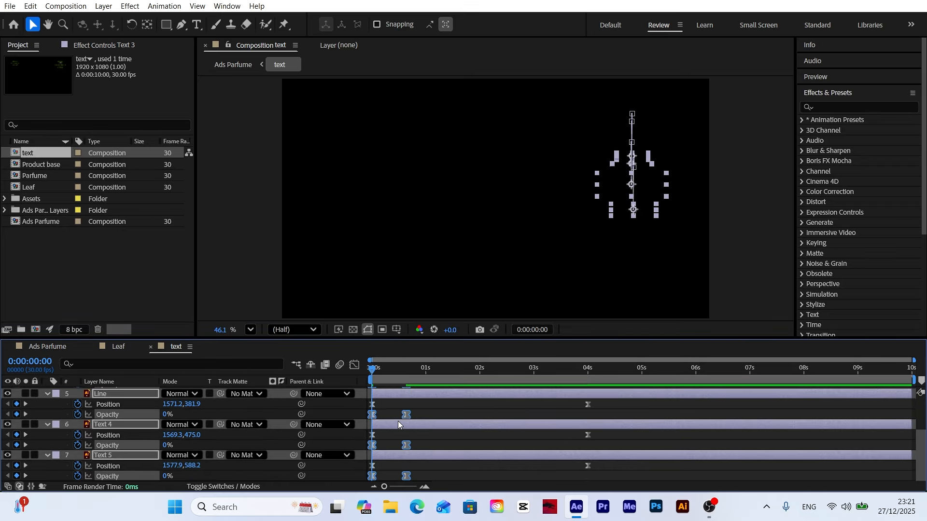
# Step: Shift the opacity keyframes of the four layers about 10 frames later and collapse the layers
pyautogui.moveTo(406, 415); pyautogui.dragTo(422, 416)
pyautogui.scroll(3, 409, 420)
pyautogui.click(47, 424)
# Step: Stagger Text 3, Line, Text 4 and Text 5 to start at about 0.8, 1.1, 1.5 and 1.7 seconds, and preview the animation
pyautogui.click(411, 469)
pyautogui.moveTo(408, 371); pyautogui.dragTo(449, 373)
pyautogui.click(394, 423)
pyautogui.keyDown('shift'); pyautogui.click(392, 453); pyautogui.keyUp('shift')
pyautogui.moveTo(392, 424); pyautogui.dragTo(472, 444)
pyautogui.click(410, 477)
pyautogui.moveTo(448, 454); pyautogui.dragTo(493, 454)
pyautogui.press('space')
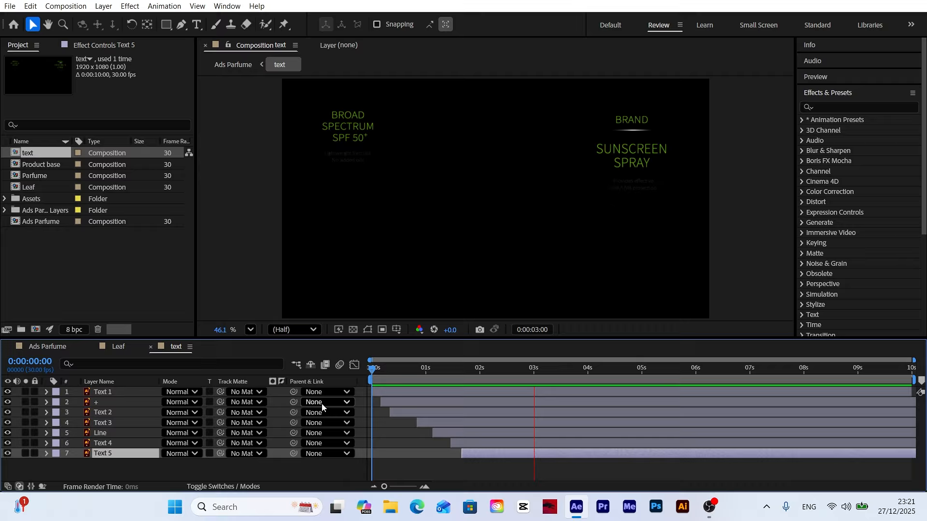
# Step: Remove the position and opacity animation from the Line layer under BRAND, keeping its final position and full opacity
pyautogui.moveTo(450, 372); pyautogui.dragTo(649, 381)
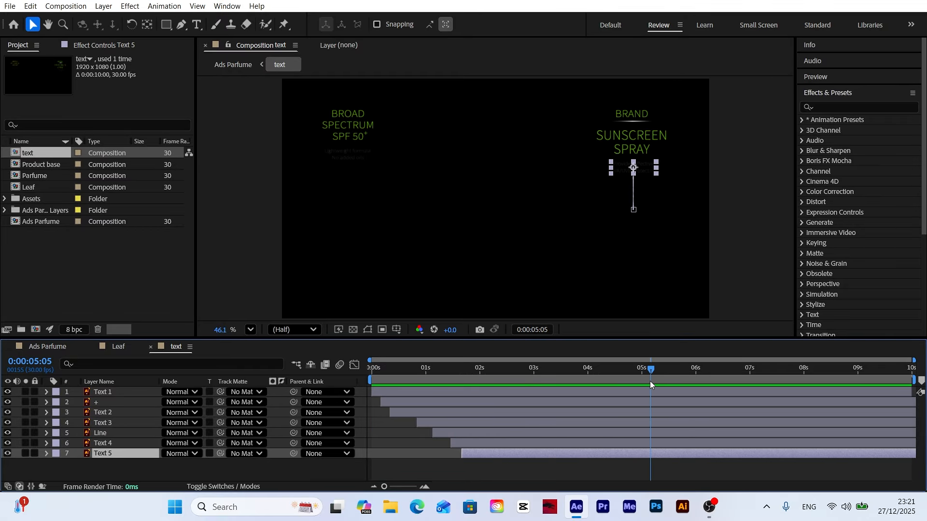
pyautogui.scroll(5, 638, 123)
pyautogui.click(630, 119)
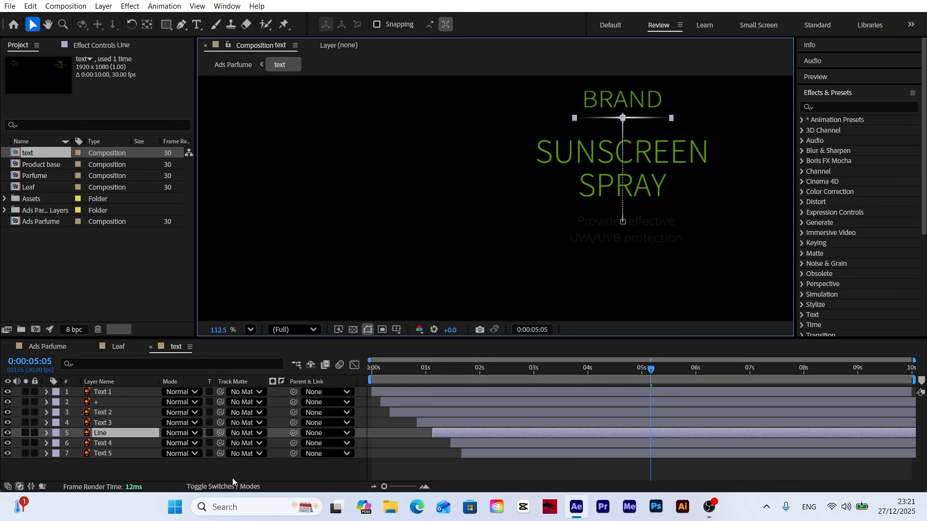
pyautogui.press('u')
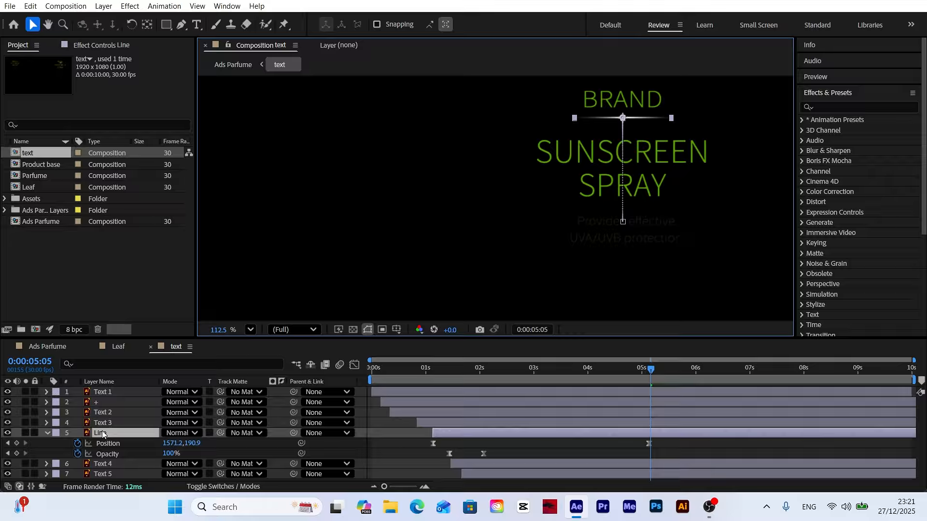
pyautogui.click(44, 433)
# Step: Delay the Line layer so it starts at 0:00:04:21
pyautogui.moveTo(502, 435); pyautogui.dragTo(663, 434)
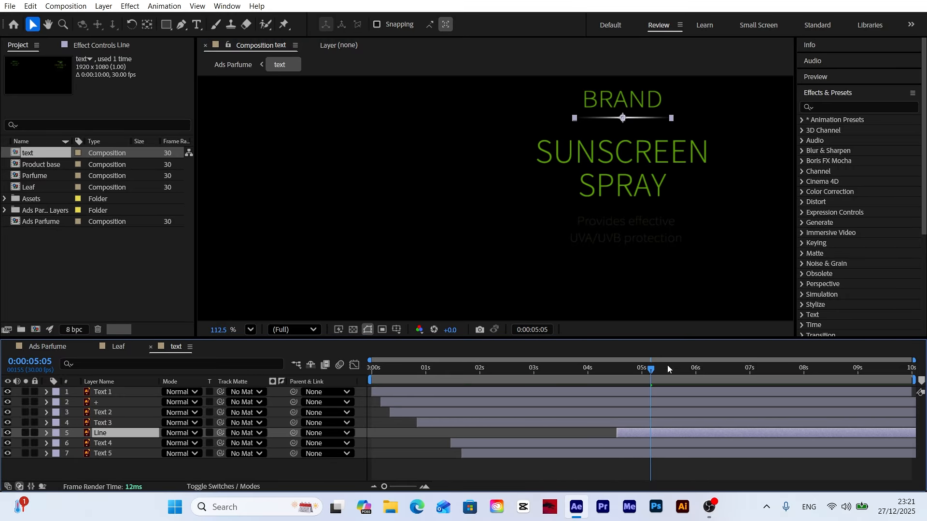
pyautogui.moveTo(667, 366); pyautogui.dragTo(635, 374)
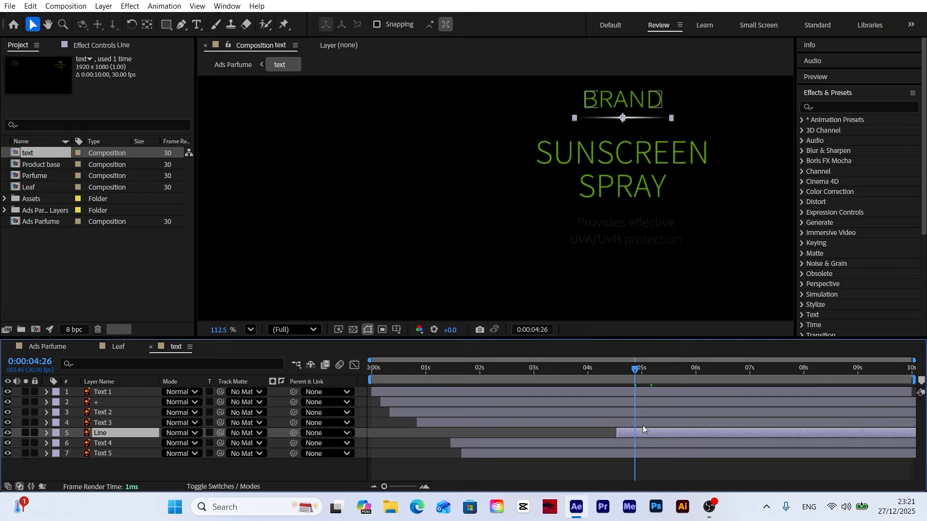
pyautogui.moveTo(644, 436); pyautogui.dragTo(648, 435)
pyautogui.moveTo(635, 369); pyautogui.dragTo(626, 373)
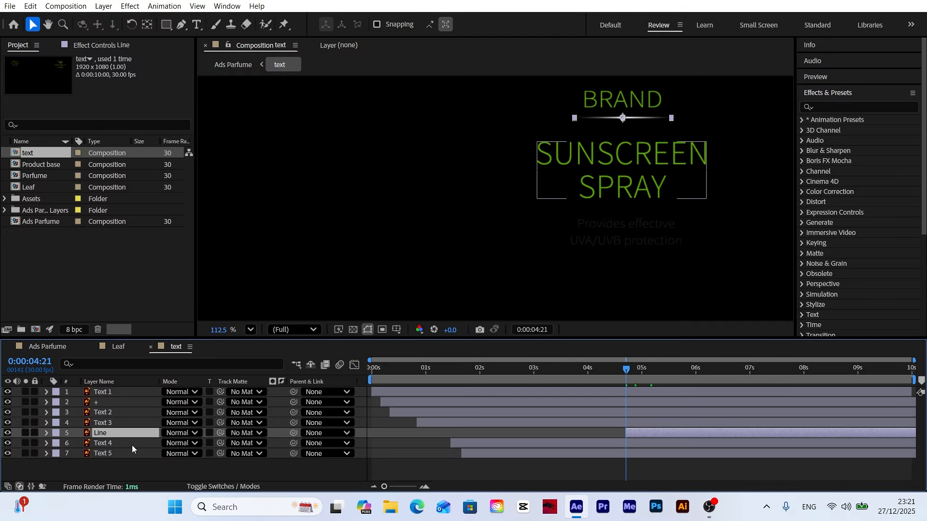
# Step: Keyframe the Line layer's unlinked scale from 0% width, 100% height at 0:00:04:21 to 100% for both at 0:00:05:29
pyautogui.press('s')
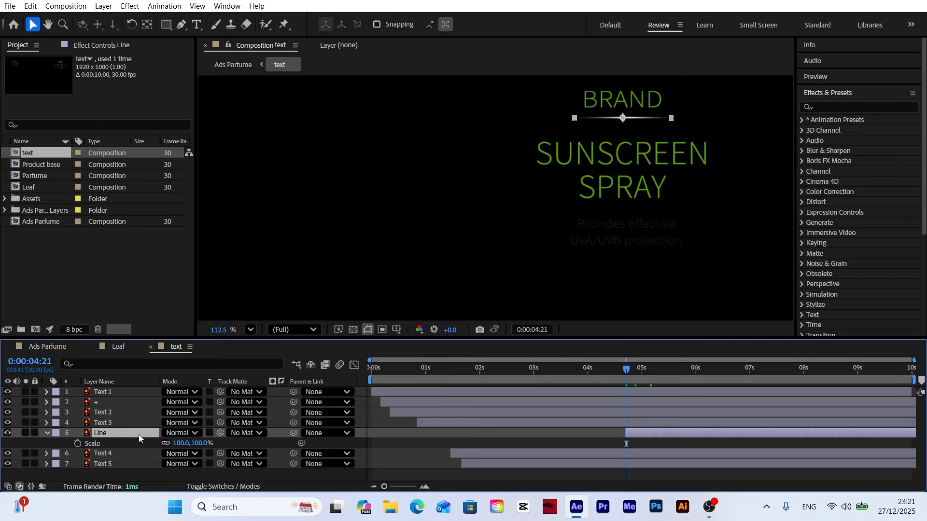
pyautogui.click(77, 443)
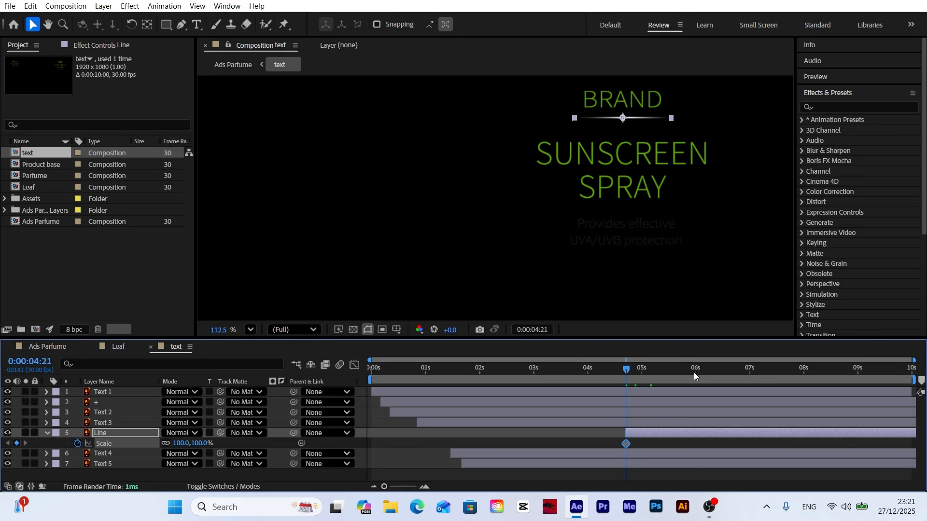
pyautogui.moveTo(698, 376); pyautogui.dragTo(695, 376)
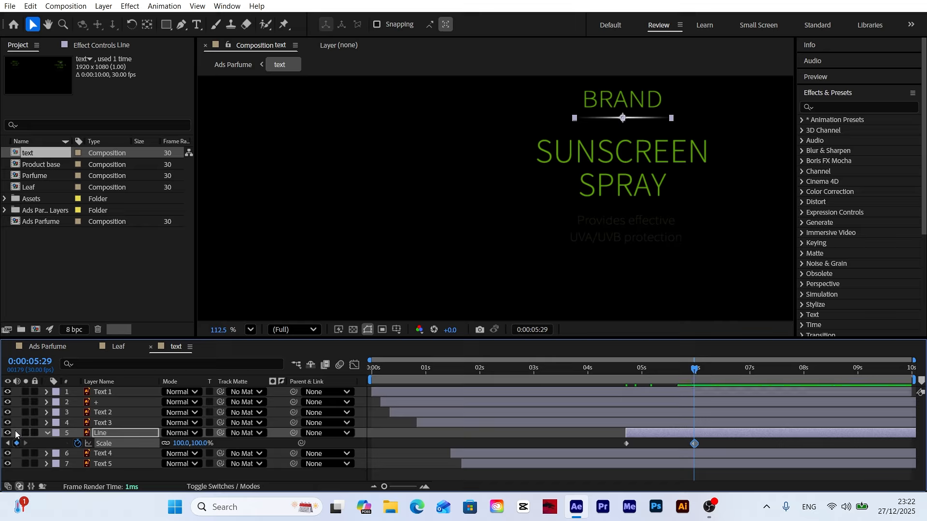
pyautogui.click(8, 443)
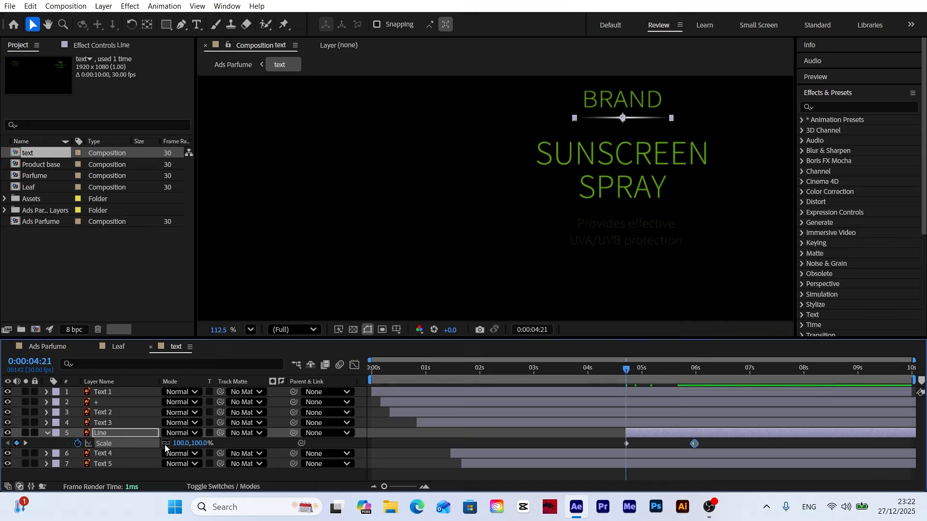
pyautogui.click(184, 446)
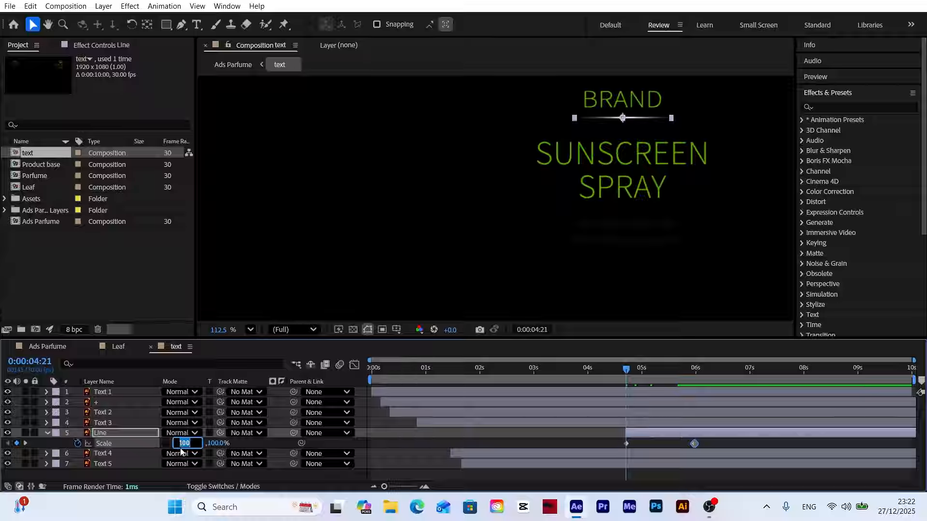
pyautogui.click(264, 440)
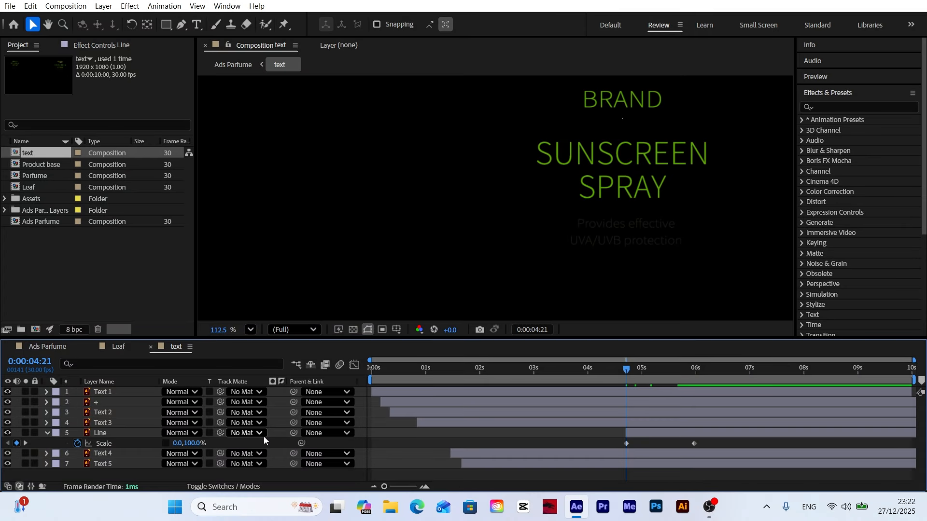
# Step: Apply Easy Ease to the Line's scale keyframes and reshape the speed curve for a fast start and a long, soft ending
pyautogui.moveTo(703, 445); pyautogui.dragTo(615, 448)
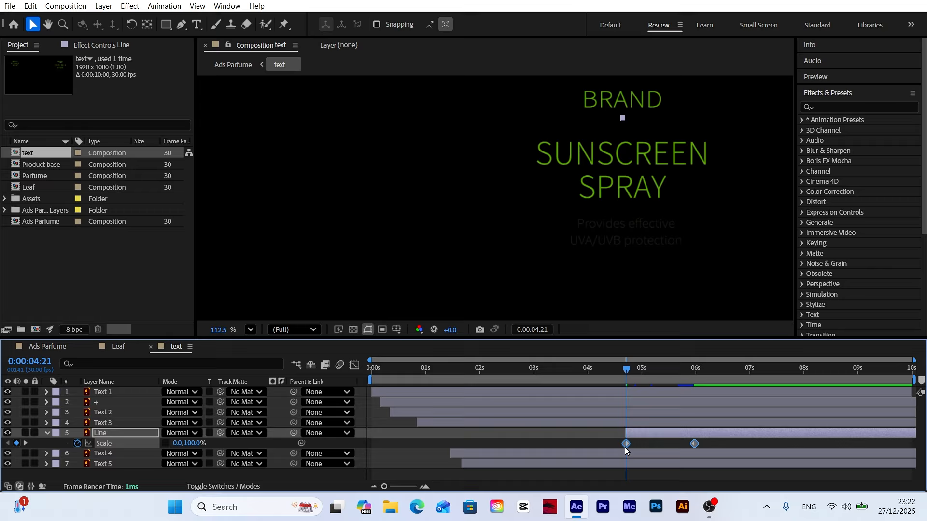
pyautogui.rightClick(625, 444)
pyautogui.moveTo(641, 441)
pyautogui.click(457, 311)
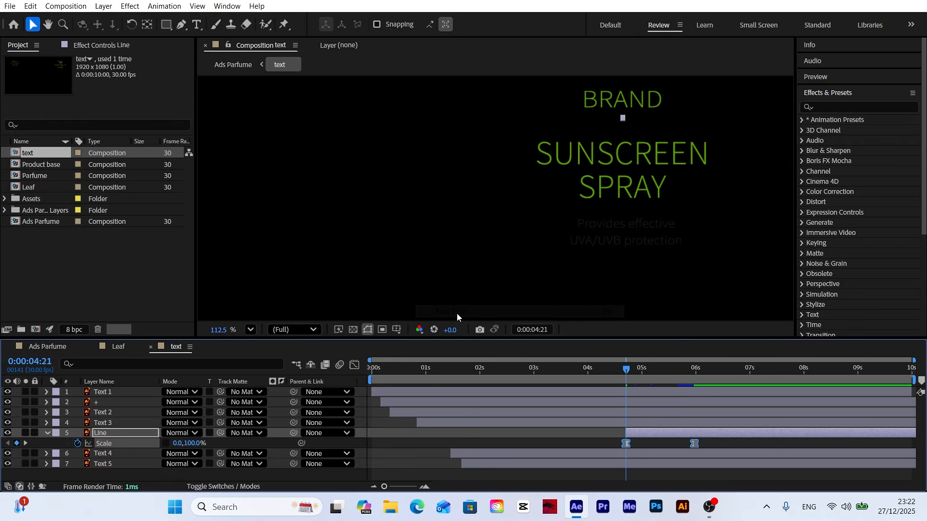
pyautogui.click(358, 365)
pyautogui.moveTo(718, 449); pyautogui.dragTo(667, 457)
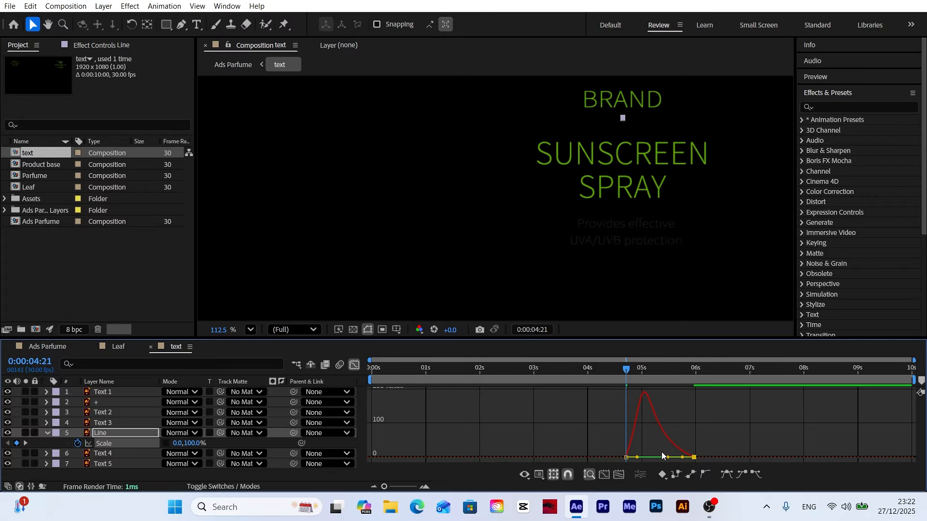
pyautogui.press('space')
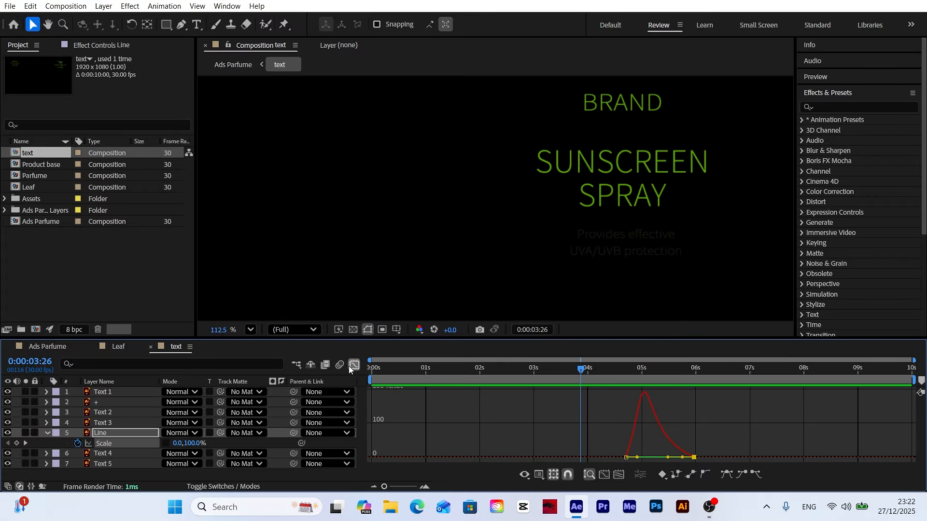
pyautogui.click(354, 364)
# Step: Preview the line reveal, move the Line layer about 6 frames earlier and collapse it
pyautogui.press('space')
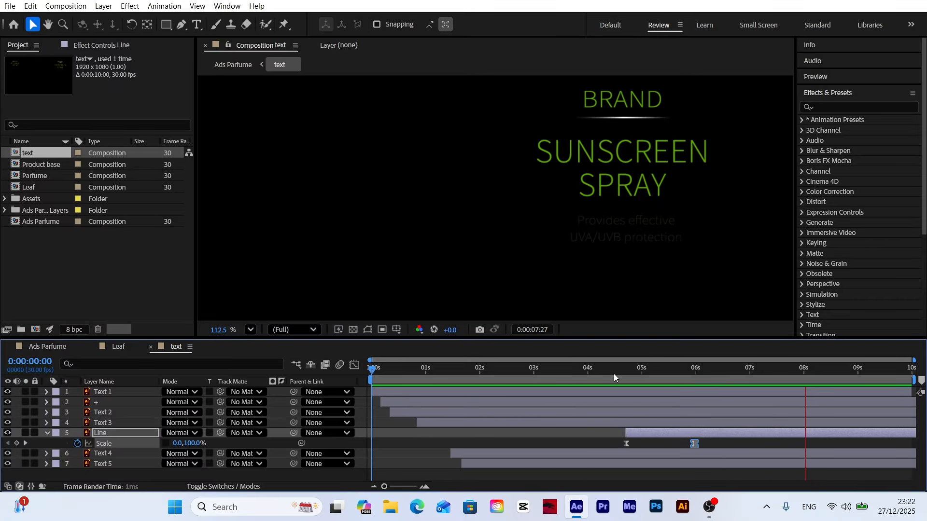
pyautogui.moveTo(649, 434); pyautogui.dragTo(638, 433)
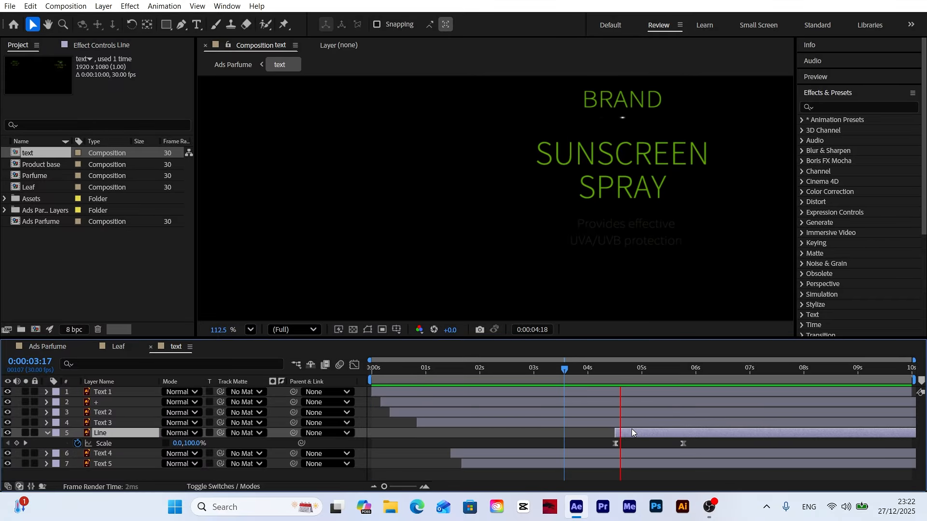
pyautogui.moveTo(565, 374); pyautogui.dragTo(190, 398)
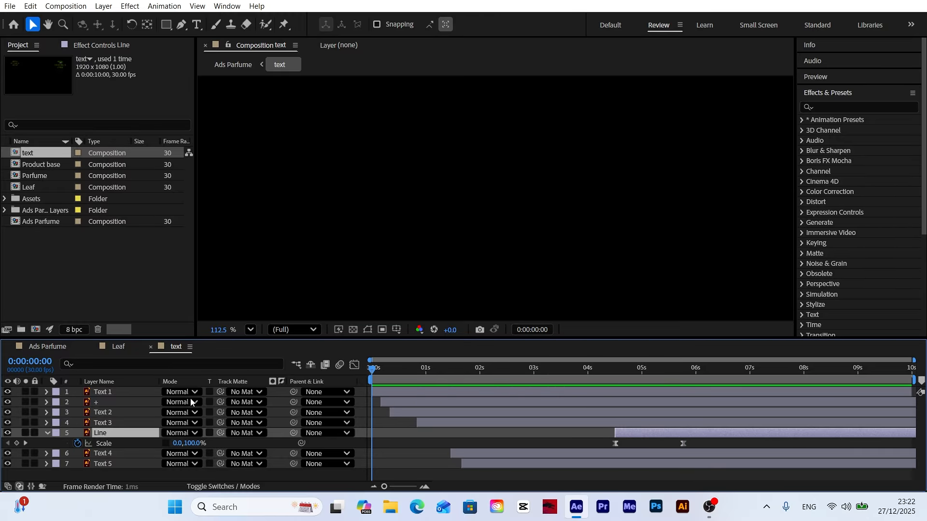
pyautogui.click(47, 430)
# Step: Fit the text composition in the viewer at up to 100% and preview the complete text animation
pyautogui.click(251, 329)
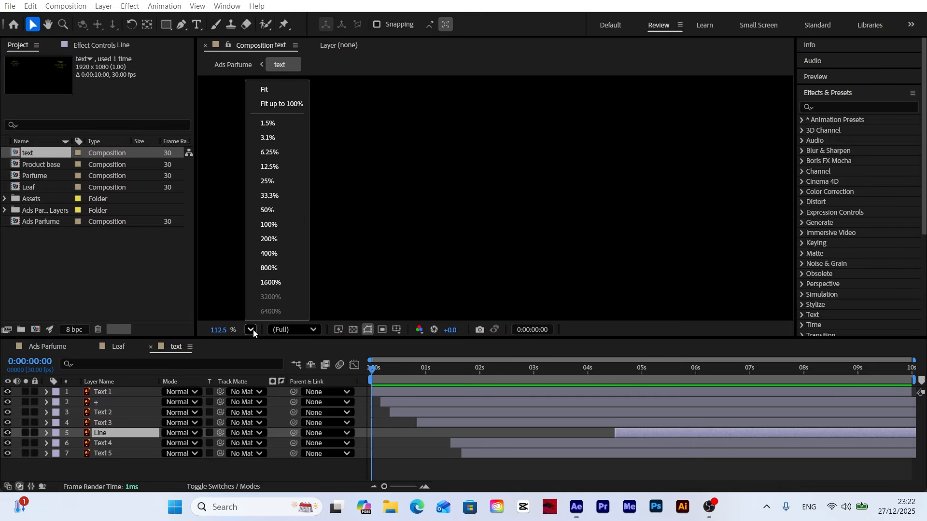
pyautogui.click(276, 103)
pyautogui.press('space')
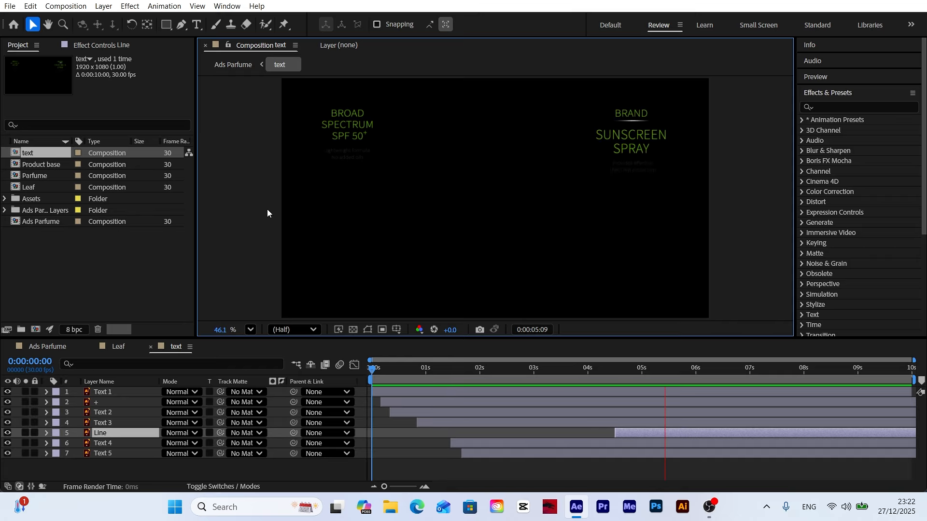
# Step: Delay the text layer in the Ads Parfume composition to start at about 5 seconds, and check the timing
pyautogui.click(57, 348)
pyautogui.click(214, 466)
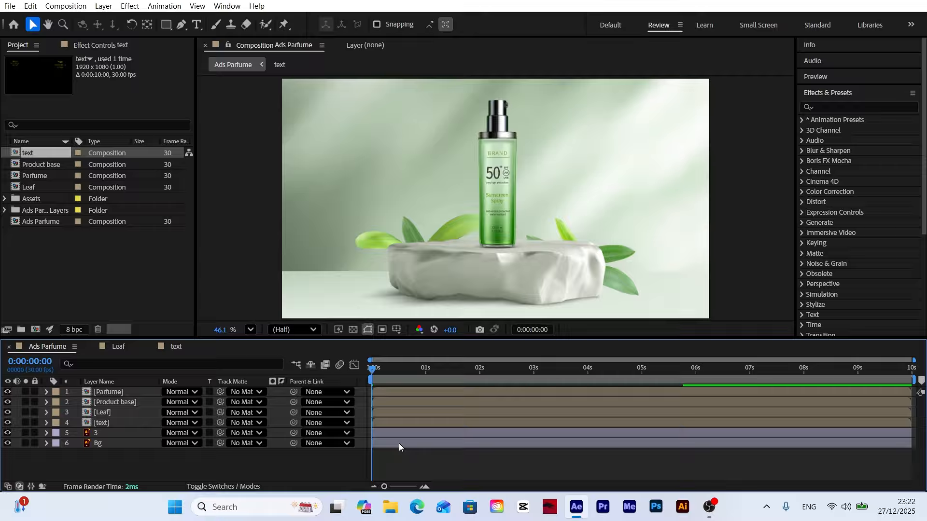
pyautogui.click(102, 424)
pyautogui.moveTo(387, 423); pyautogui.dragTo(657, 423)
pyautogui.moveTo(399, 369); pyautogui.dragTo(372, 369)
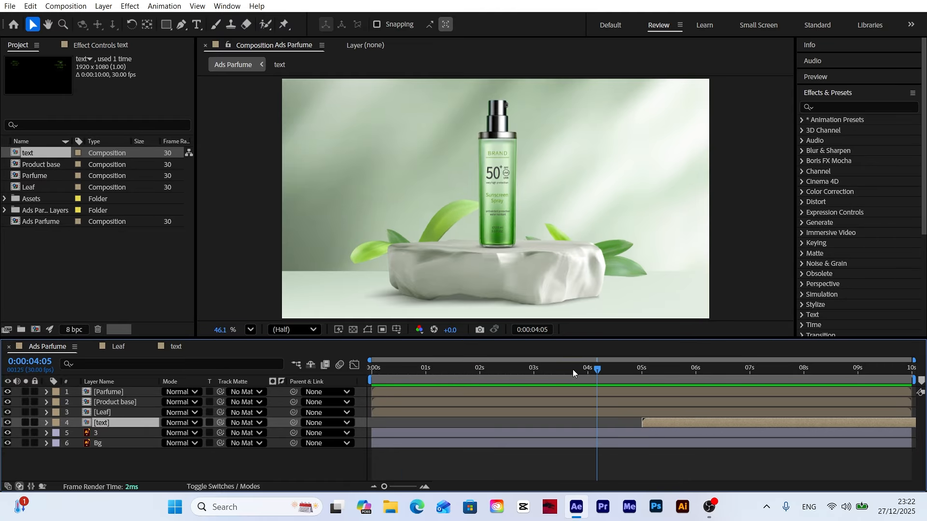
pyautogui.click(368, 330)
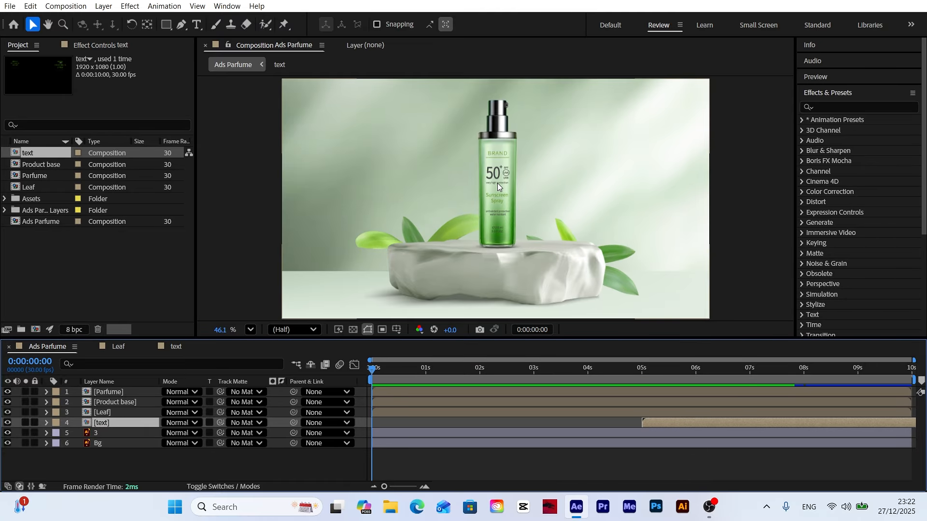
# Step: Open the Parfume composition and duplicate the Text Parfume layer
pyautogui.doubleClick(107, 392)
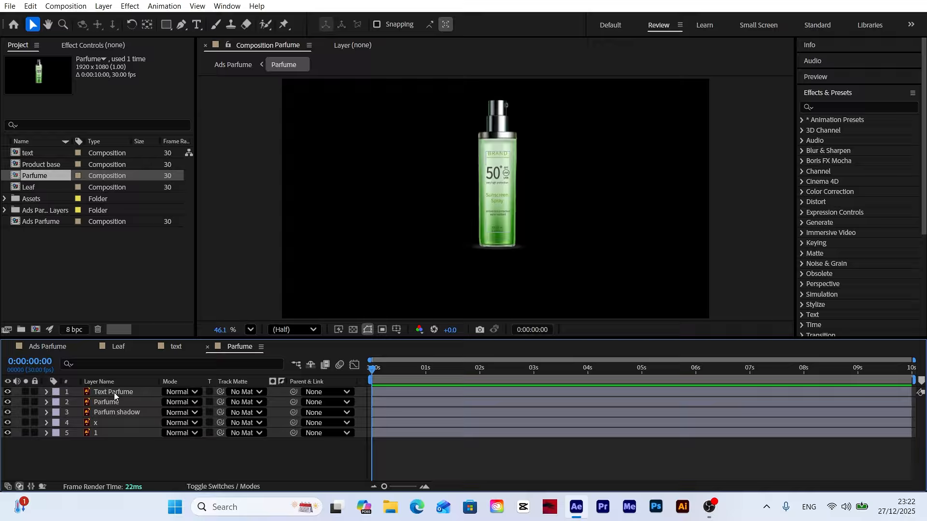
pyautogui.scroll(5, 536, 144)
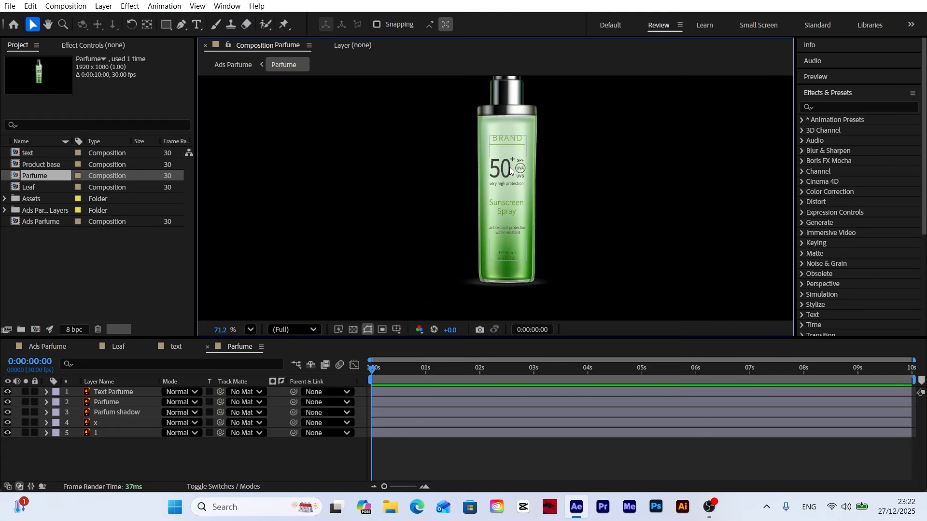
pyautogui.click(123, 394)
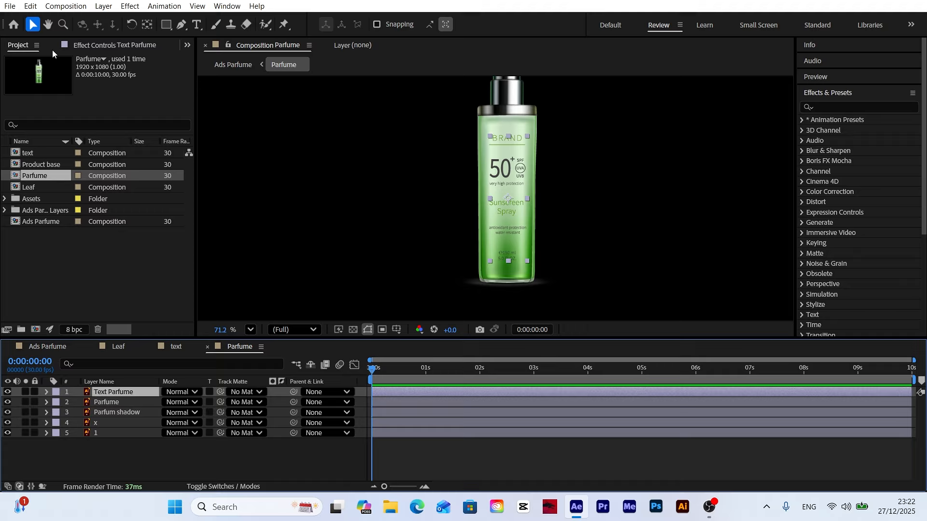
pyautogui.click(30, 6)
pyautogui.click(56, 193)
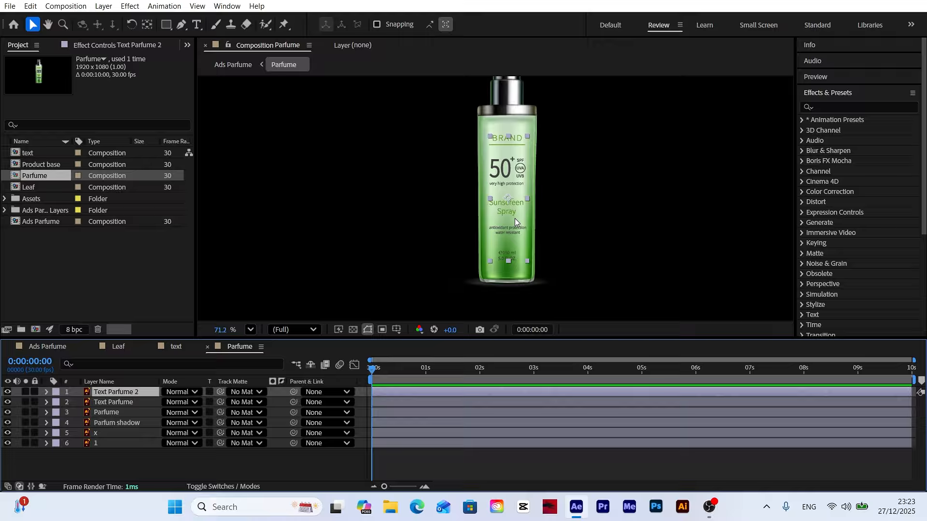
# Step: Move the Text Parfume 2 copy to the empty area left of the bottle and parent it to the Text Parfume layer
pyautogui.moveTo(515, 221); pyautogui.dragTo(386, 224)
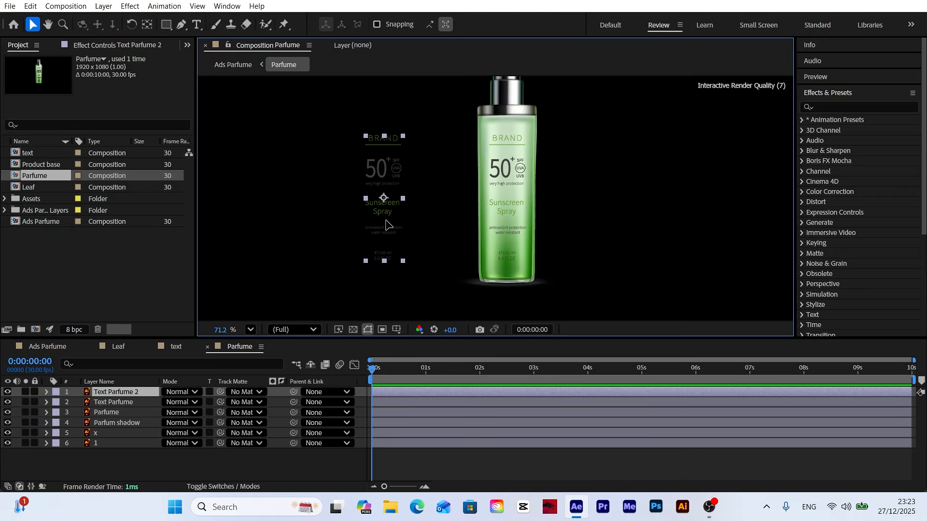
pyautogui.click(114, 394)
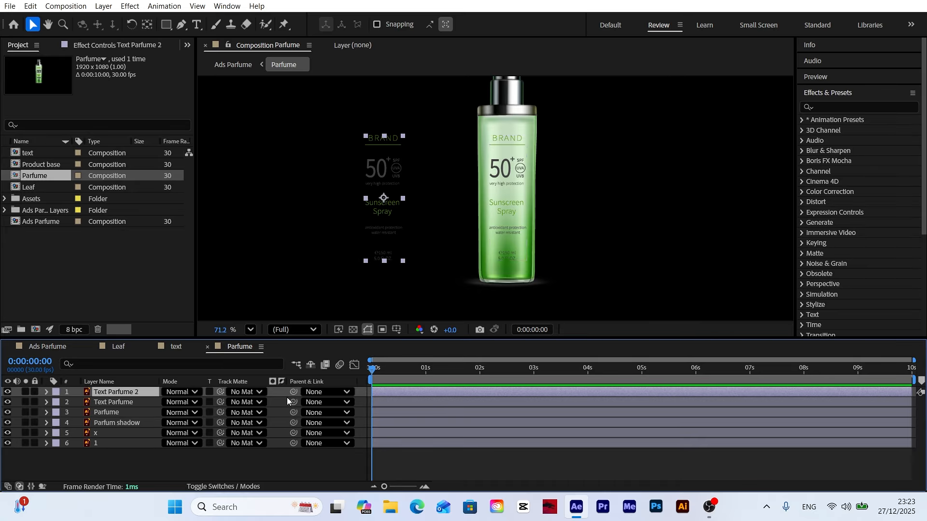
pyautogui.moveTo(294, 396); pyautogui.dragTo(128, 413)
# Step: Keyframe the Text Parfume position from 906.7, 508.9 at 0 seconds to 1333.7, 508.9 at 5 seconds
pyautogui.press('p')
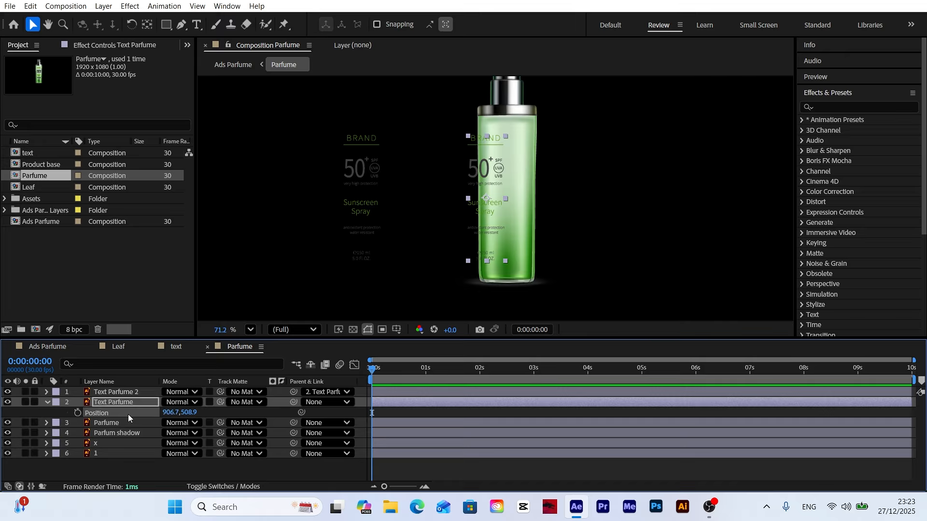
pyautogui.click(78, 413)
pyautogui.moveTo(538, 377); pyautogui.dragTo(635, 379)
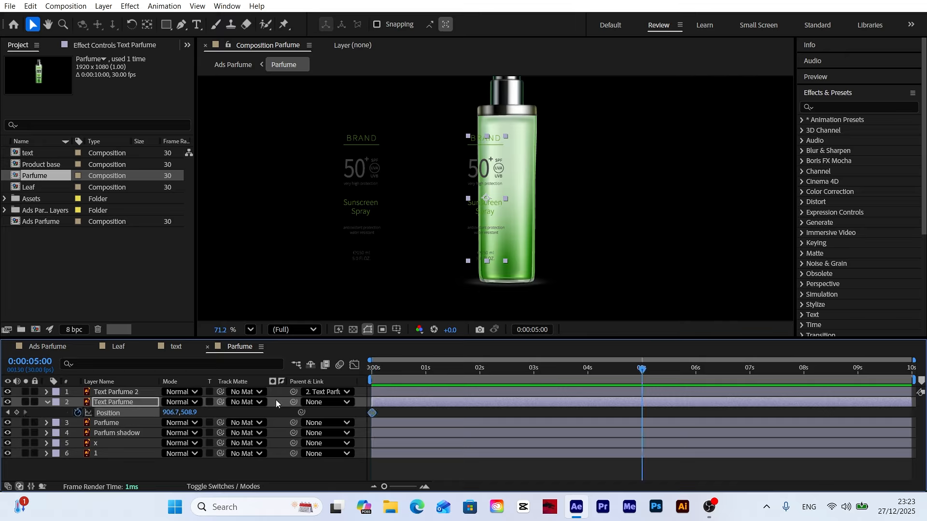
pyautogui.moveTo(166, 413); pyautogui.dragTo(422, 411)
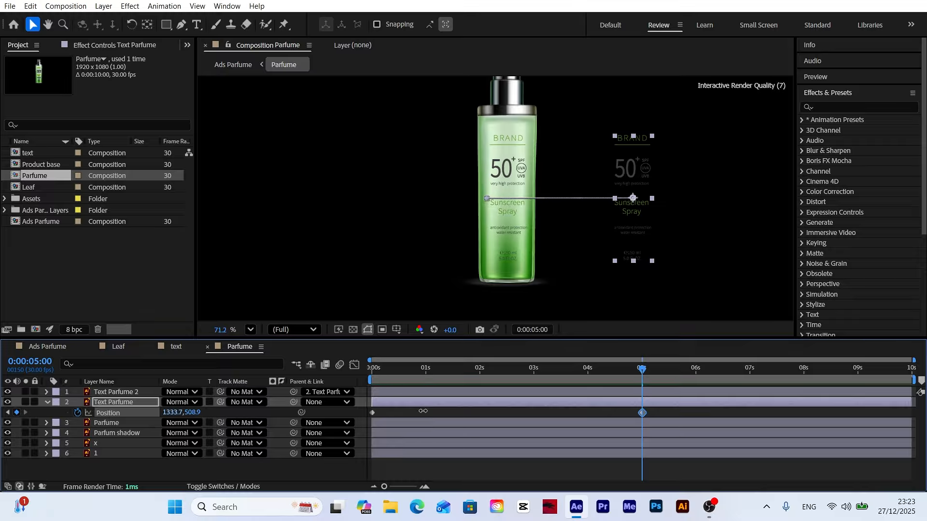
# Step: Apply Easy Ease to both Text Parfume position keyframes and shape the speed graph for a fast start and a long, gradual slowdown
pyautogui.moveTo(668, 412); pyautogui.dragTo(507, 419)
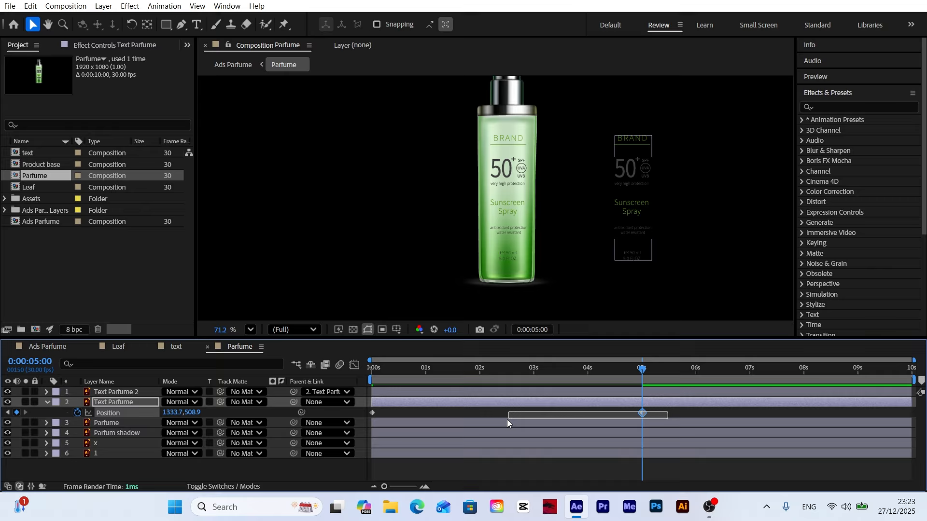
pyautogui.moveTo(369, 419); pyautogui.dragTo(372, 415)
pyautogui.rightClick(372, 414)
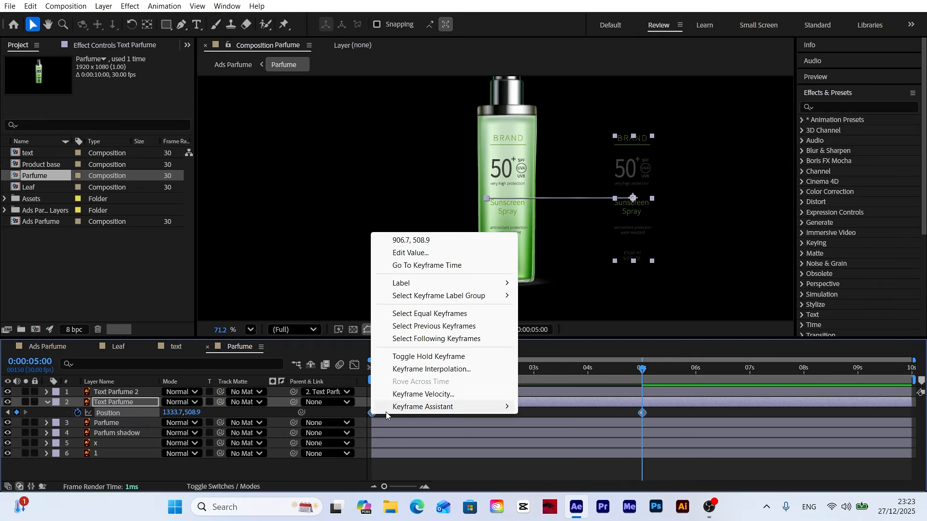
pyautogui.moveTo(463, 408)
pyautogui.click(569, 282)
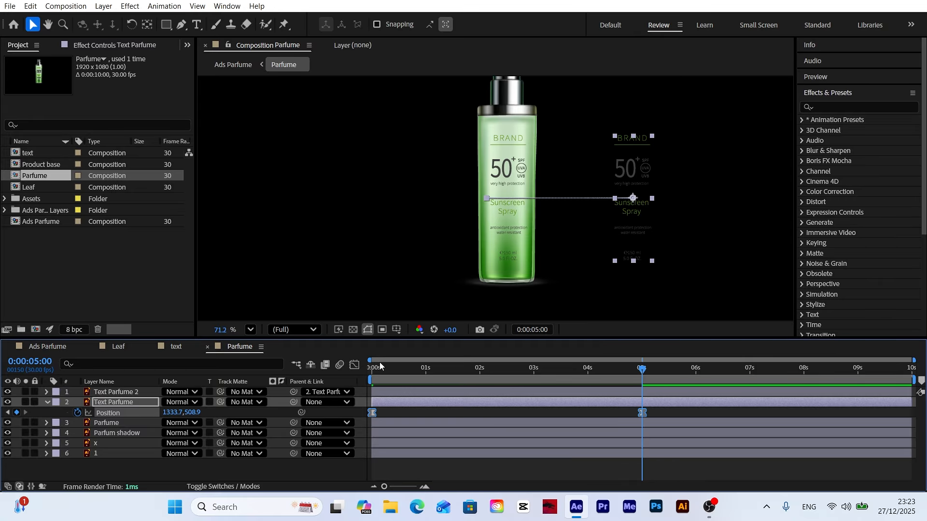
pyautogui.click(355, 366)
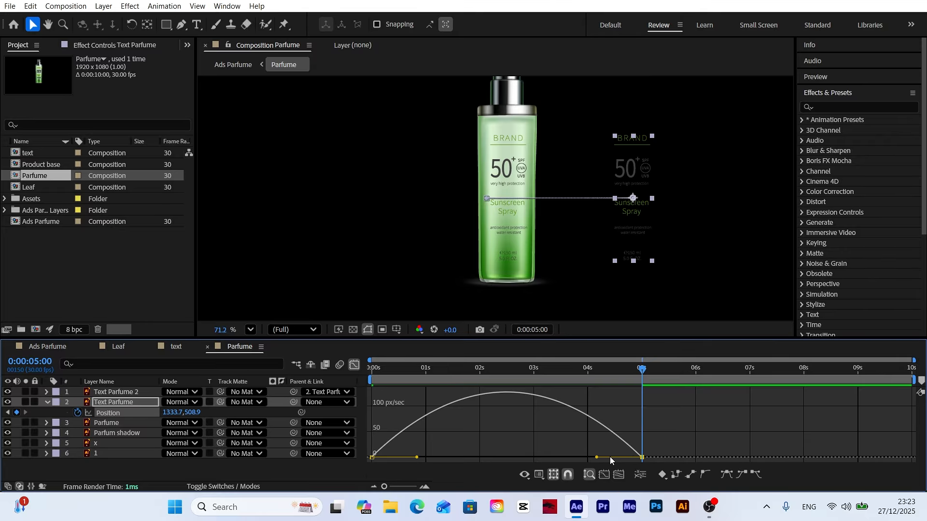
pyautogui.moveTo(597, 457); pyautogui.dragTo(532, 457)
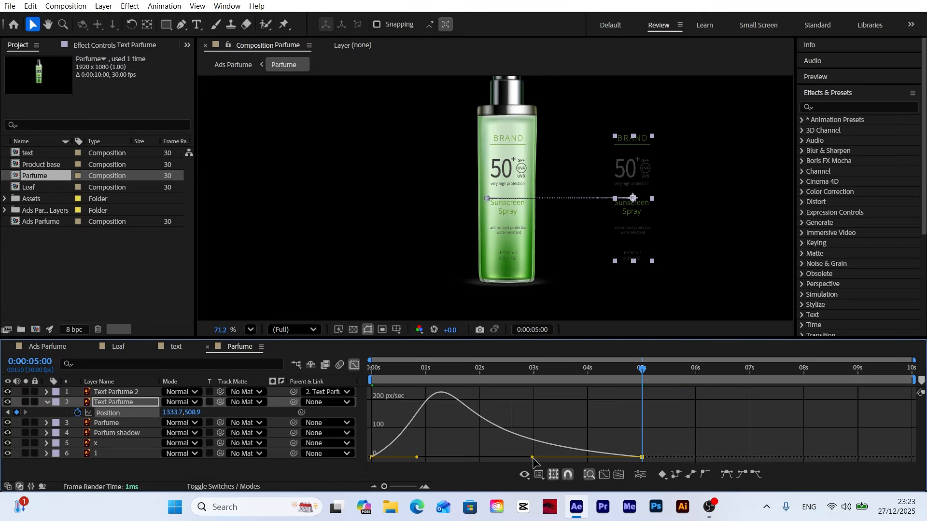
# Step: Preview the label slide and move the last Text Parfume position keyframe to about 4 seconds
pyautogui.press('Home')
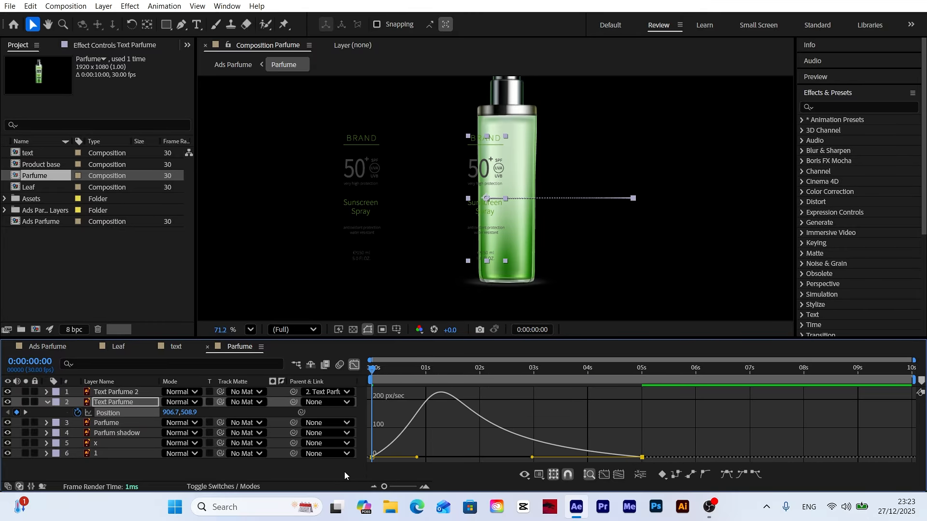
pyautogui.click(344, 471)
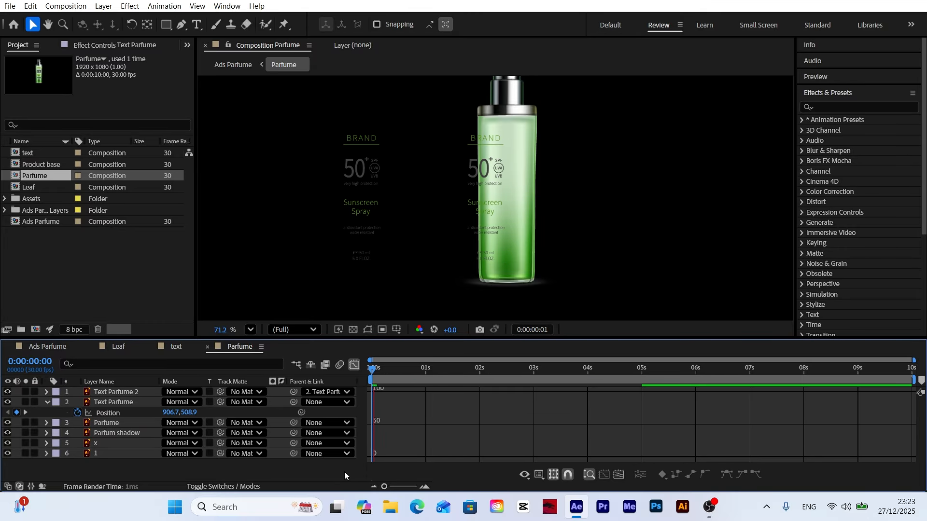
pyautogui.press('space')
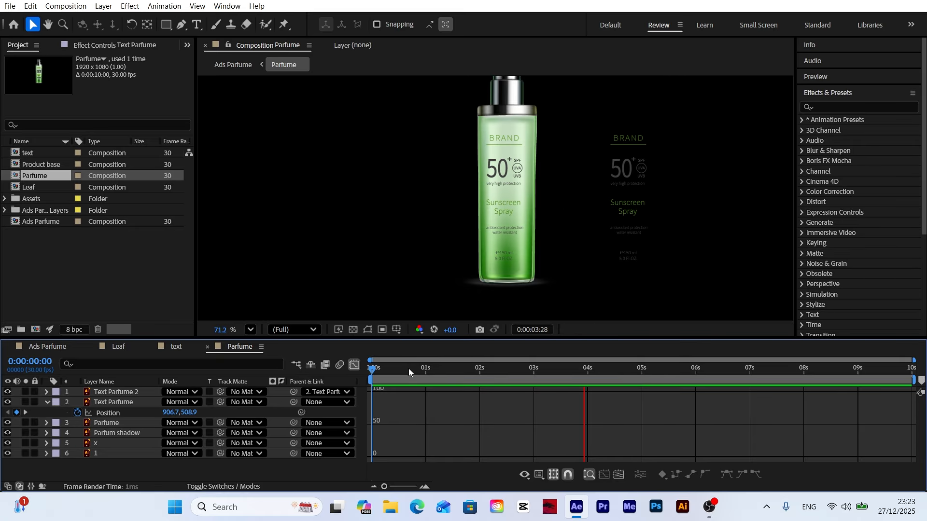
pyautogui.click(355, 365)
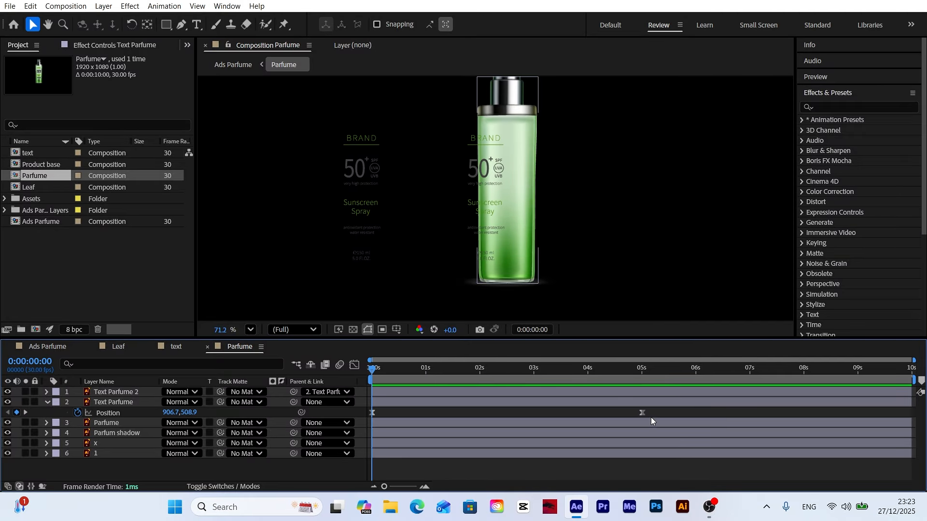
pyautogui.click(638, 411)
pyautogui.click(588, 373)
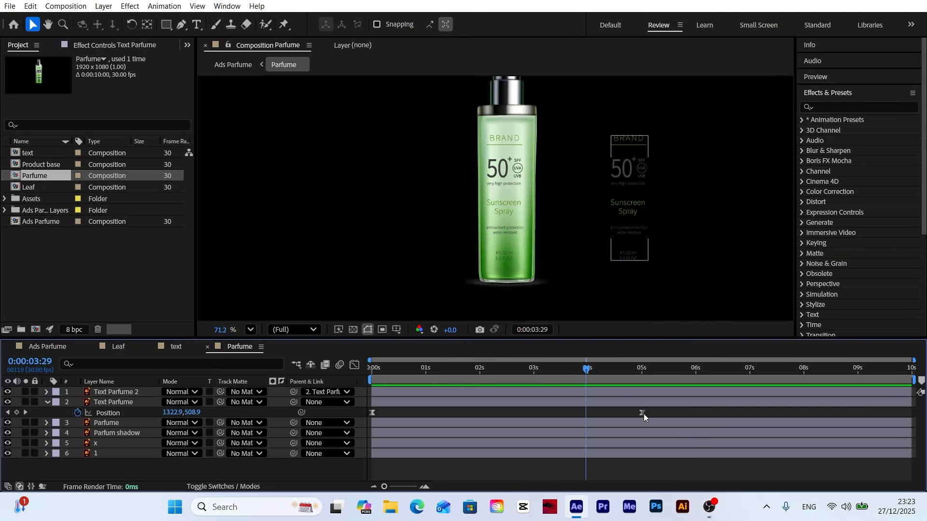
pyautogui.moveTo(644, 416); pyautogui.dragTo(589, 417)
# Step: Preview the retimed label slide from the start of the Parfume composition
pyautogui.click(578, 369)
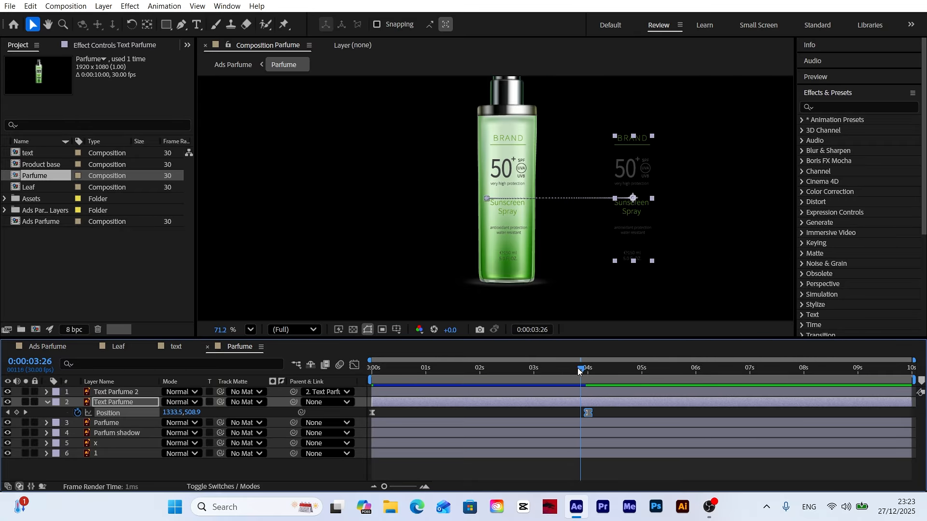
pyautogui.moveTo(577, 368); pyautogui.dragTo(285, 407)
pyautogui.click(343, 470)
pyautogui.press('space')
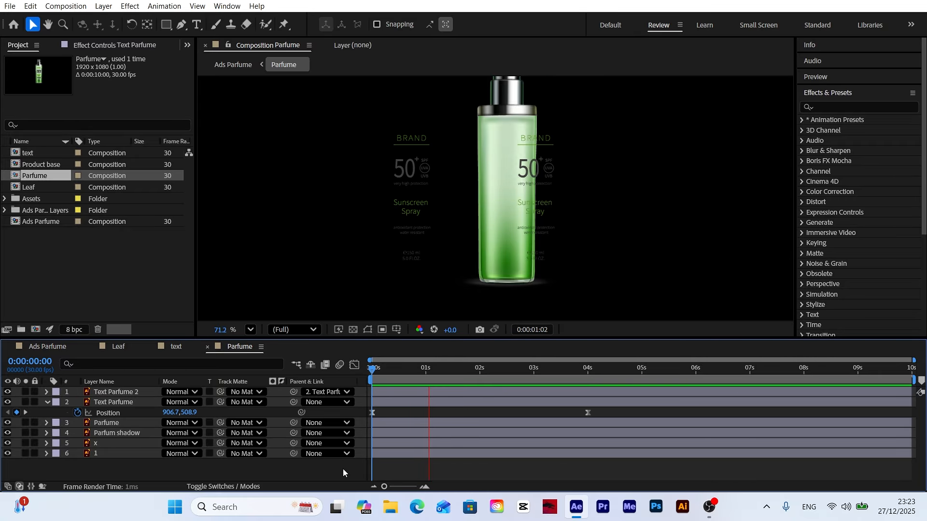
pyautogui.moveTo(425, 373); pyautogui.dragTo(353, 379)
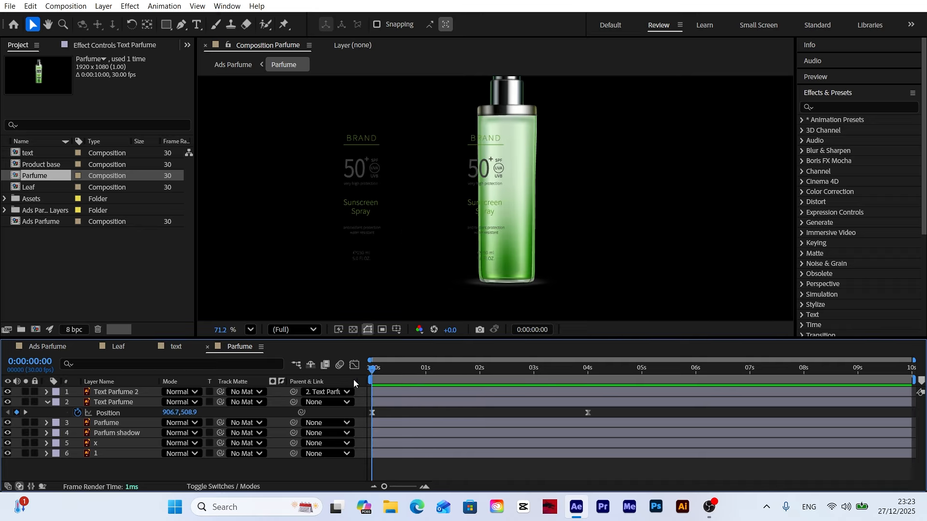
# Step: Collapse the Text Parfume properties and pre-compose the Text Parfume and Text Parfume 2 layers together
pyautogui.click(48, 403)
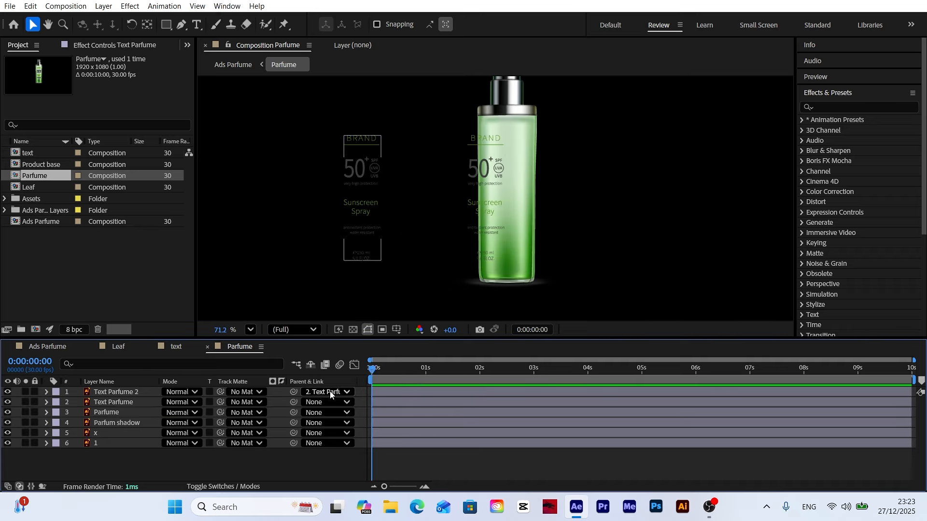
pyautogui.moveTo(374, 370); pyautogui.dragTo(553, 374)
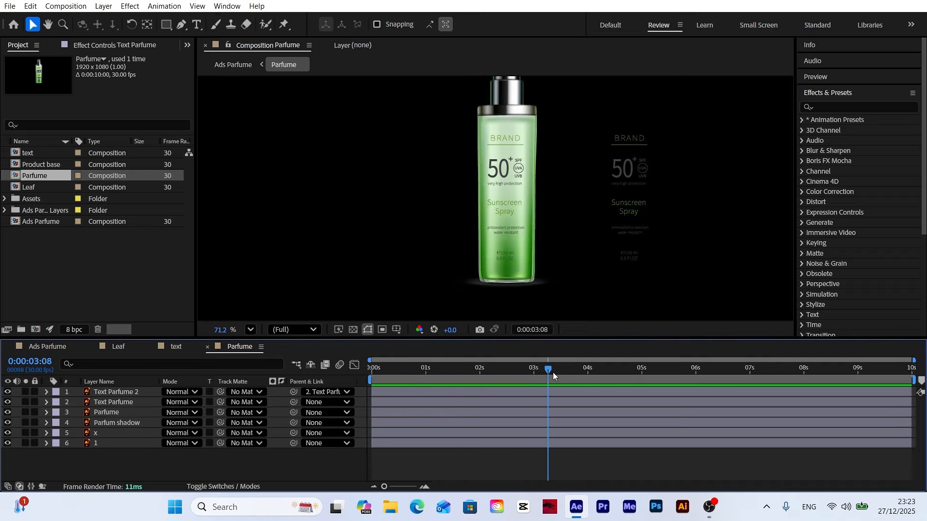
pyautogui.click(116, 391)
pyautogui.keyDown('ctrl'); pyautogui.click(120, 402); pyautogui.keyUp('ctrl')
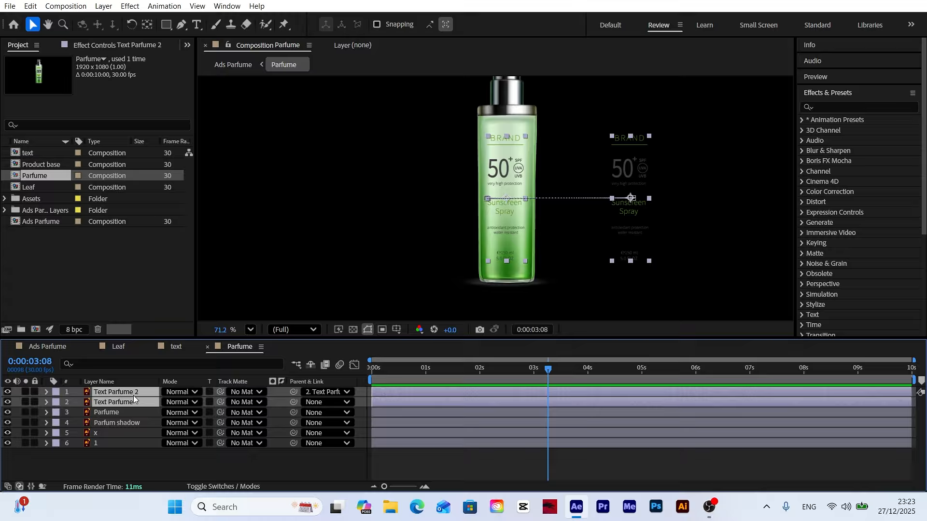
pyautogui.click(104, 6)
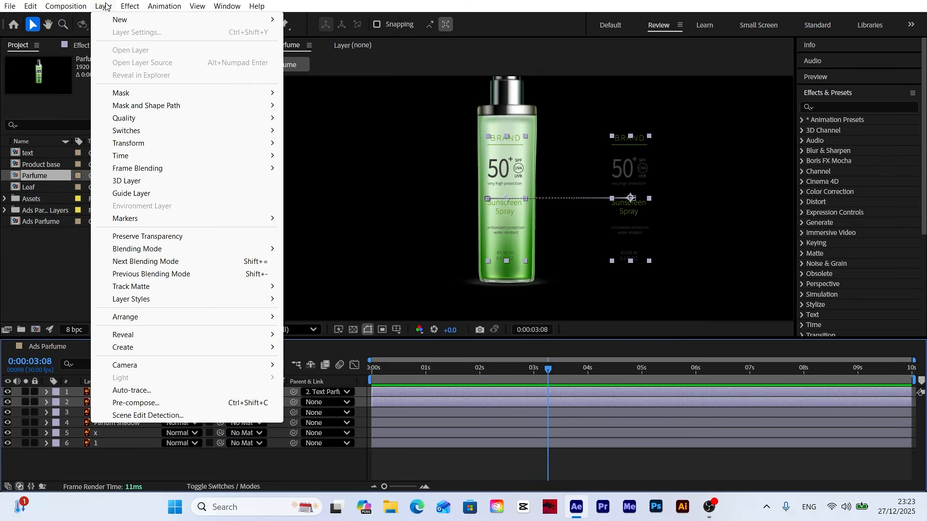
pyautogui.click(149, 405)
pyautogui.click(522, 331)
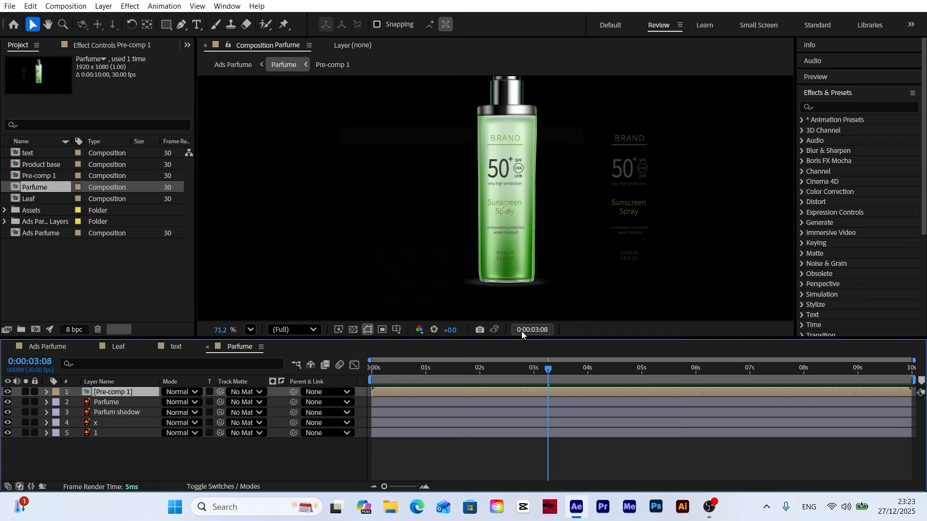
# Step: Duplicate the Parfume bottle layer, place the copy above Pre-comp 1 and use it as the track matte for Pre-comp 1
pyautogui.click(109, 404)
pyautogui.click(31, 6)
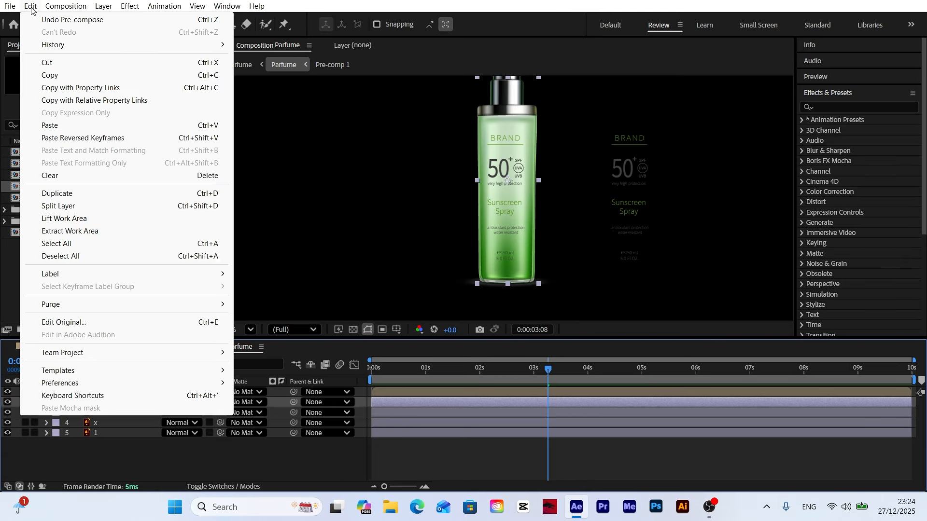
pyautogui.click(70, 193)
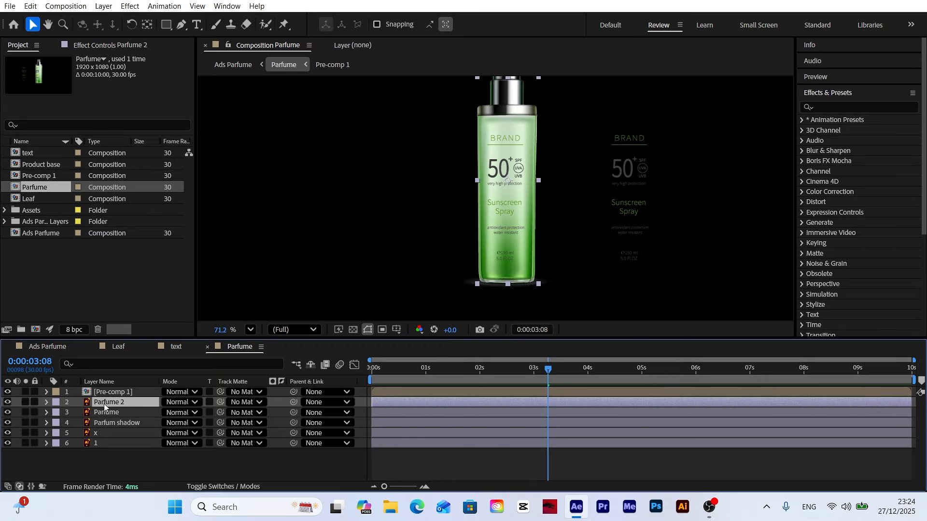
pyautogui.moveTo(103, 404); pyautogui.dragTo(108, 390)
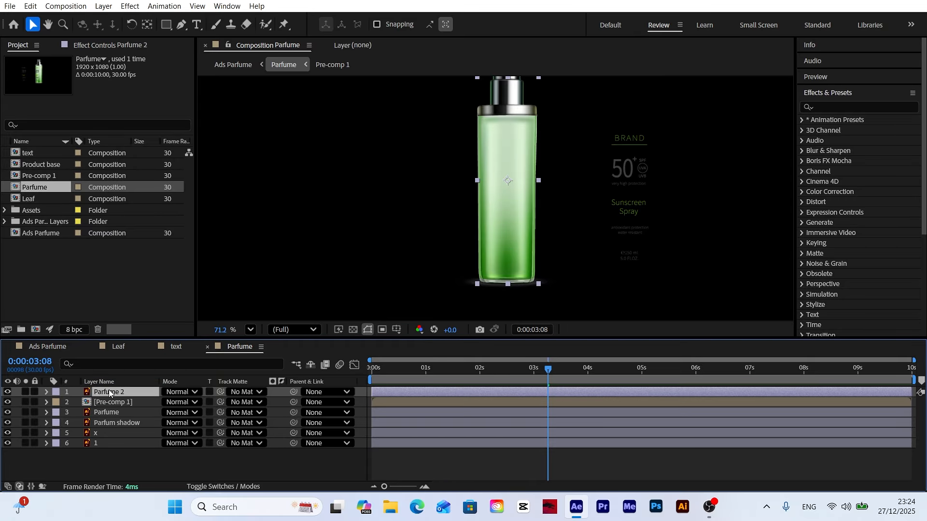
pyautogui.click(132, 402)
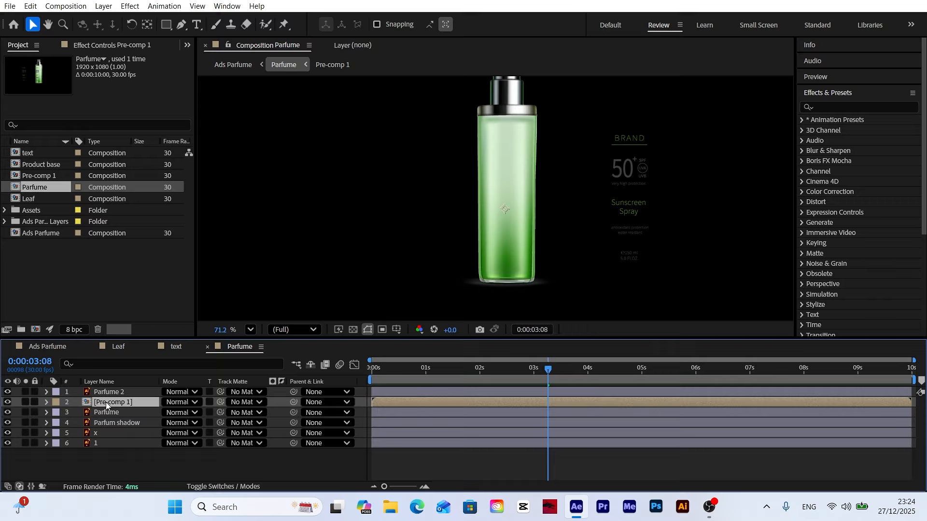
pyautogui.moveTo(221, 402); pyautogui.dragTo(131, 396)
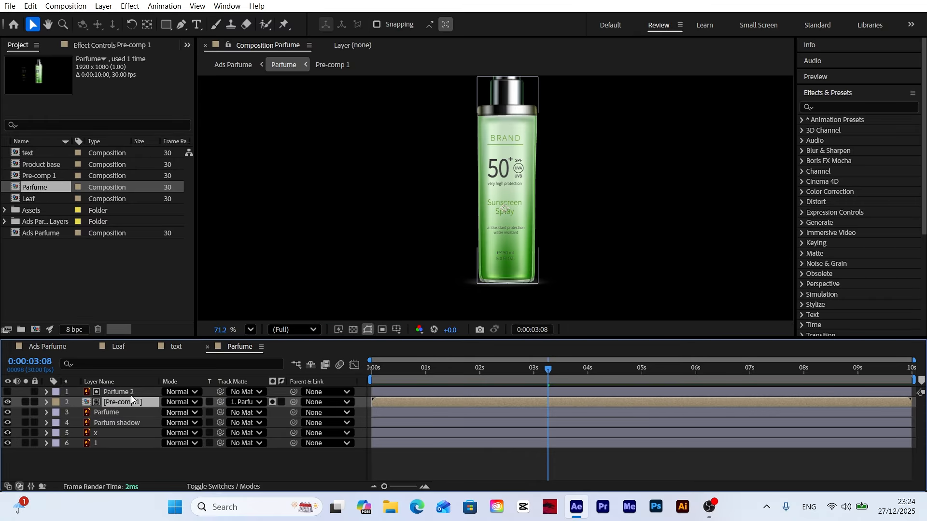
# Step: Preview the matted label text sliding across the bottle from the start
pyautogui.click(214, 462)
pyautogui.press('Home')
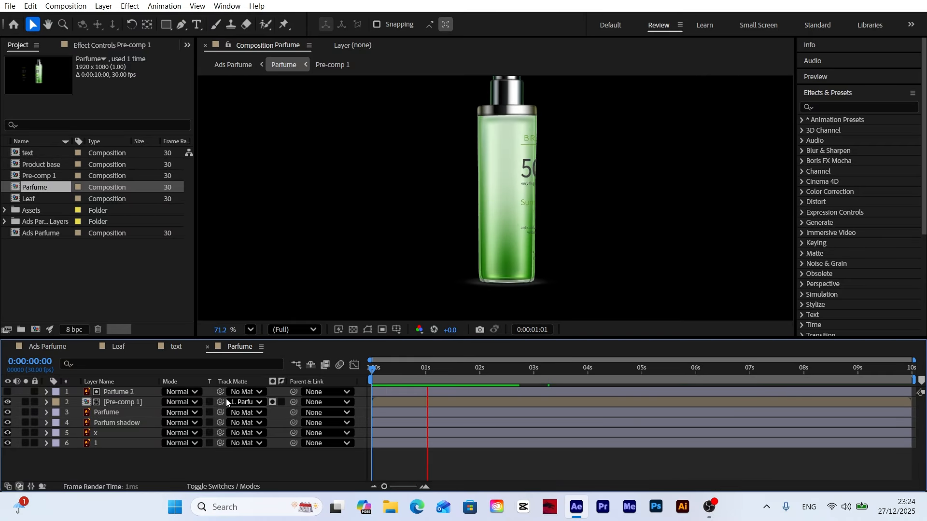
pyautogui.moveTo(421, 366); pyautogui.dragTo(300, 381)
pyautogui.moveTo(395, 372); pyautogui.dragTo(563, 375)
# Step: Duplicate the x nozzle layer, move the copy to the left of the spray cap and parent it to the original x layer
pyautogui.scroll(5, 531, 164)
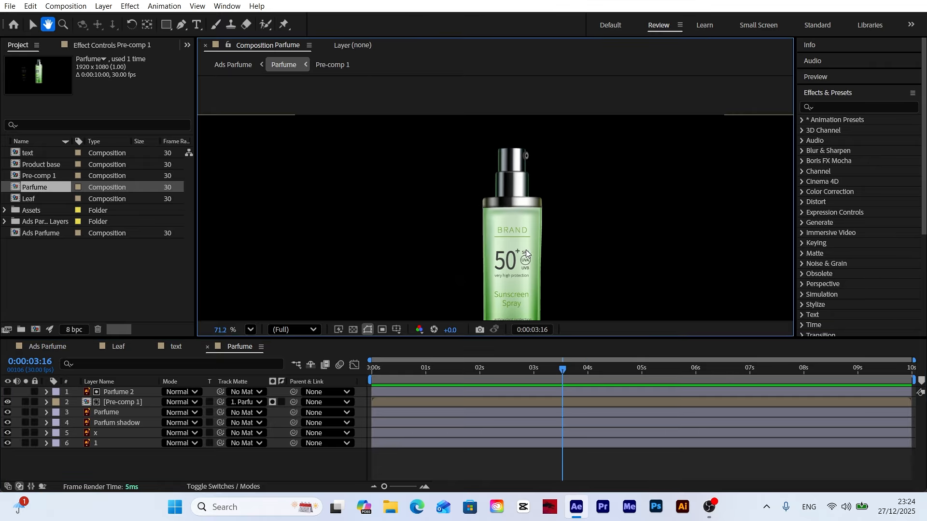
pyautogui.click(540, 158)
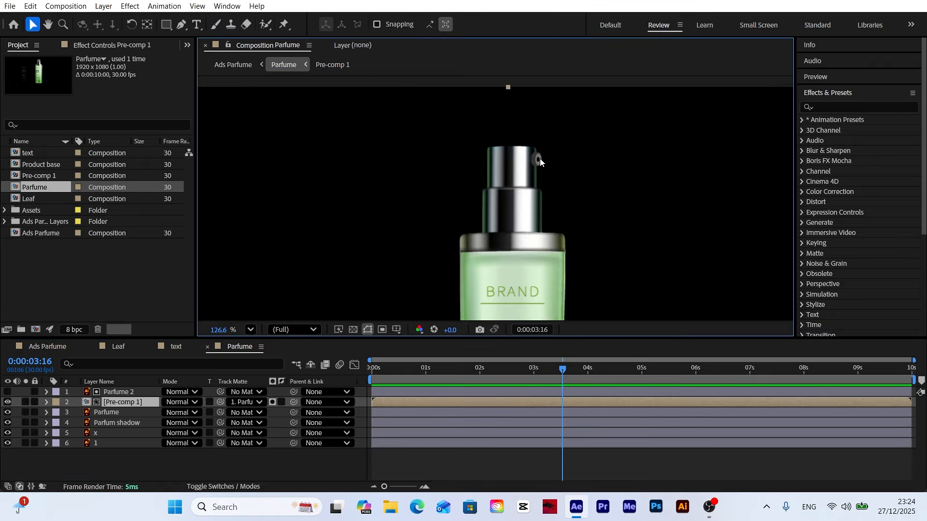
pyautogui.click(102, 433)
pyautogui.press('Home')
pyautogui.hotkey('ctrl', 'd')
pyautogui.moveTo(537, 160); pyautogui.dragTo(445, 160)
pyautogui.moveTo(294, 433); pyautogui.dragTo(105, 445)
# Step: Keyframe the x layer's position from 981.2, 118.3 at 0 seconds to 1148.2, 118.3 at 4 seconds
pyautogui.click(106, 445)
pyautogui.press('p')
pyautogui.click(77, 454)
pyautogui.click(588, 374)
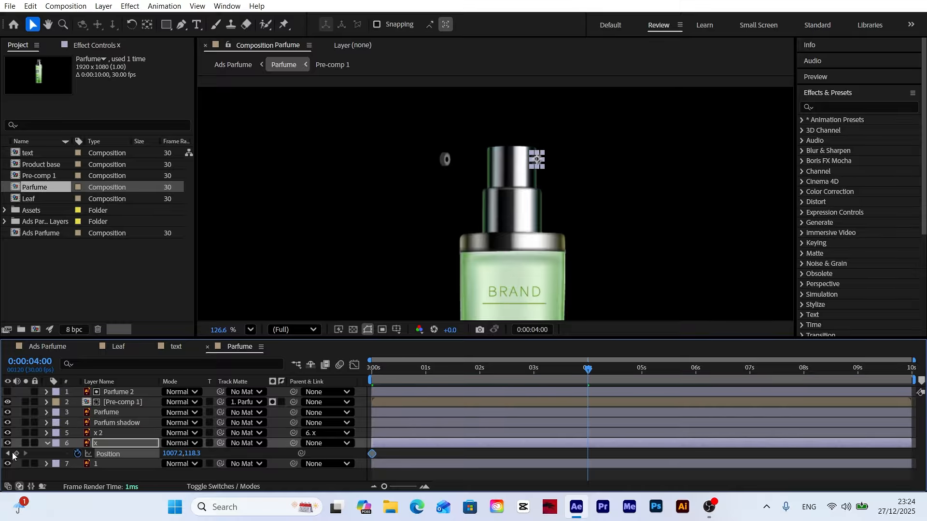
pyautogui.click(16, 454)
pyautogui.click(8, 454)
pyautogui.moveTo(174, 454); pyautogui.dragTo(239, 454)
pyautogui.click(26, 453)
# Step: Apply Easy Ease to both x position keyframes and extend the ease into the last one in the speed graph
pyautogui.moveTo(600, 449); pyautogui.dragTo(369, 460)
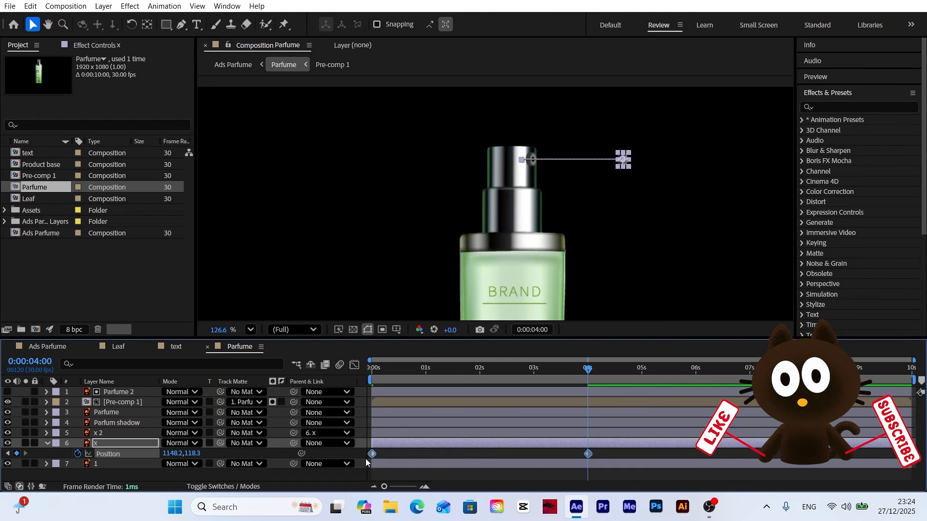
pyautogui.rightClick(372, 454)
pyautogui.moveTo(424, 451)
pyautogui.click(555, 376)
pyautogui.click(355, 364)
pyautogui.moveTo(551, 458); pyautogui.dragTo(451, 457)
pyautogui.click(354, 365)
# Step: Preview the eased nozzle motion from the start of the composition
pyautogui.click(371, 369)
pyautogui.press('space')
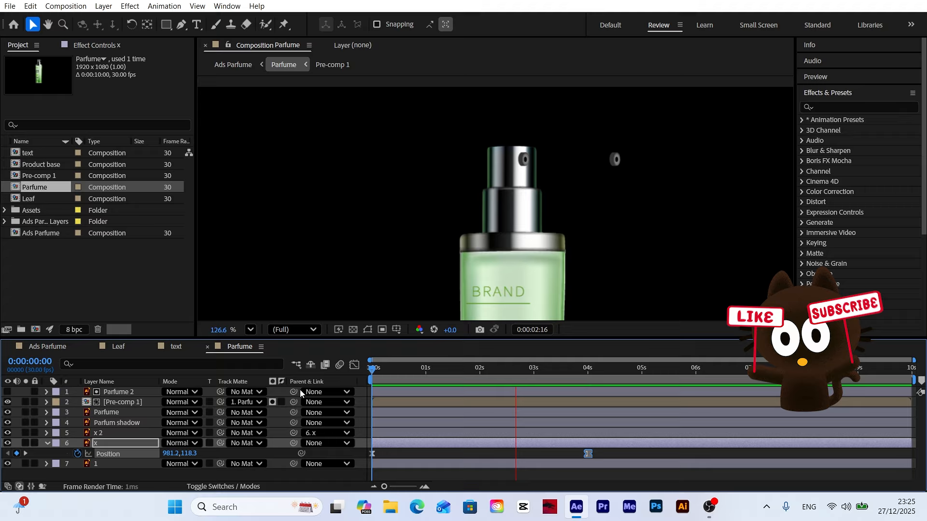
pyautogui.press('space')
# Step: Collapse the x layer and pre-compose the x and x 2 nozzle layers together
pyautogui.click(47, 443)
pyautogui.click(100, 433)
pyautogui.keyDown('shift'); pyautogui.click(99, 442); pyautogui.keyUp('shift')
pyautogui.click(103, 6)
pyautogui.click(138, 402)
pyautogui.press('Return')
# Step: Duplicate the spray cap layer 1, place the copy above Pre-comp 2 and set it as the track matte for Pre-comp 2
pyautogui.click(108, 443)
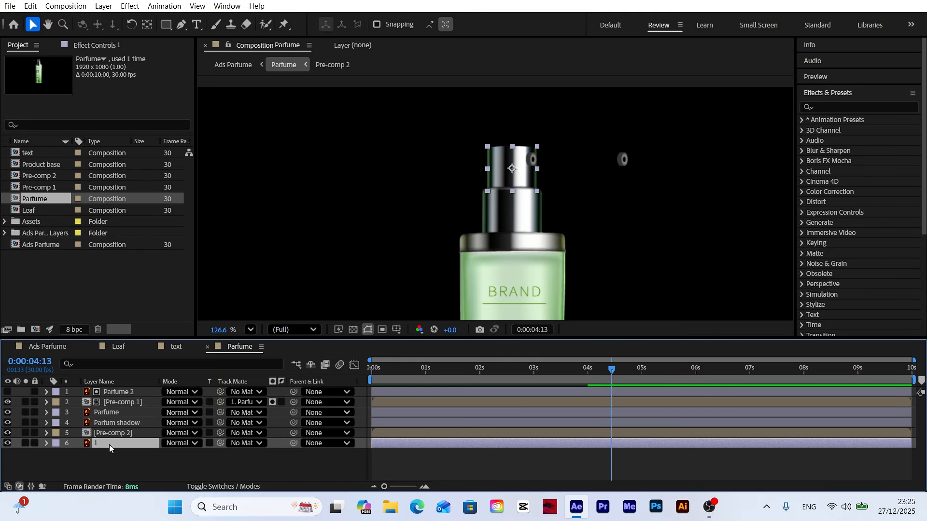
pyautogui.click(31, 6)
pyautogui.click(63, 194)
pyautogui.moveTo(106, 444); pyautogui.dragTo(107, 432)
pyautogui.moveTo(221, 443); pyautogui.dragTo(112, 434)
# Step: Fit the composition in the viewer and scrub through the matted nozzle motion
pyautogui.moveTo(611, 369); pyautogui.dragTo(573, 380)
pyautogui.click(250, 330)
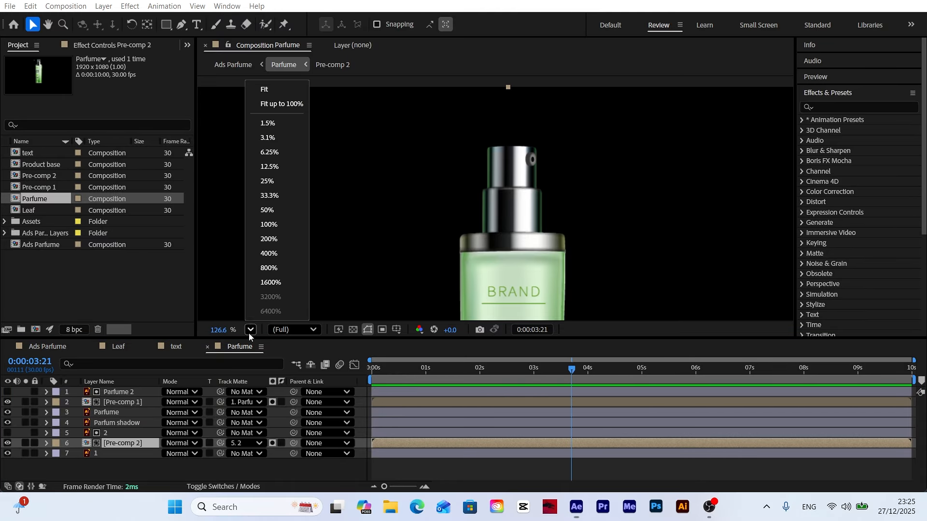
pyautogui.click(276, 101)
pyautogui.moveTo(533, 371); pyautogui.dragTo(670, 370)
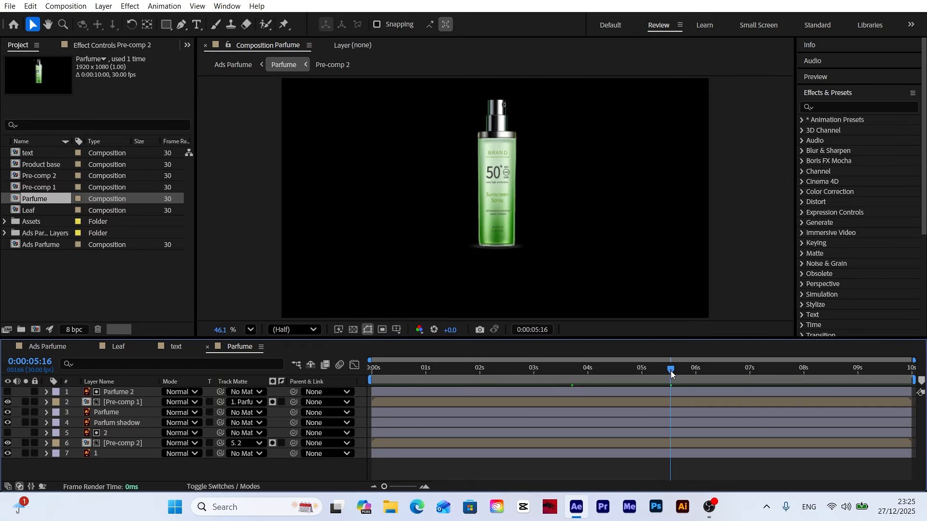
# Step: Add the Rain Drops on Glass footage from the Assets folder below Pre-comp 1, aligning its start with 0:00:00:00
pyautogui.click(33, 223)
pyautogui.click(6, 223)
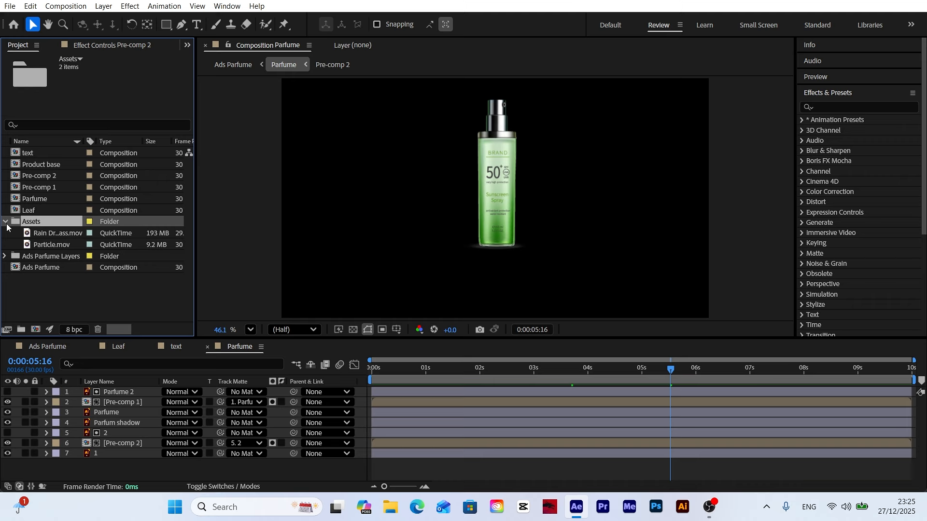
pyautogui.click(57, 235)
pyautogui.moveTo(57, 235); pyautogui.dragTo(123, 412)
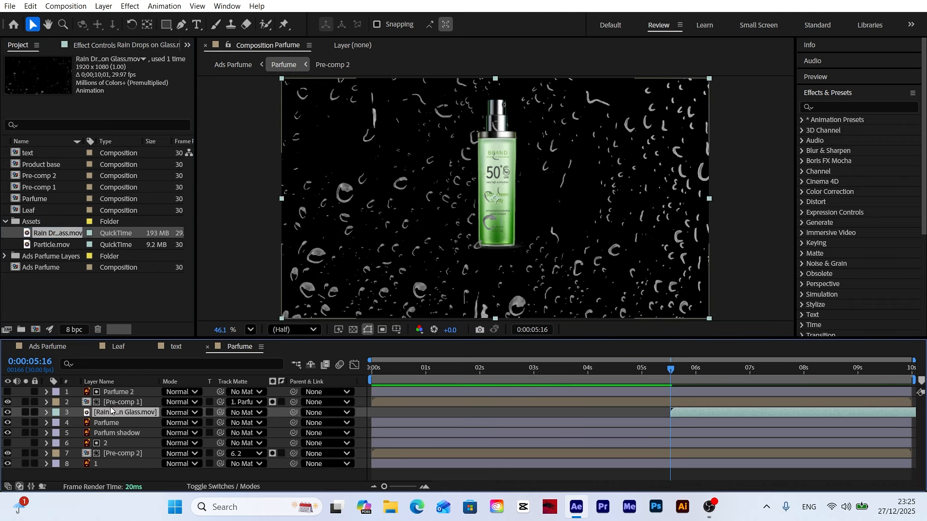
pyautogui.press('Home')
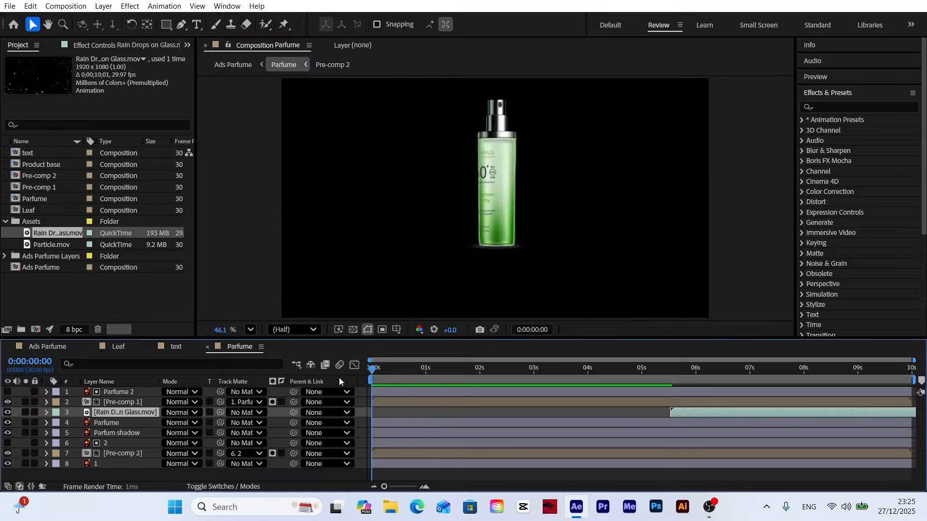
pyautogui.moveTo(695, 415); pyautogui.dragTo(398, 413)
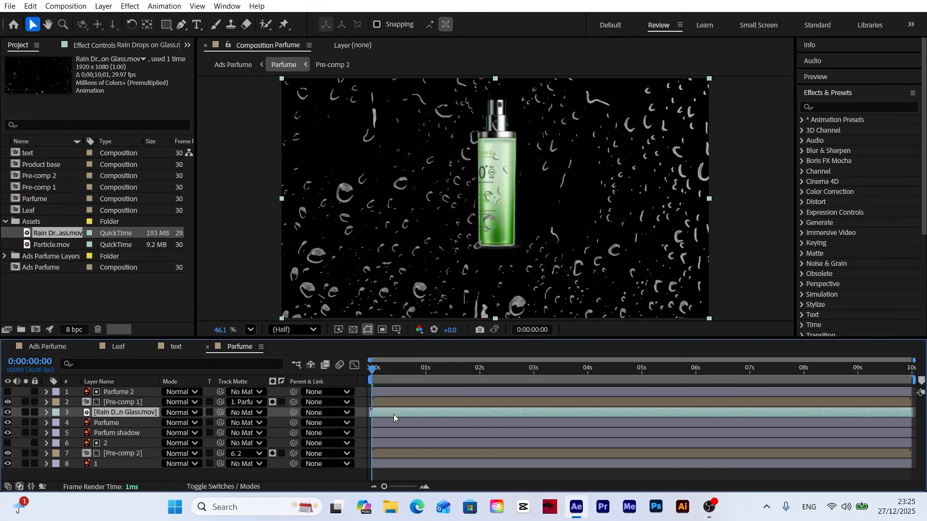
# Step: Scale the rain drops layer to 9.0, 44.5% and fit it over the bottle body
pyautogui.press('s')
pyautogui.moveTo(195, 424); pyautogui.dragTo(162, 424)
pyautogui.scroll(3, 478, 205)
pyautogui.moveTo(497, 201); pyautogui.dragTo(497, 193)
pyautogui.moveTo(502, 244); pyautogui.dragTo(503, 261)
# Step: Duplicate the rain drops layer twice and line the copies up side by side to the left of the bottle
pyautogui.moveTo(603, 188); pyautogui.dragTo(379, 222)
pyautogui.click(115, 412)
pyautogui.hotkey('ctrl', 'd')
pyautogui.scroll(1, 515, 163)
pyautogui.click(123, 413)
pyautogui.hotkey('ctrl', 'd')
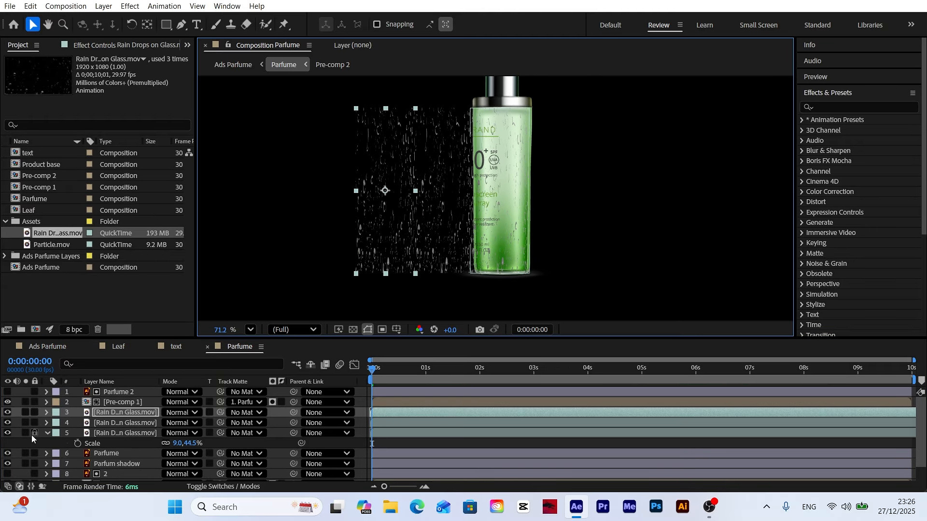
# Step: Collapse the original rain drops layer and parent both copies to it
pyautogui.click(47, 433)
pyautogui.keyDown('shift'); pyautogui.click(129, 423); pyautogui.keyUp('shift')
pyautogui.click(130, 435)
pyautogui.moveTo(294, 422); pyautogui.dragTo(365, 445)
# Step: Keyframe the original rain layer's position at 0 s and 4 s so the drops slide rightward, with Easy Ease applied
pyautogui.press('p')
pyautogui.click(78, 443)
pyautogui.click(588, 370)
pyautogui.rightClick(372, 444)
pyautogui.click(579, 375)
# Step: Extend the ease into the last rain position keyframe in the speed graph and preview the motion from the start
pyautogui.click(354, 365)
pyautogui.moveTo(552, 457); pyautogui.dragTo(512, 457)
pyautogui.moveTo(588, 370); pyautogui.dragTo(294, 379)
pyautogui.press('space')
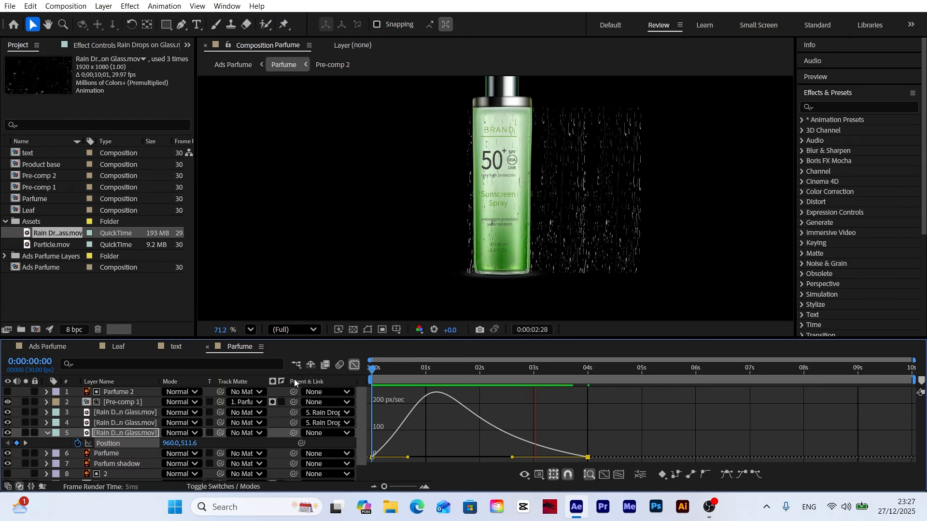
pyautogui.click(424, 370)
# Step: Close the graph view and pre-compose the three rain drops layers together
pyautogui.click(118, 412)
pyautogui.keyDown('shift'); pyautogui.click(111, 433); pyautogui.keyUp('shift')
pyautogui.click(354, 365)
pyautogui.click(103, 7)
pyautogui.click(121, 421)
pyautogui.click(520, 333)
# Step: Duplicate the Parfume bottle layer, place the copy above Pre-comp 3 and set it as the track matte for Pre-comp 3
pyautogui.click(107, 422)
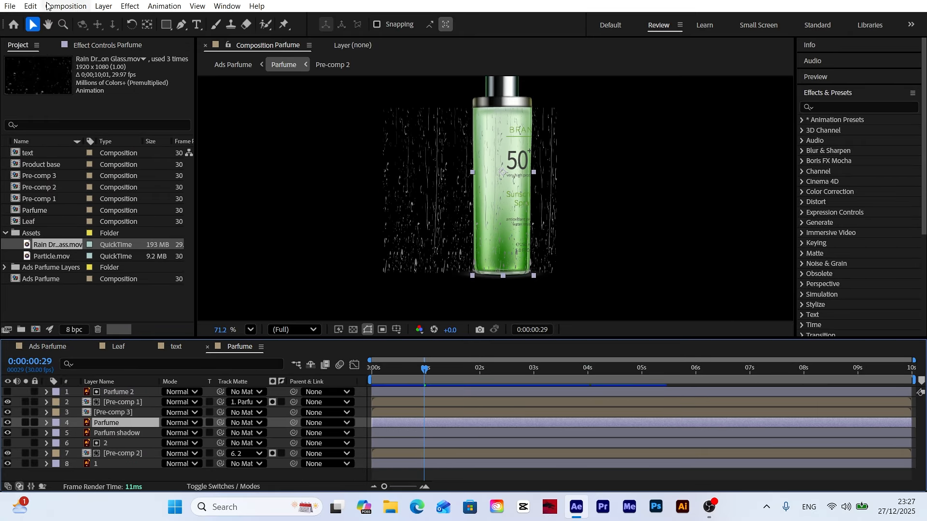
pyautogui.click(31, 6)
pyautogui.click(51, 140)
pyautogui.moveTo(118, 413); pyautogui.dragTo(124, 425)
pyautogui.moveTo(220, 423); pyautogui.dragTo(126, 413)
# Step: Go to 0:00:04:06 and parent the nozzle Pre-comp 2 to the spray cap layer 1
pyautogui.moveTo(424, 370); pyautogui.dragTo(590, 375)
pyautogui.press('space')
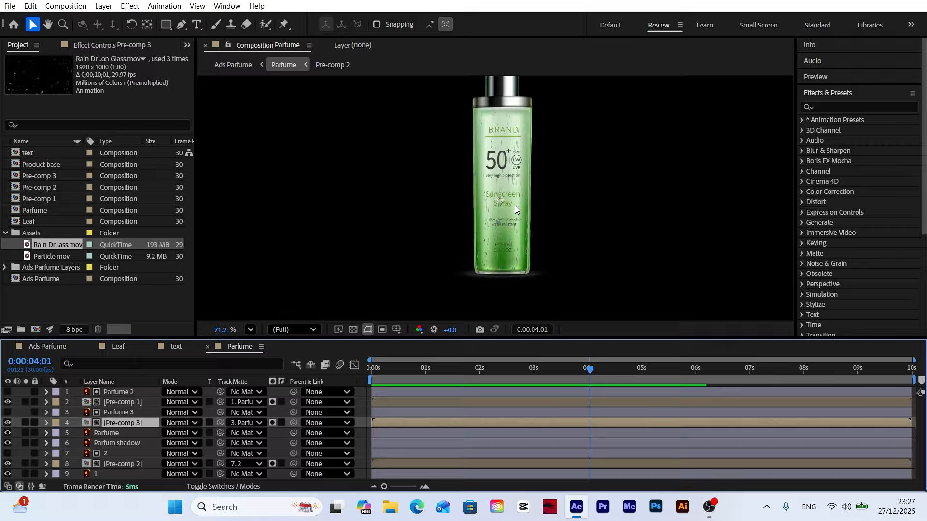
pyautogui.moveTo(516, 158); pyautogui.dragTo(511, 200)
pyautogui.moveTo(587, 374)
pyautogui.mouseDown()
pyautogui.moveTo(531, 375)
pyautogui.moveTo(598, 372)
pyautogui.mouseUp()
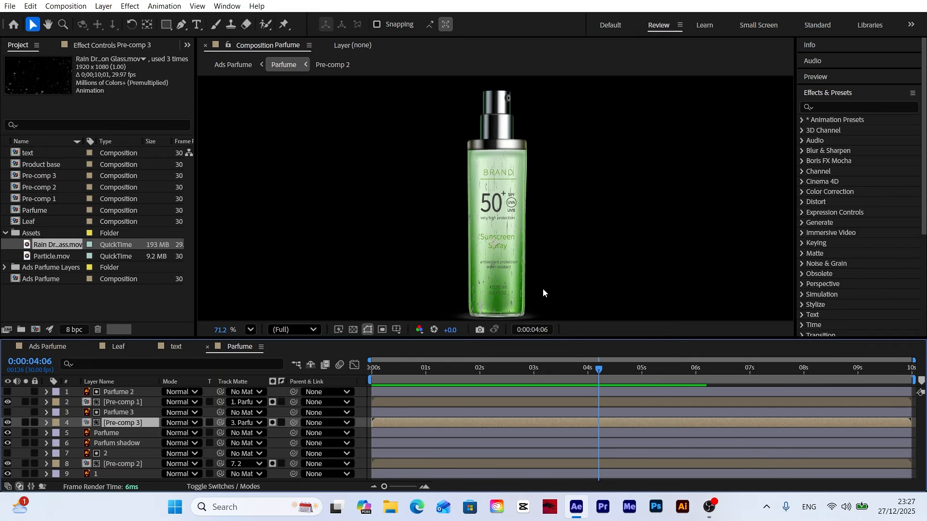
pyautogui.scroll(3, 505, 101)
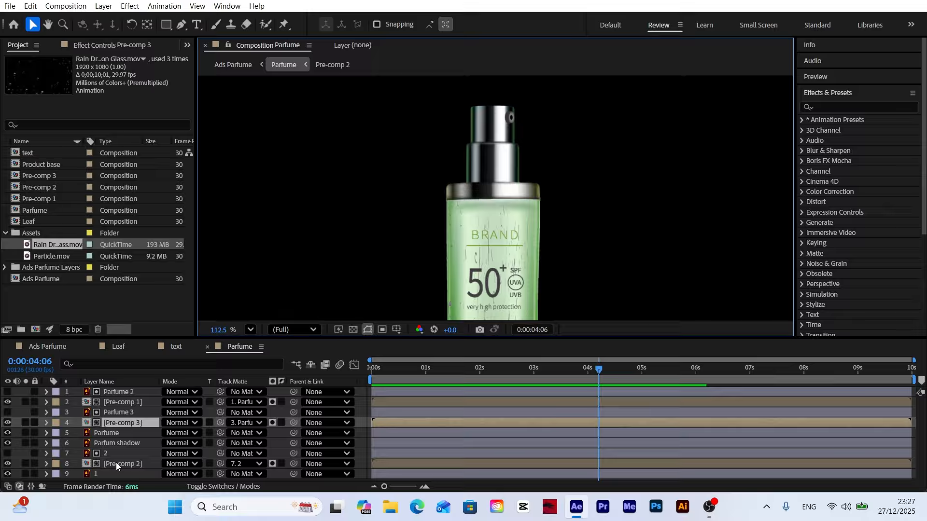
pyautogui.click(135, 463)
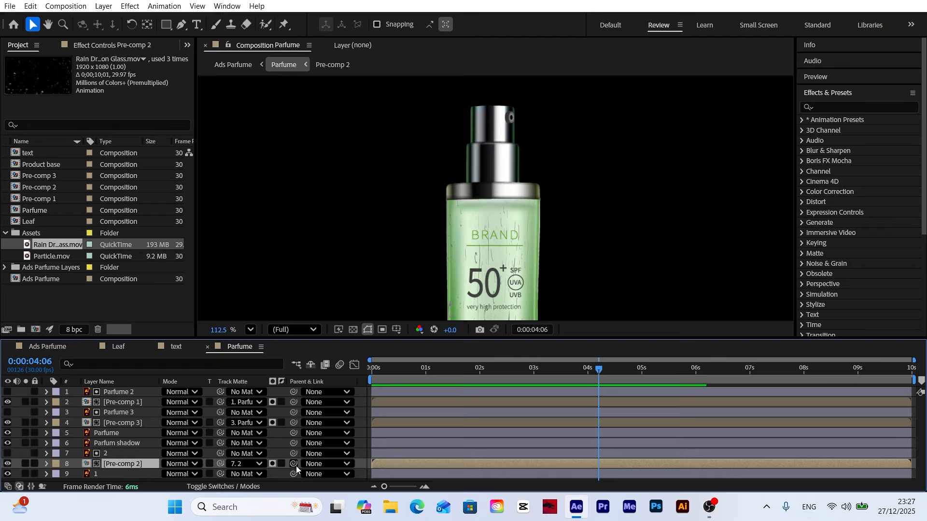
pyautogui.moveTo(296, 465); pyautogui.dragTo(101, 474)
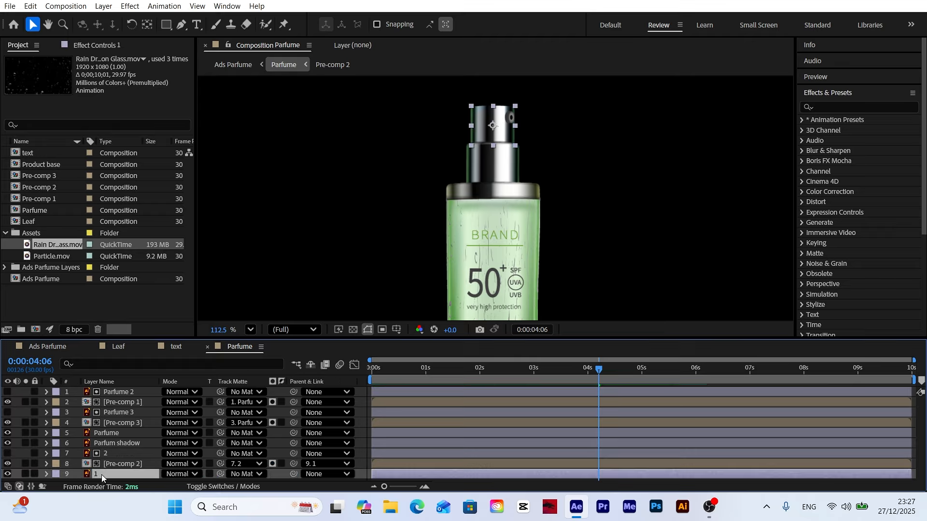
# Step: Add position keyframes to the spray cap layer 1 at 0:00:04:06, 0:00:04:21 and 0:00:05:06
pyautogui.press('p')
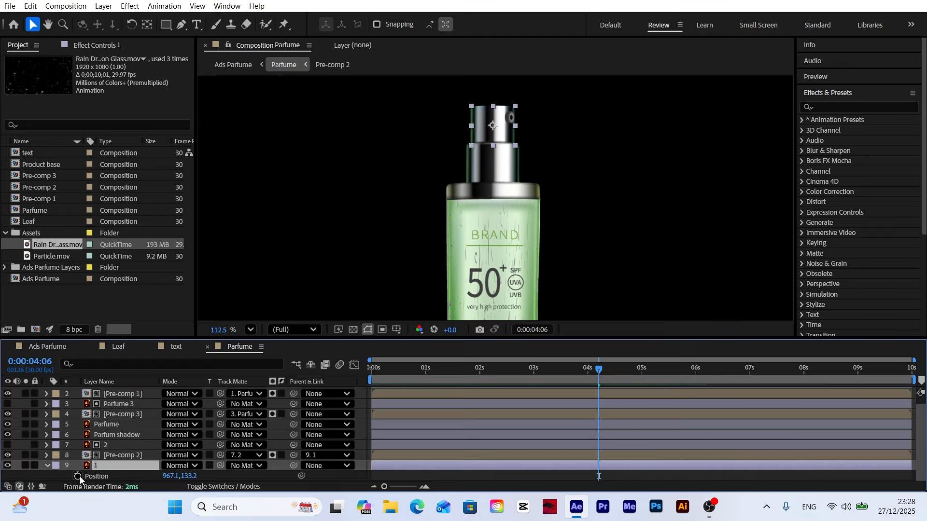
pyautogui.click(79, 477)
pyautogui.click(534, 328)
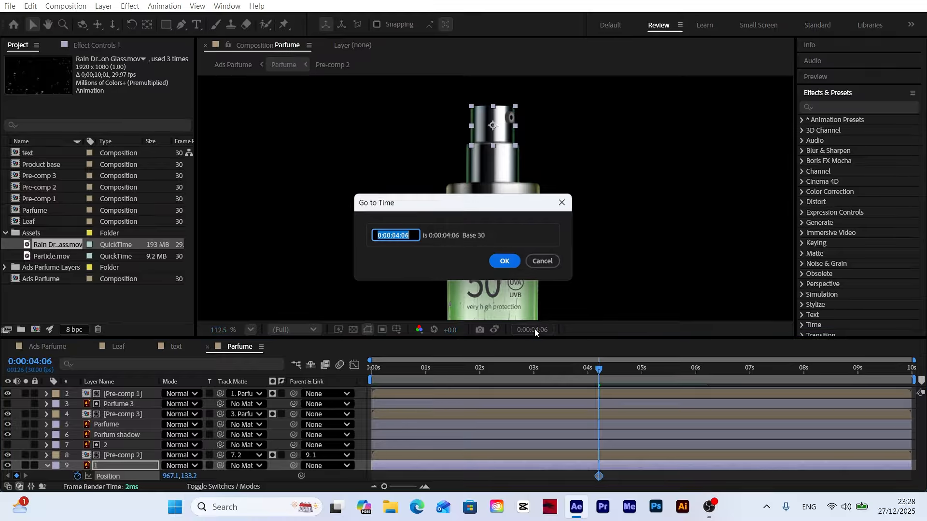
pyautogui.write('421')
pyautogui.click(505, 261)
pyautogui.click(17, 476)
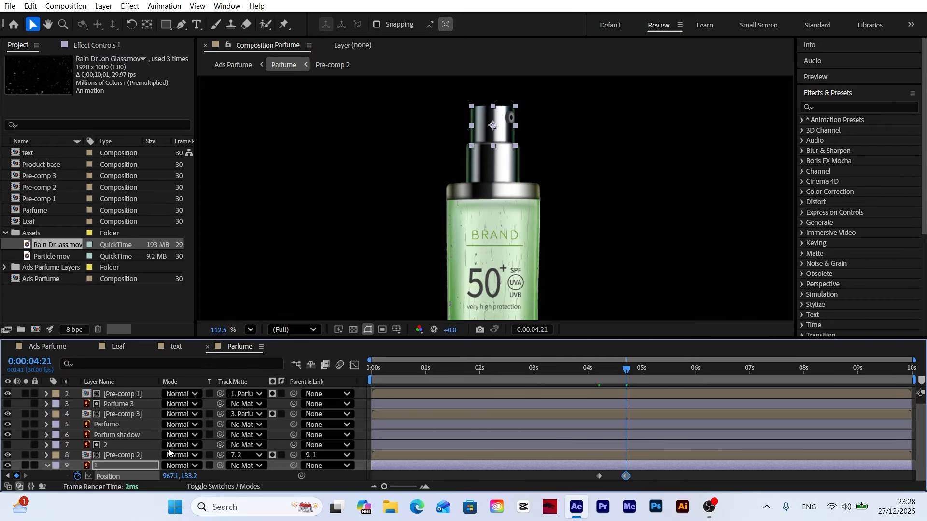
pyautogui.click(536, 330)
pyautogui.write('506')
pyautogui.press('Return')
pyautogui.click(17, 476)
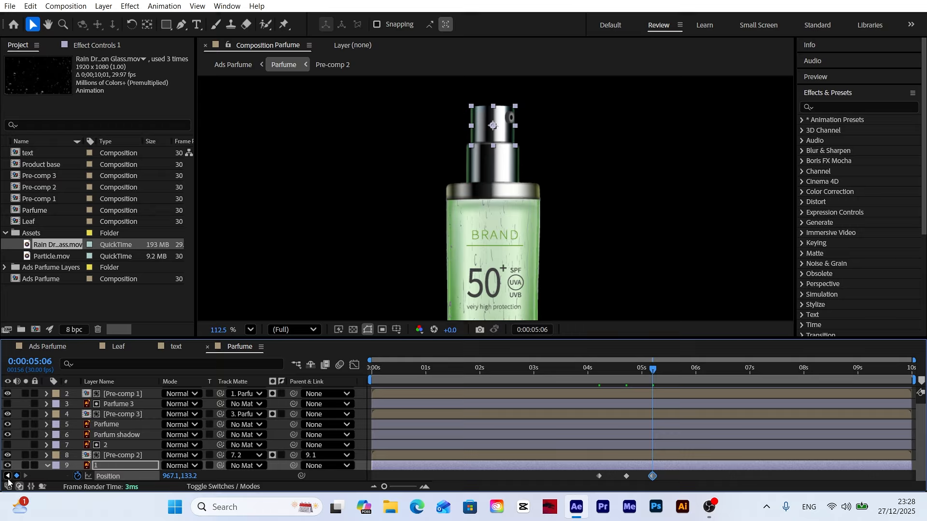
# Step: Press the cap down by setting its y position to 158.2 at 0:00:04:21, apply Easy Ease to all three keyframes and preview
pyautogui.click(7, 476)
pyautogui.moveTo(187, 476); pyautogui.dragTo(202, 480)
pyautogui.moveTo(659, 476); pyautogui.dragTo(595, 479)
pyautogui.rightClick(598, 476)
pyautogui.moveTo(628, 472)
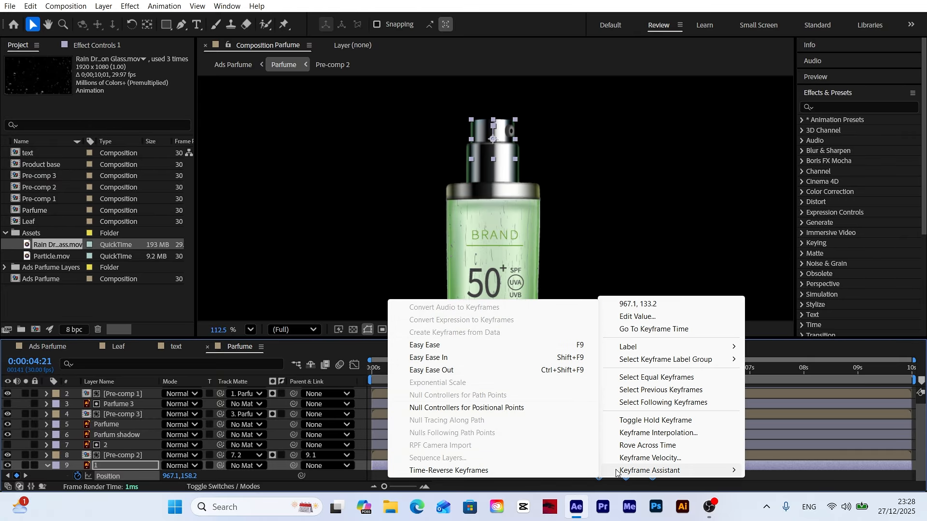
pyautogui.click(433, 345)
pyautogui.click(579, 379)
pyautogui.press('space')
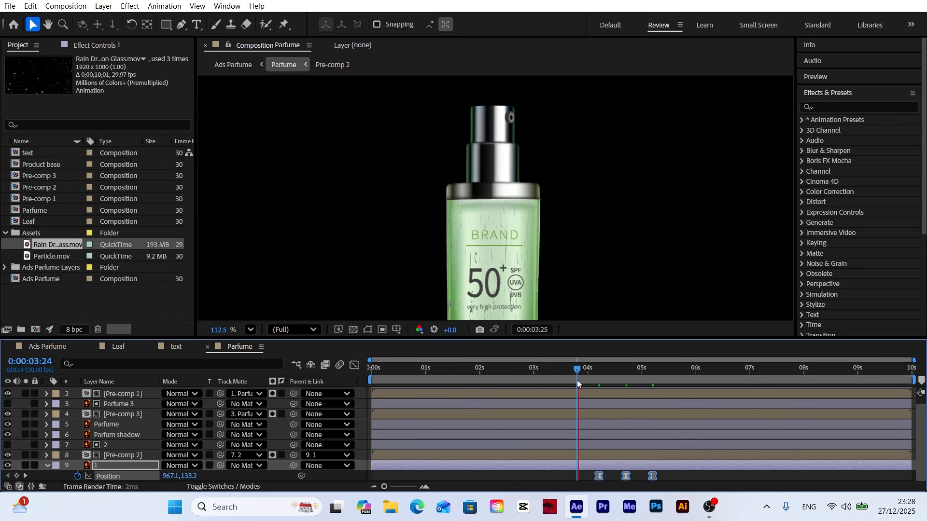
# Step: Add Particle.mov directly above Pre-comp 2 and shift it to start at about 4 s
pyautogui.moveTo(577, 381); pyautogui.dragTo(611, 383)
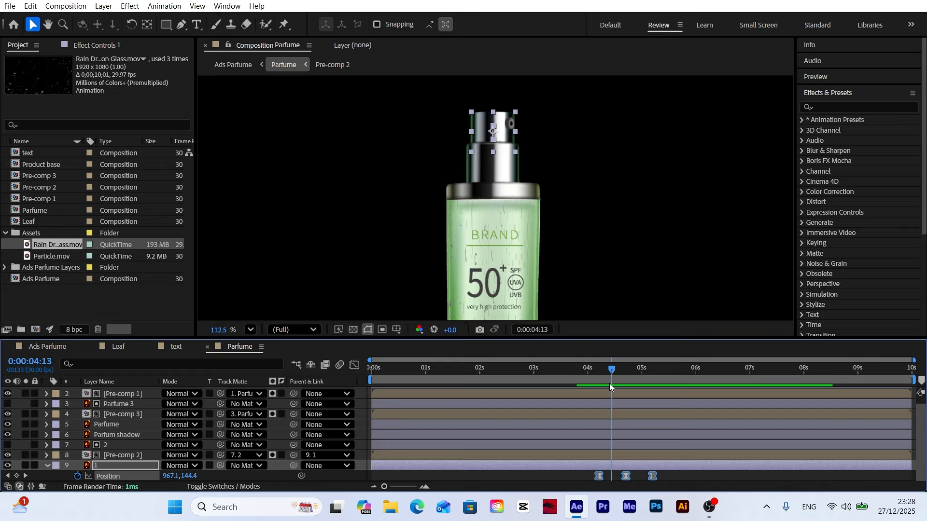
pyautogui.moveTo(47, 257); pyautogui.dragTo(111, 452)
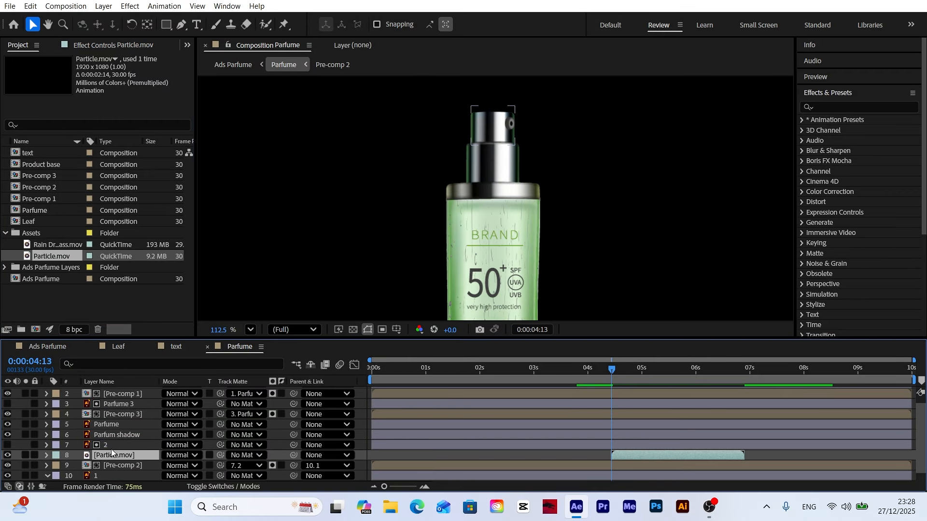
pyautogui.moveTo(644, 455); pyautogui.dragTo(616, 448)
# Step: Move the particle spray so that its origin sits on the nozzle opening
pyautogui.moveTo(570, 300); pyautogui.dragTo(567, 217)
pyautogui.moveTo(555, 263); pyautogui.dragTo(650, 113)
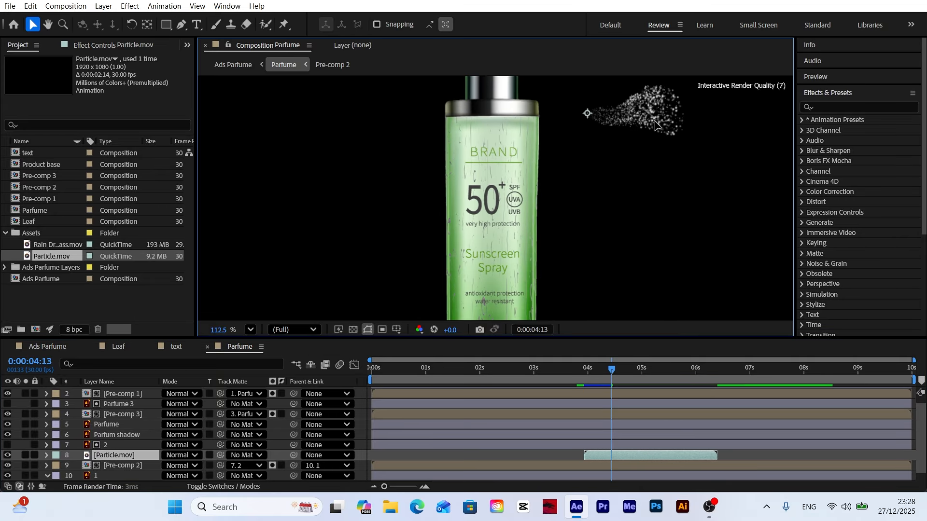
pyautogui.moveTo(587, 142)
pyautogui.mouseDown()
pyautogui.moveTo(502, 241)
pyautogui.moveTo(435, 148)
pyautogui.mouseUp()
pyautogui.press('v')
pyautogui.scroll(3, 438, 146)
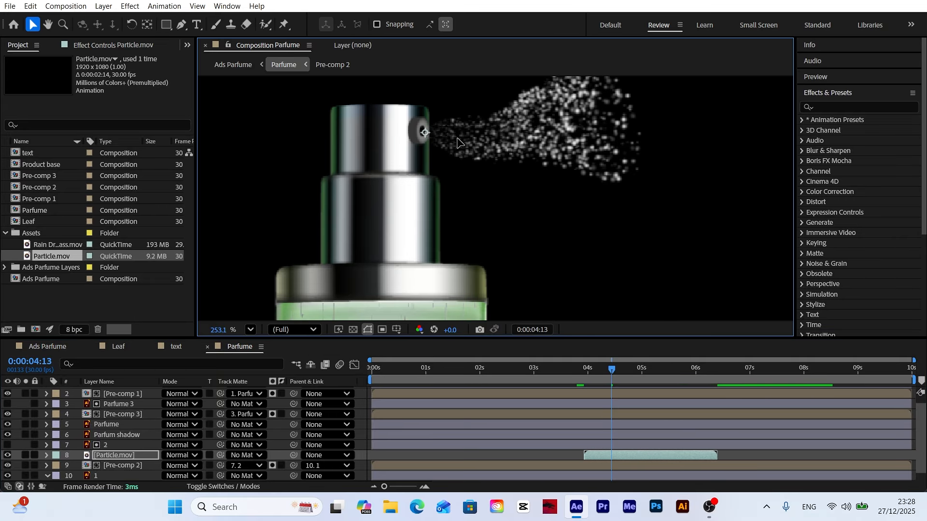
# Step: Shift Particle.mov to start at about 0:00:04:13 and parent it to the spray cap layer 1
pyautogui.click(251, 330)
pyautogui.click(276, 104)
pyautogui.scroll(-1, 612, 470)
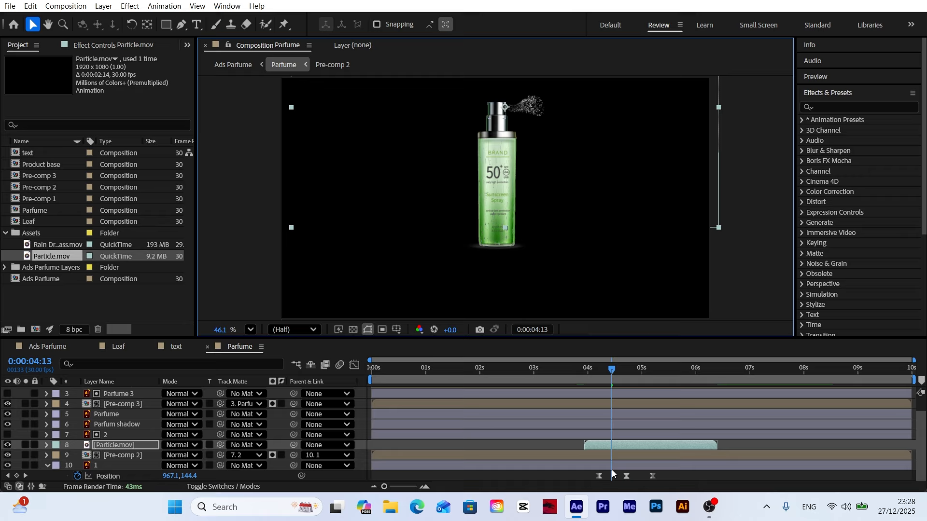
pyautogui.moveTo(619, 447); pyautogui.dragTo(648, 454)
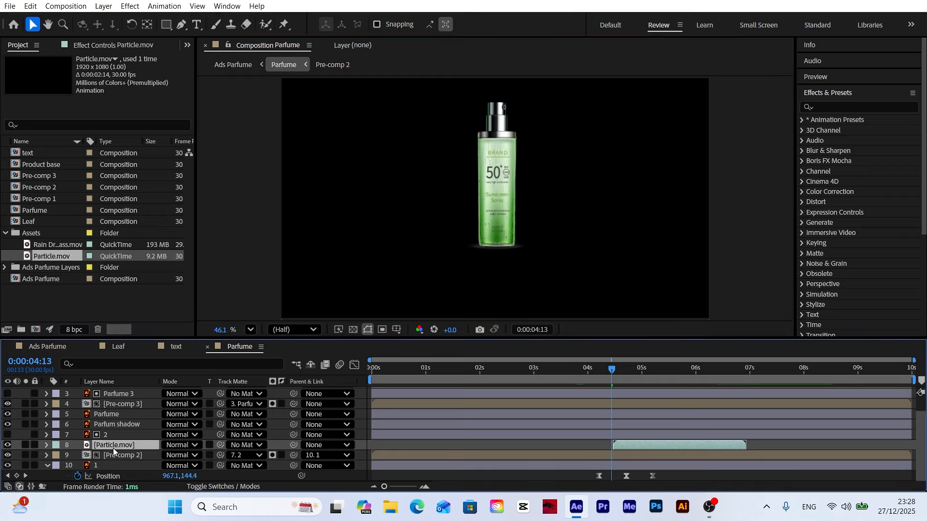
pyautogui.moveTo(293, 445); pyautogui.dragTo(106, 466)
# Step: Preview the bottle rotation and spray animation from 0:00:02:14
pyautogui.moveTo(611, 373); pyautogui.dragTo(505, 392)
pyautogui.press('space')
pyautogui.press('space')
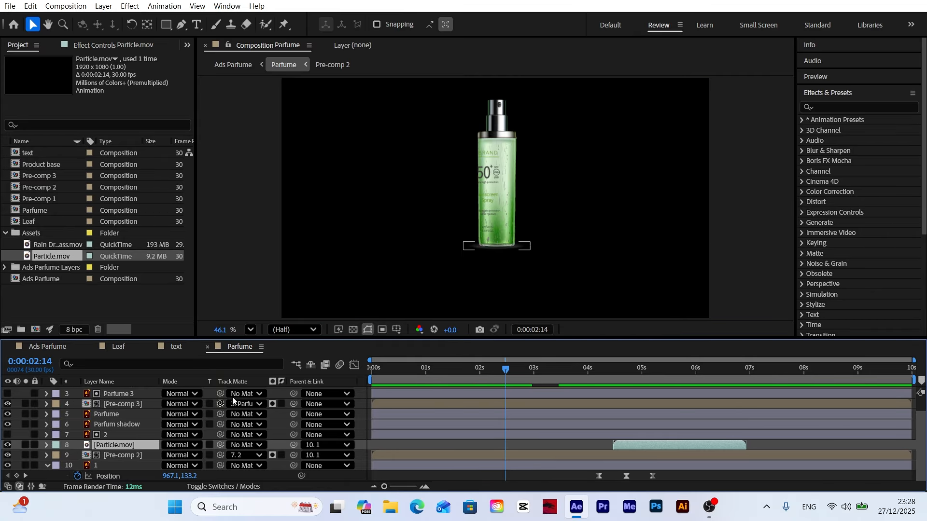
# Step: Cut the Parfum shadow layer out of the Parfume composition
pyautogui.scroll(5, 491, 257)
pyautogui.scroll(2, 154, 428)
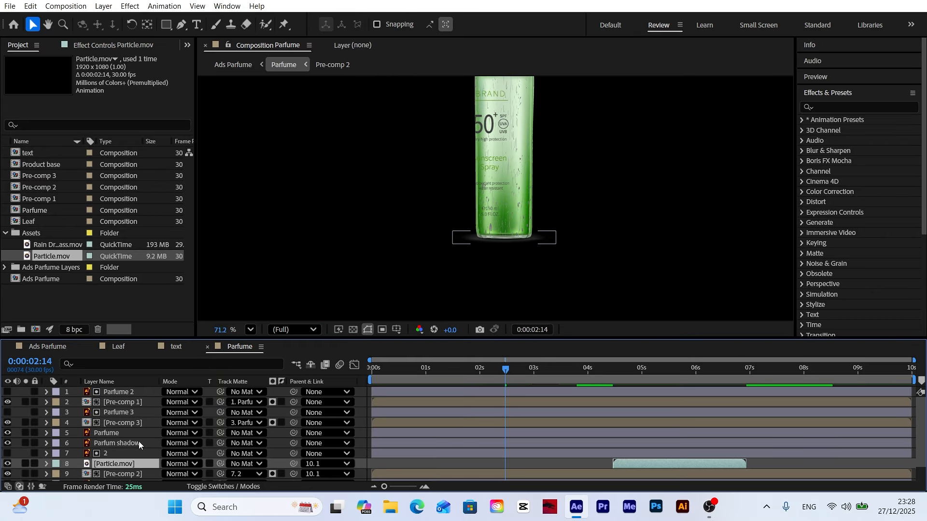
pyautogui.click(123, 449)
pyautogui.click(132, 443)
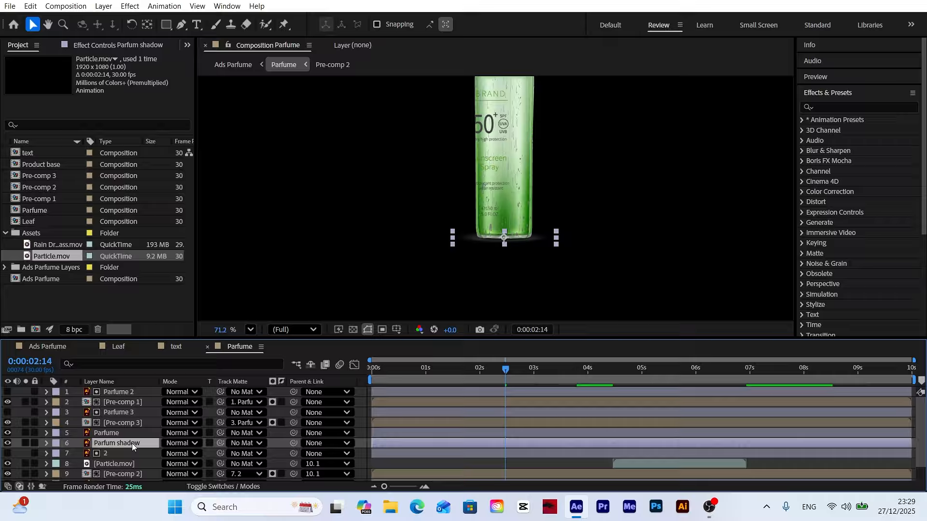
pyautogui.click(30, 6)
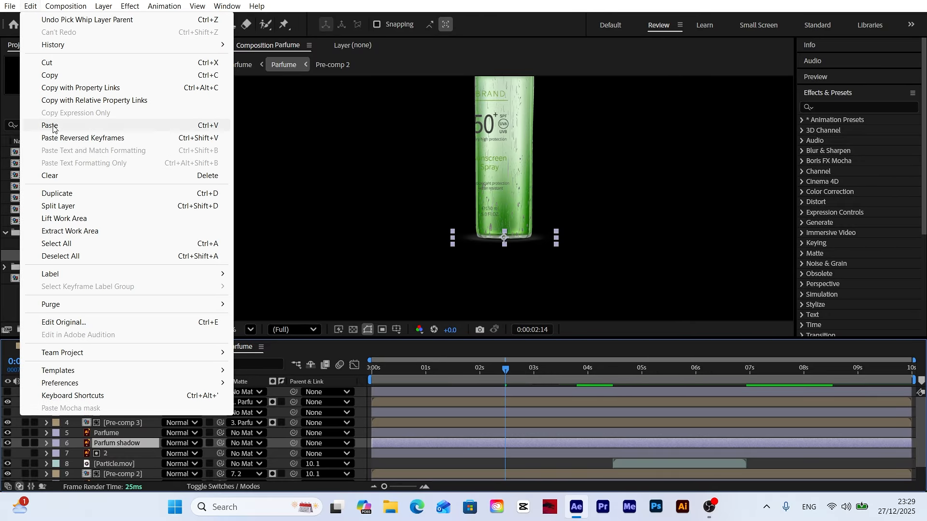
pyautogui.click(47, 63)
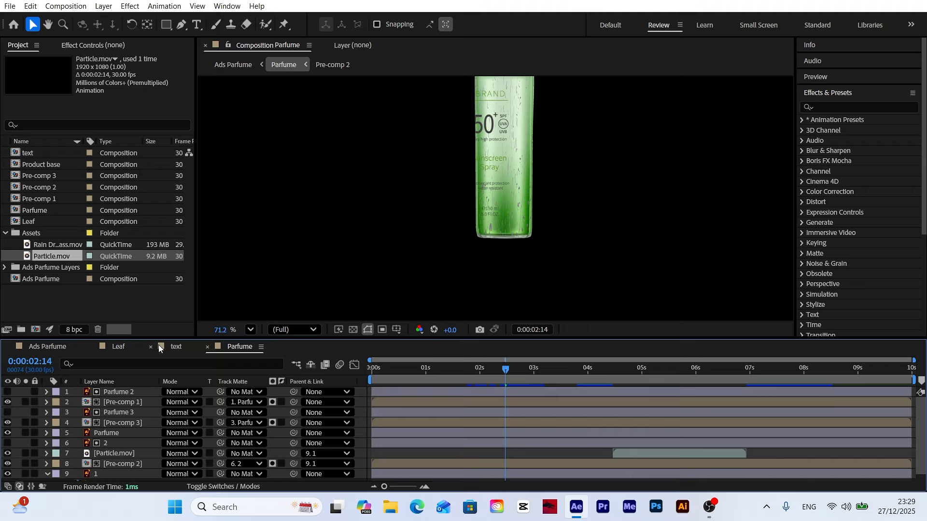
# Step: Paste the Parfum shadow layer into the Ads Parfume composition, place it below the Parfume layer and return to the start
pyautogui.click(64, 348)
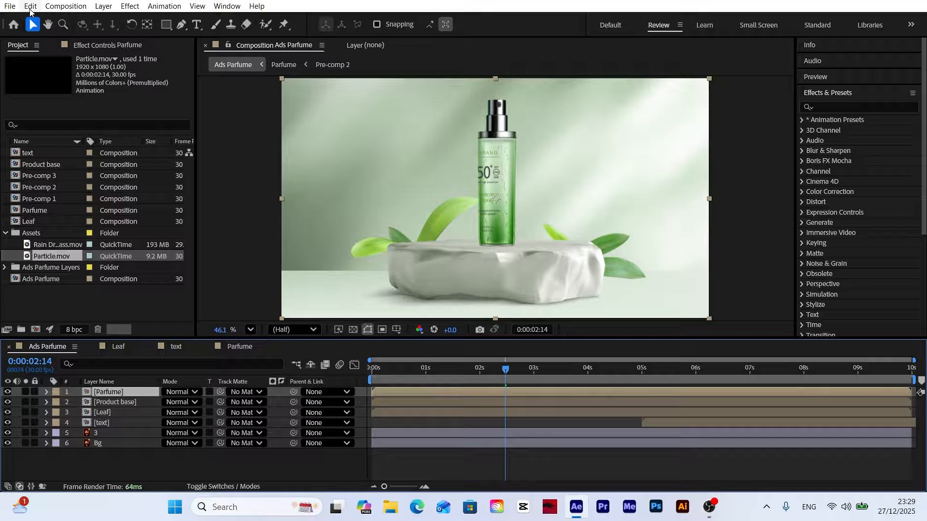
pyautogui.click(31, 6)
pyautogui.click(49, 125)
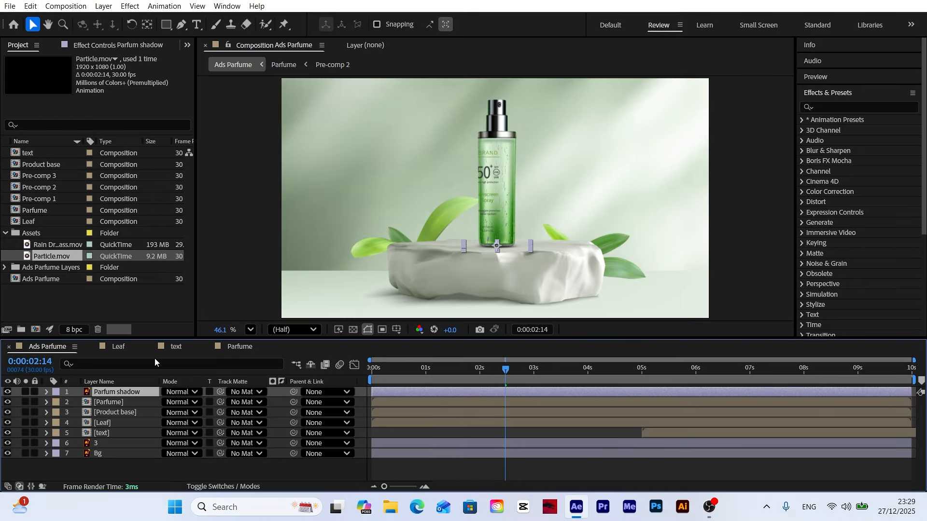
pyautogui.moveTo(112, 396); pyautogui.dragTo(112, 406)
pyautogui.click(260, 465)
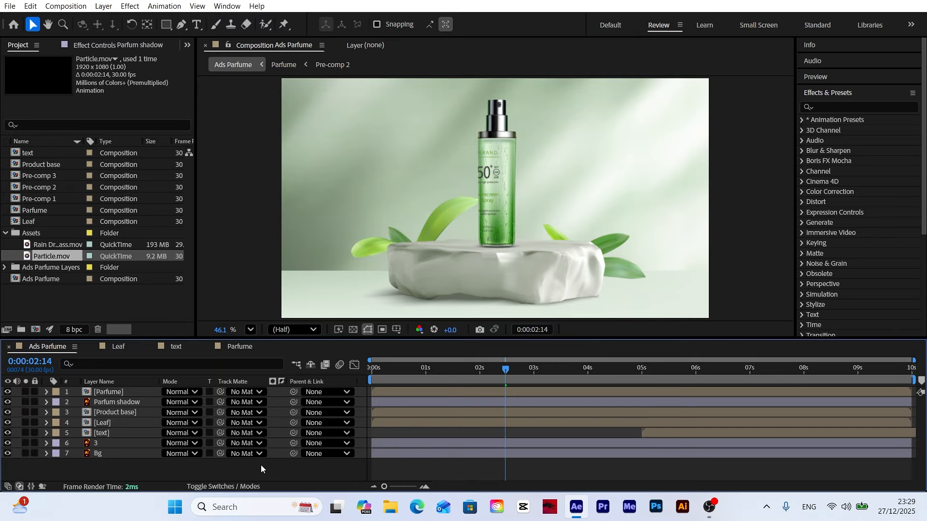
pyautogui.moveTo(516, 367); pyautogui.dragTo(297, 382)
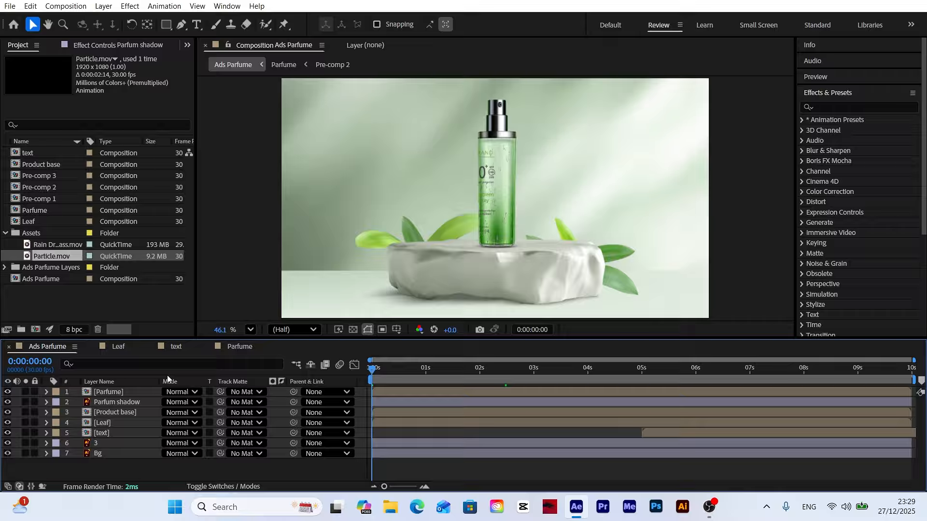
# Step: Move the Parfume layer's anchor point down to the base of the bottle, collapse the Assets folder and clear the layer selection
pyautogui.click(112, 392)
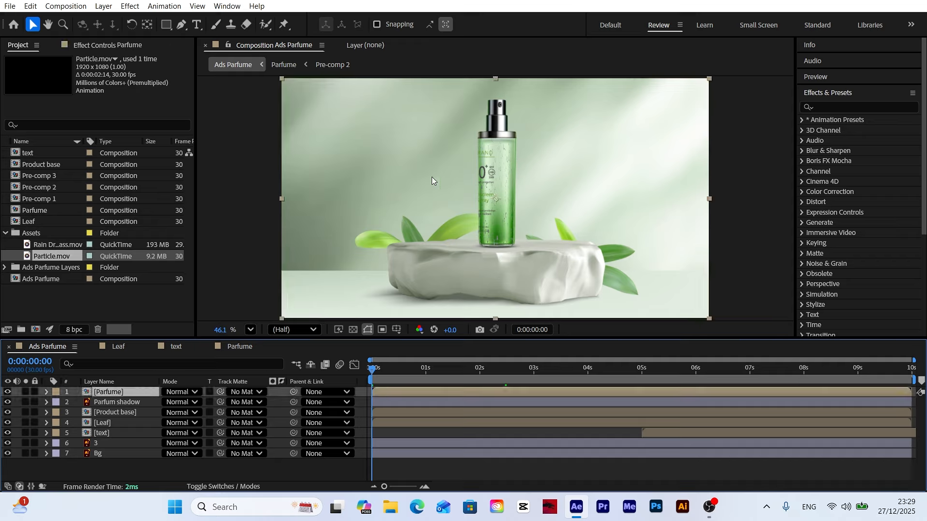
pyautogui.click(146, 24)
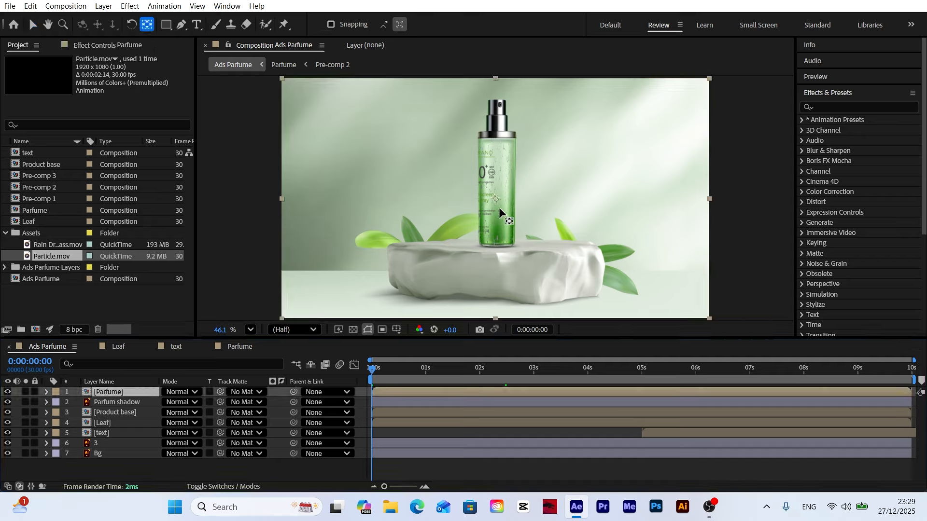
pyautogui.click(497, 202)
pyautogui.moveTo(497, 202); pyautogui.dragTo(496, 244)
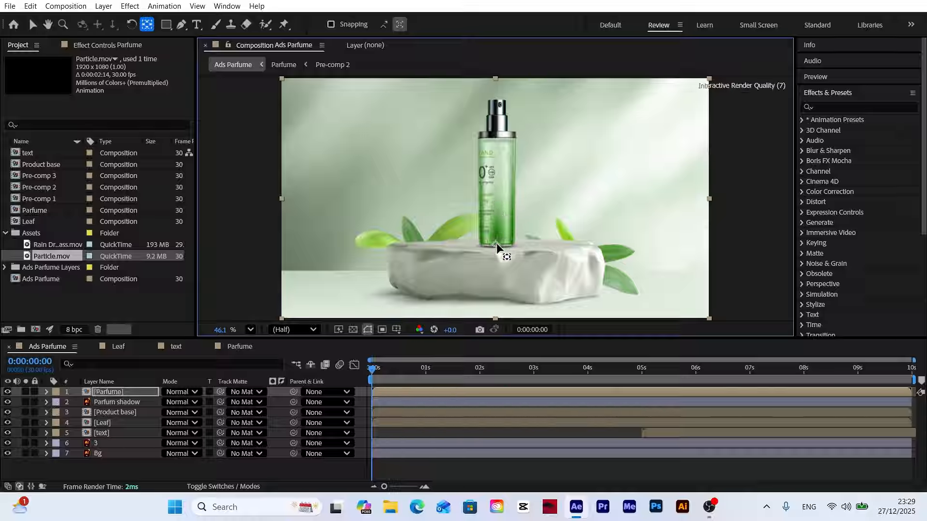
pyautogui.click(33, 25)
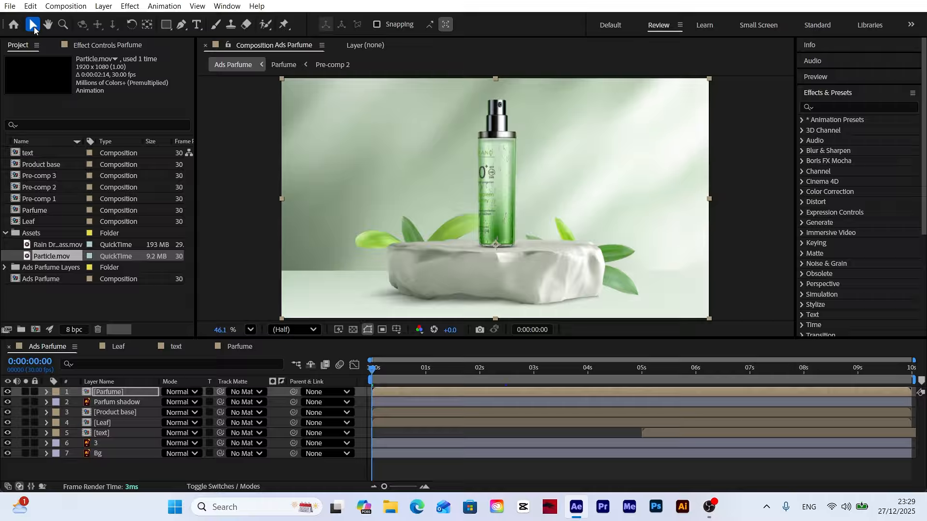
pyautogui.click(6, 233)
pyautogui.click(322, 464)
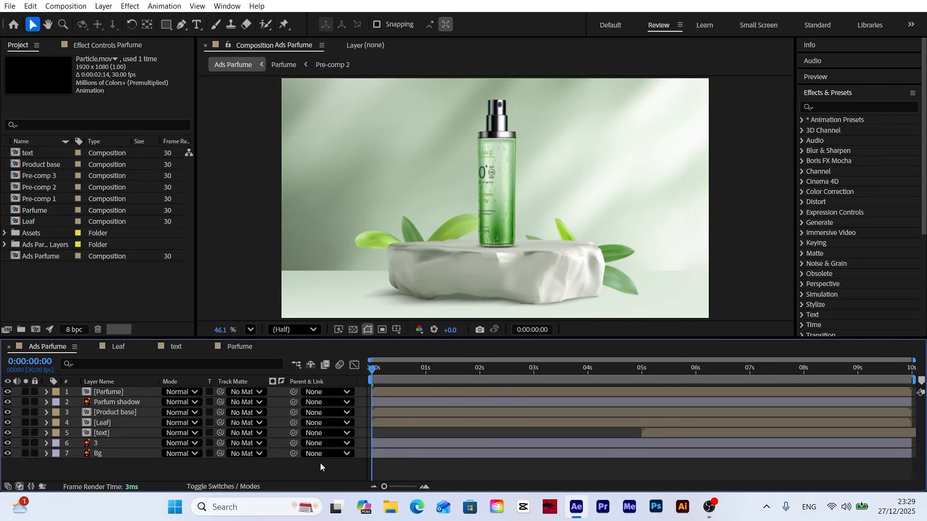
# Step: Convert every layer in the Ads Parfume composition except text into a 3D layer
pyautogui.click(107, 395)
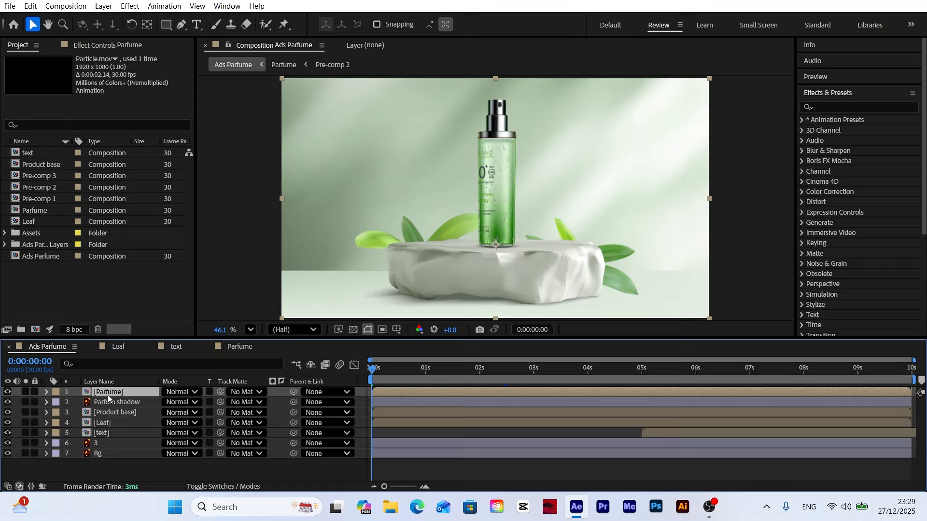
pyautogui.keyDown('shift'); pyautogui.click(114, 454); pyautogui.keyUp('shift')
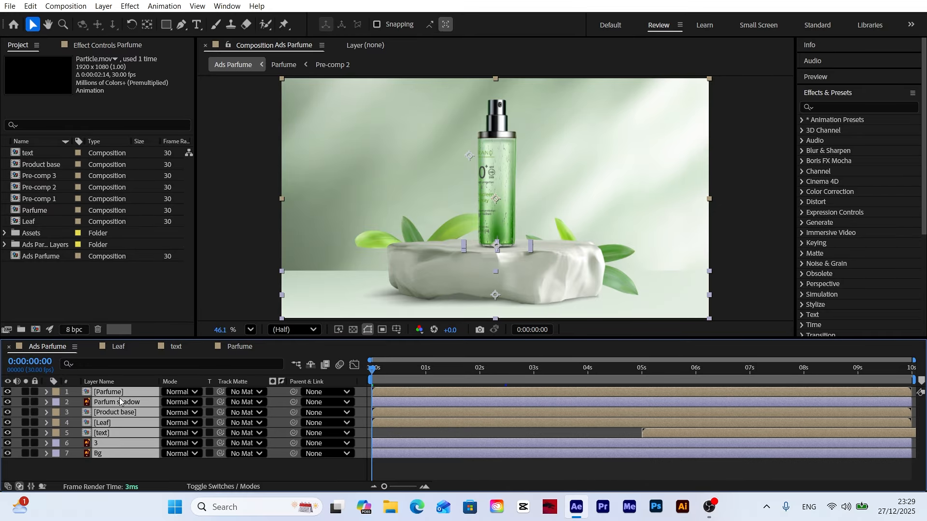
pyautogui.click(245, 488)
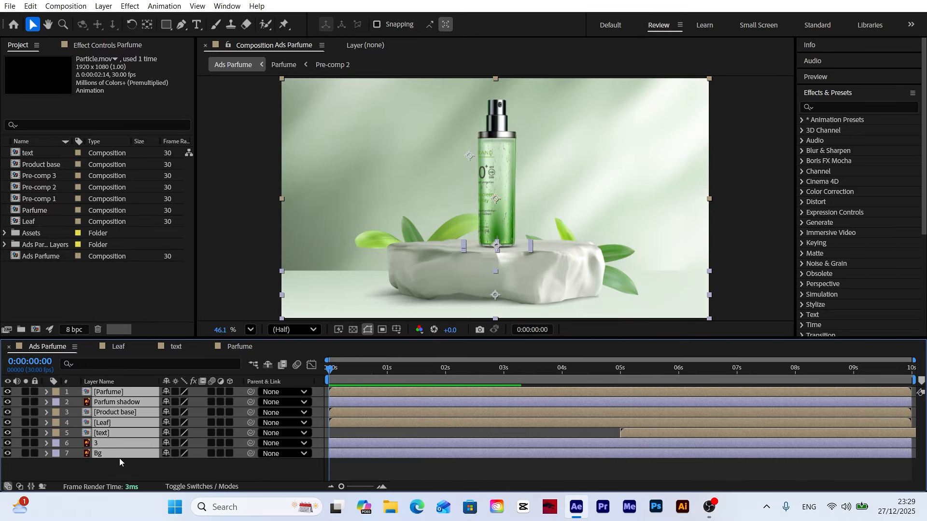
pyautogui.keyDown('ctrl'); pyautogui.click(103, 434); pyautogui.keyUp('ctrl')
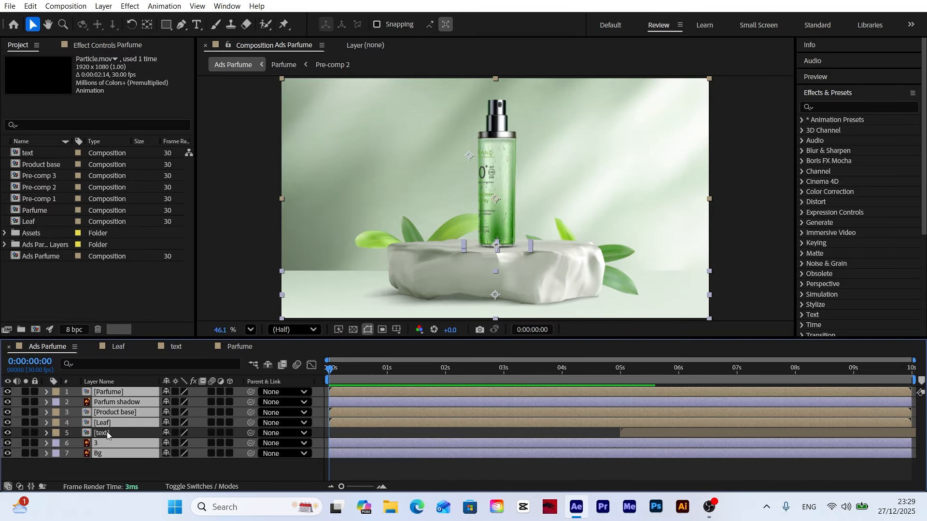
pyautogui.click(229, 392)
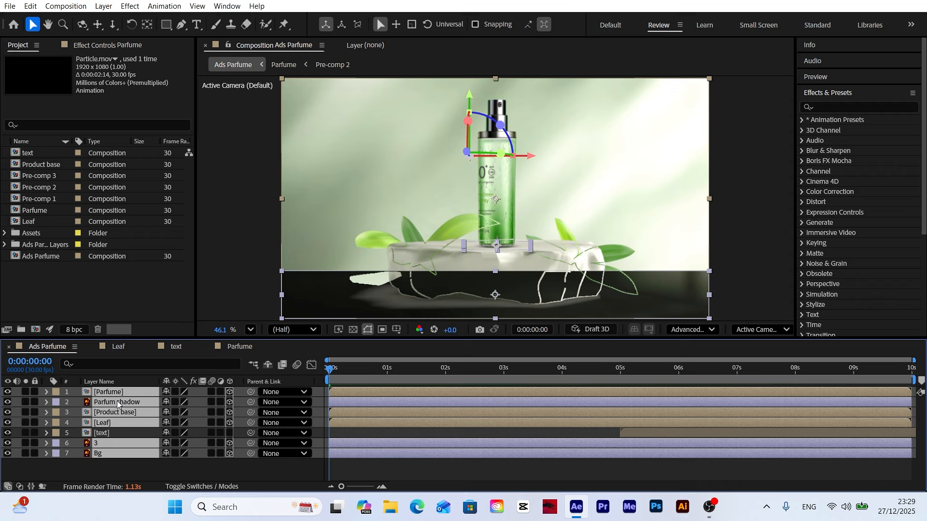
# Step: Push the Bg layer back to a Z position of 7150 and layer 3 to about 7110
pyautogui.press('p')
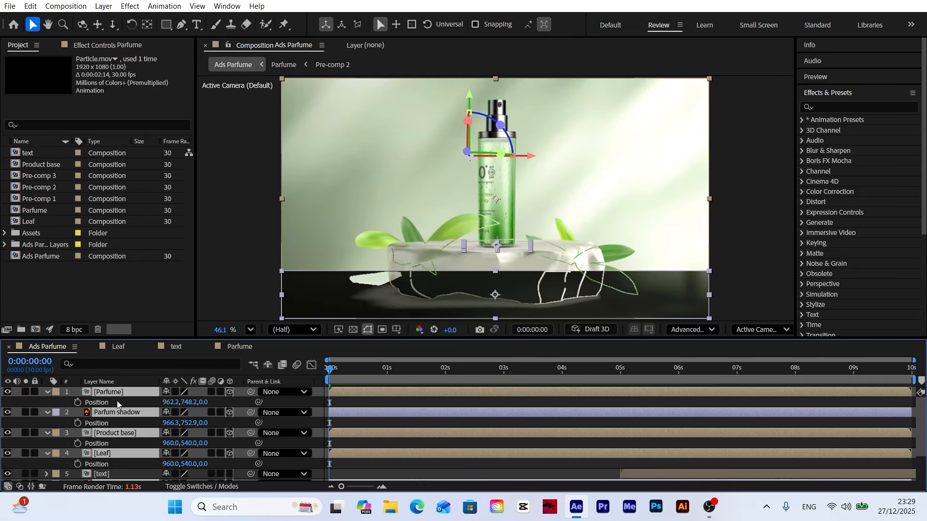
pyautogui.scroll(-2, 117, 402)
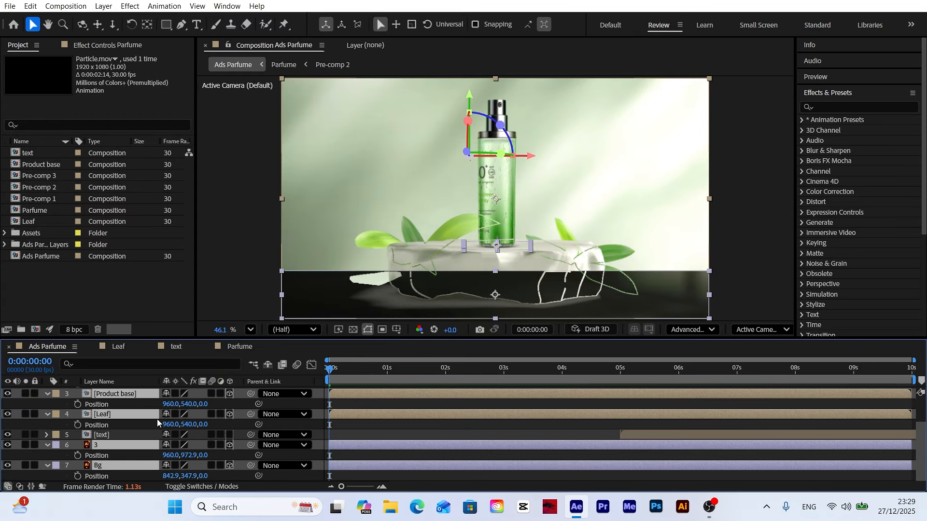
pyautogui.click(286, 477)
pyautogui.moveTo(204, 476); pyautogui.dragTo(637, 475)
pyautogui.click(115, 445)
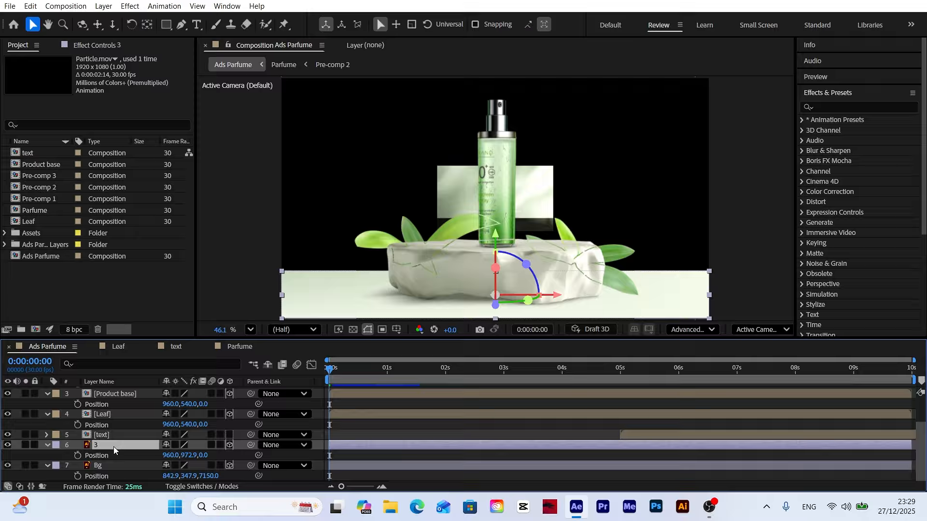
pyautogui.moveTo(204, 455); pyautogui.dragTo(640, 459)
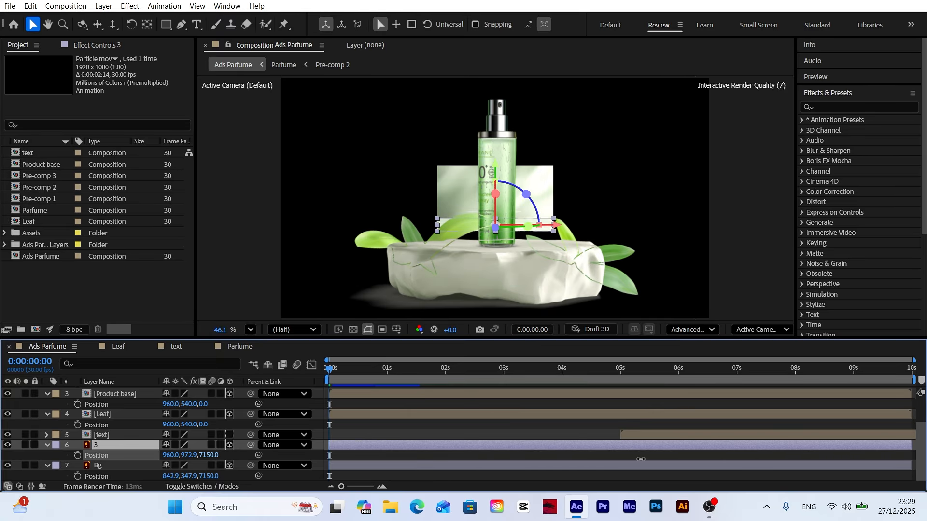
# Step: Push the Leaf layer back to a Z position of 3260 and the Product base layer to 2700
pyautogui.click(102, 414)
pyautogui.moveTo(204, 424); pyautogui.dragTo(402, 426)
pyautogui.scroll(3, 145, 424)
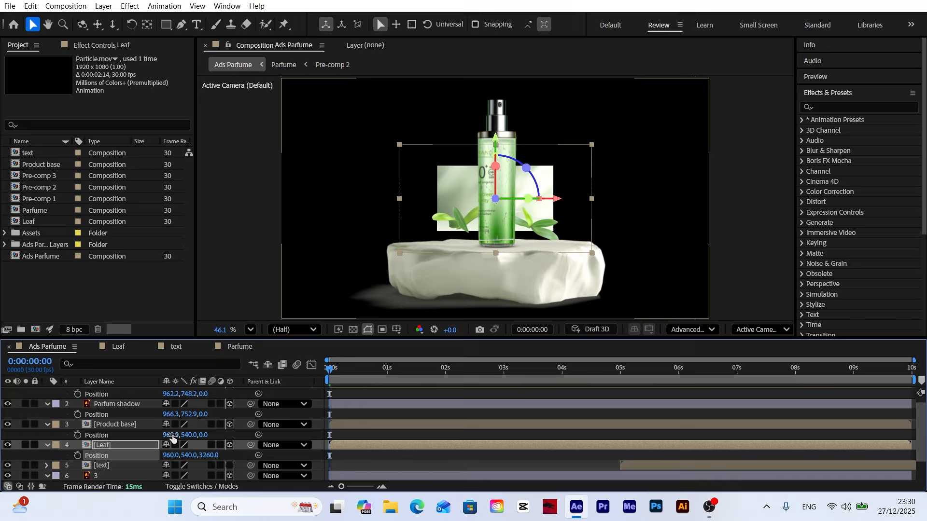
pyautogui.click(120, 425)
pyautogui.moveTo(204, 434); pyautogui.dragTo(375, 435)
# Step: Push the Parfum shadow layer back to a Z position of 3040 and the Parfume layer to 2010
pyautogui.click(127, 406)
pyautogui.moveTo(203, 415); pyautogui.dragTo(388, 416)
pyautogui.scroll(1, 126, 405)
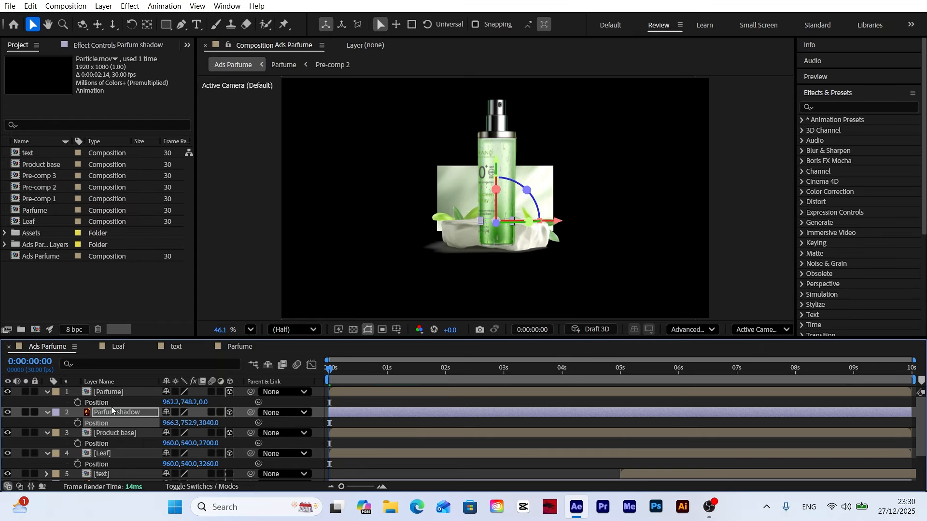
pyautogui.click(108, 392)
pyautogui.moveTo(204, 402); pyautogui.dragTo(357, 404)
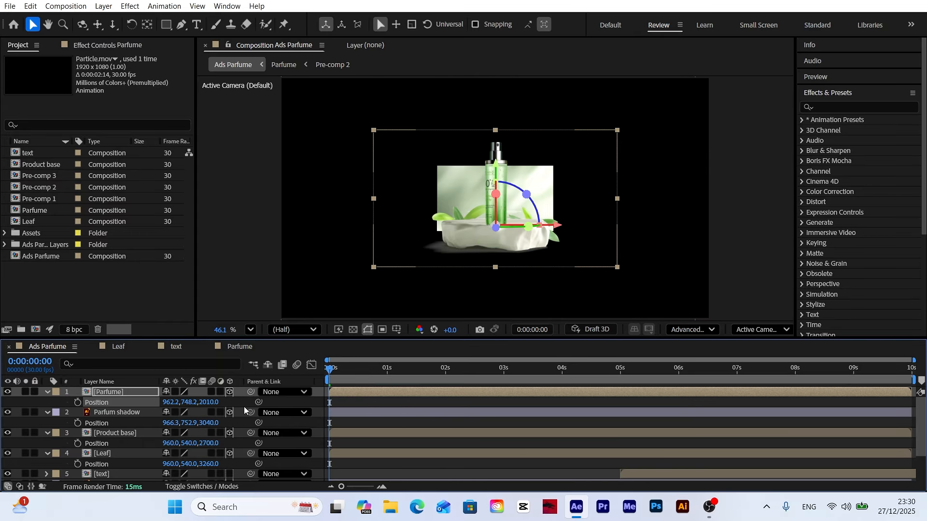
# Step: Set the Z position of both the Parfume and Parfum shadow layers to 2700
pyautogui.click(212, 402)
pyautogui.write('2700')
pyautogui.press('Return')
pyautogui.click(211, 423)
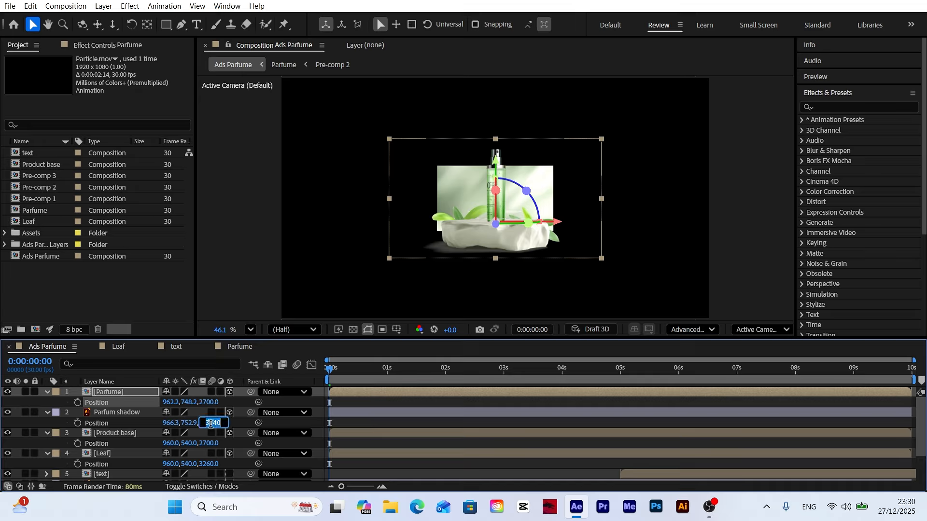
pyautogui.write('2700')
pyautogui.press('Return')
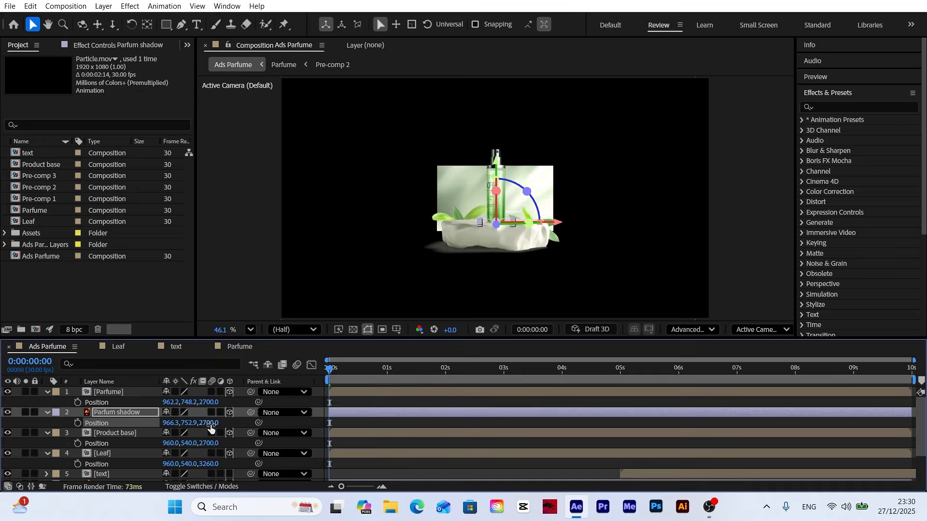
# Step: Scale the Bg layer up to about 525% and shift it so the backdrop fills the whole frame
pyautogui.click(120, 394)
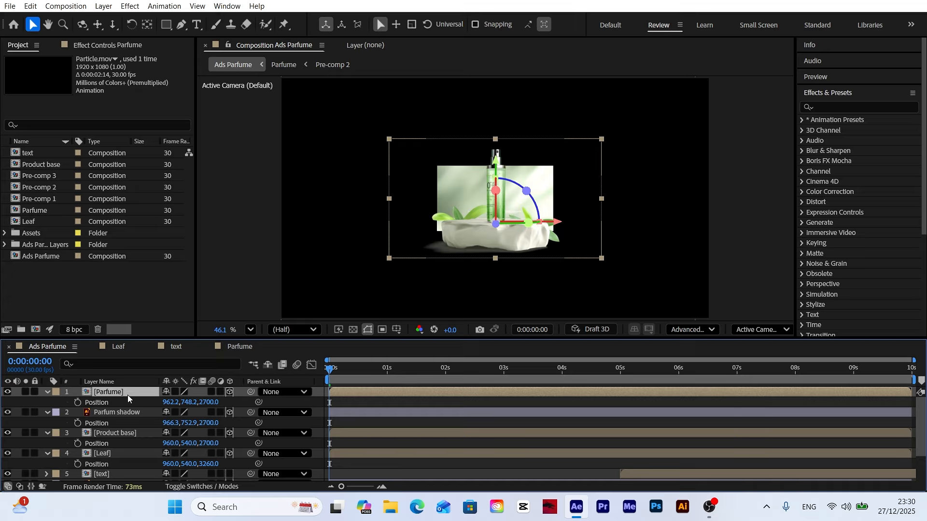
pyautogui.scroll(-2, 127, 395)
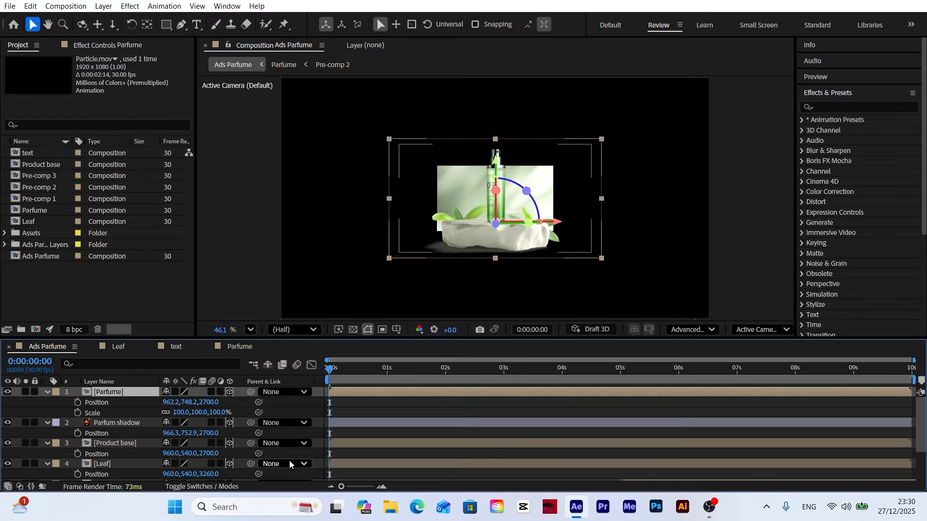
pyautogui.click(102, 467)
pyautogui.press('s')
pyautogui.moveTo(204, 477); pyautogui.dragTo(459, 472)
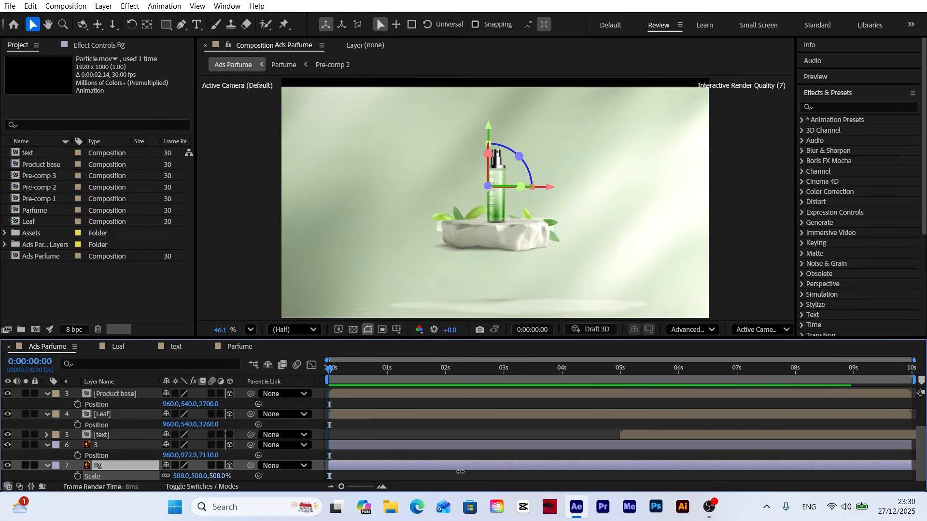
pyautogui.moveTo(617, 254); pyautogui.dragTo(590, 240)
# Step: Scale layer 3 up to about 629% and lower it so the floor spans the frame beneath the stone
pyautogui.click(102, 445)
pyautogui.press('s')
pyautogui.moveTo(182, 456); pyautogui.dragTo(437, 454)
pyautogui.moveTo(497, 183); pyautogui.dragTo(497, 203)
pyautogui.moveTo(500, 242); pyautogui.dragTo(500, 243)
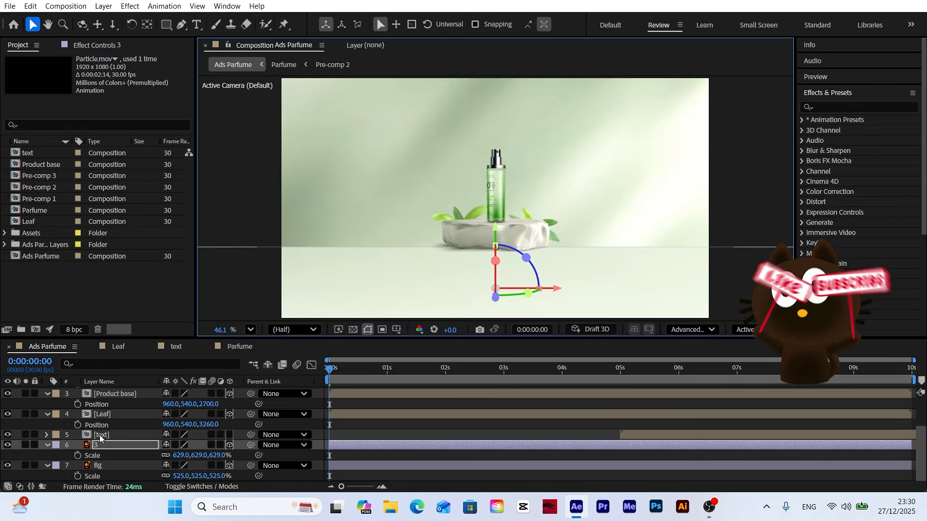
# Step: Scale the Leaf layer up to about 184% and the Product base layer to about 182%
pyautogui.click(102, 415)
pyautogui.press('s')
pyautogui.moveTo(194, 425); pyautogui.dragTo(277, 416)
pyautogui.click(114, 394)
pyautogui.scroll(1, 114, 397)
pyautogui.press('s')
# Step: Scale the Parfum shadow layer up to about 198% and lower it onto the top of the stone
pyautogui.click(117, 404)
pyautogui.press('s')
pyautogui.scroll(3, 496, 232)
pyautogui.moveTo(498, 160); pyautogui.dragTo(499, 181)
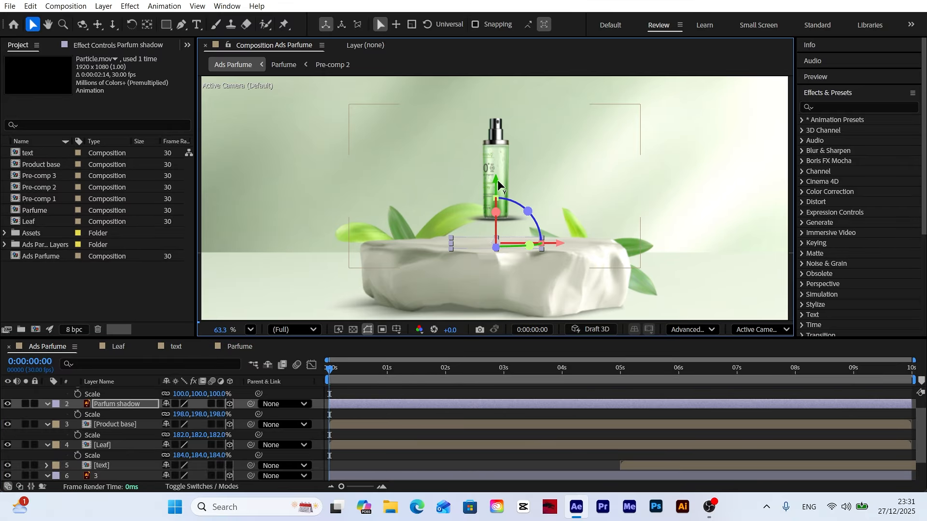
# Step: Scale the Parfume layer up to about 166% and lower the bottle onto the stone
pyautogui.scroll(1, 107, 424)
pyautogui.moveTo(216, 413); pyautogui.dragTo(248, 412)
pyautogui.click(103, 413)
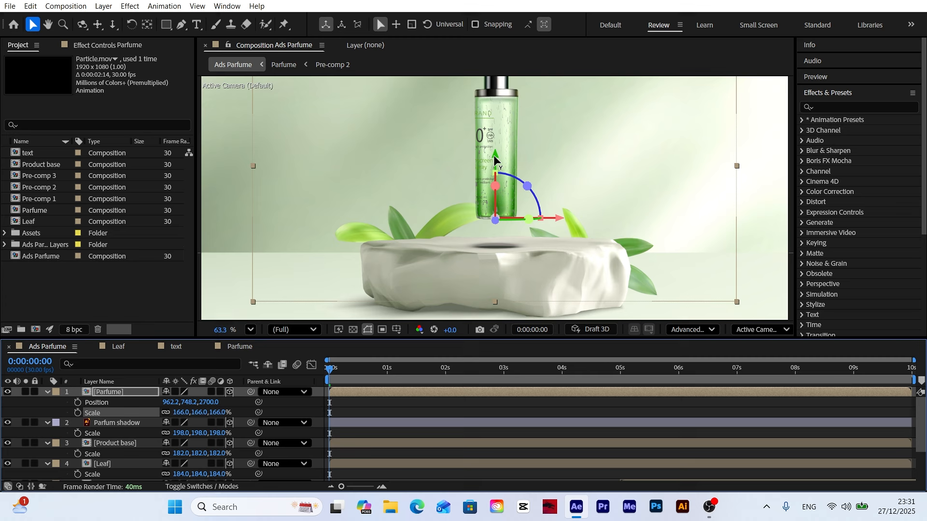
pyautogui.moveTo(493, 156); pyautogui.dragTo(496, 179)
# Step: Collapse the open properties of all layers and clear the selection
pyautogui.click(292, 407)
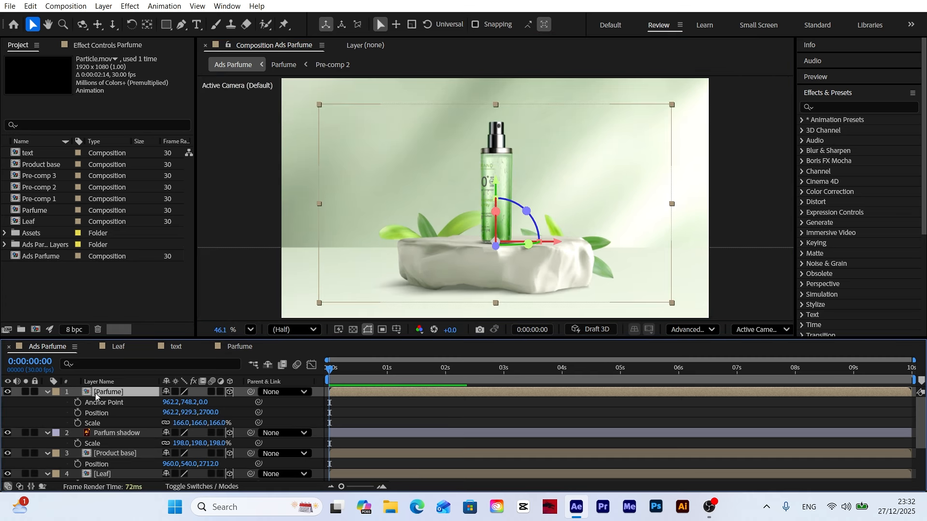
pyautogui.hotkey('ctrl', 'a')
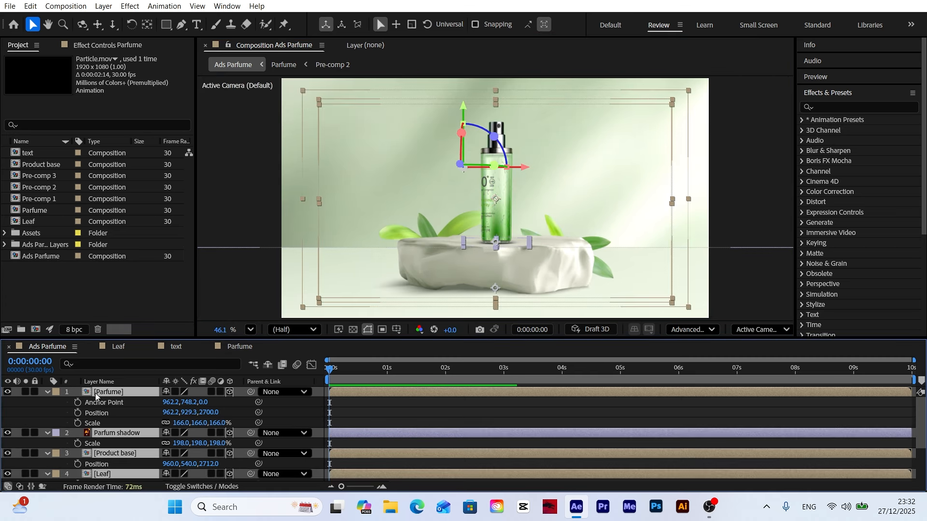
pyautogui.click(49, 392)
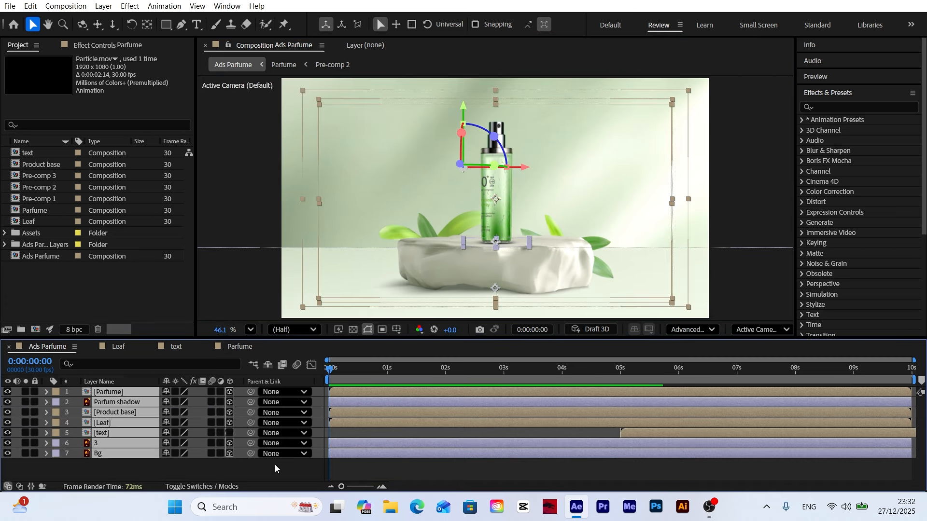
pyautogui.click(280, 467)
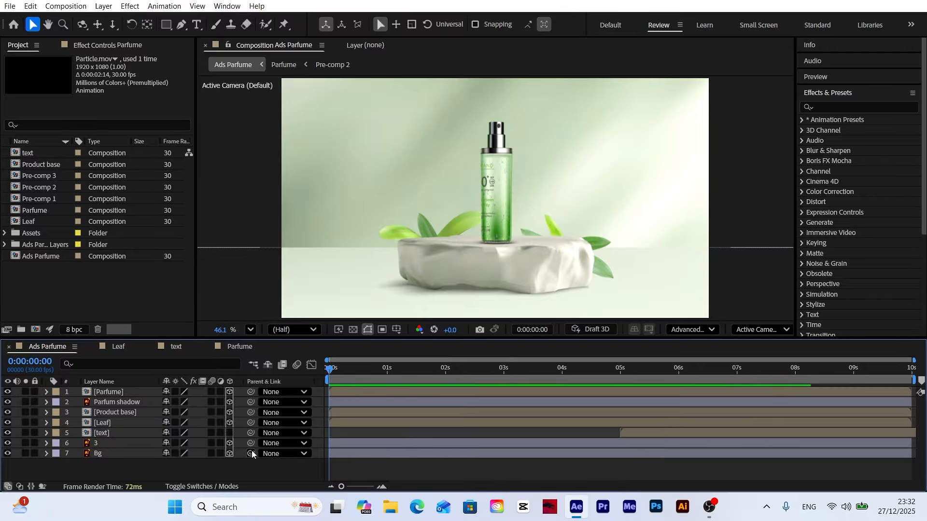
# Step: Add a two-node camera named Camera 1 with the 50mm preset to the Ads Parfume composition
pyautogui.click(105, 6)
pyautogui.moveTo(135, 27)
pyautogui.click(318, 57)
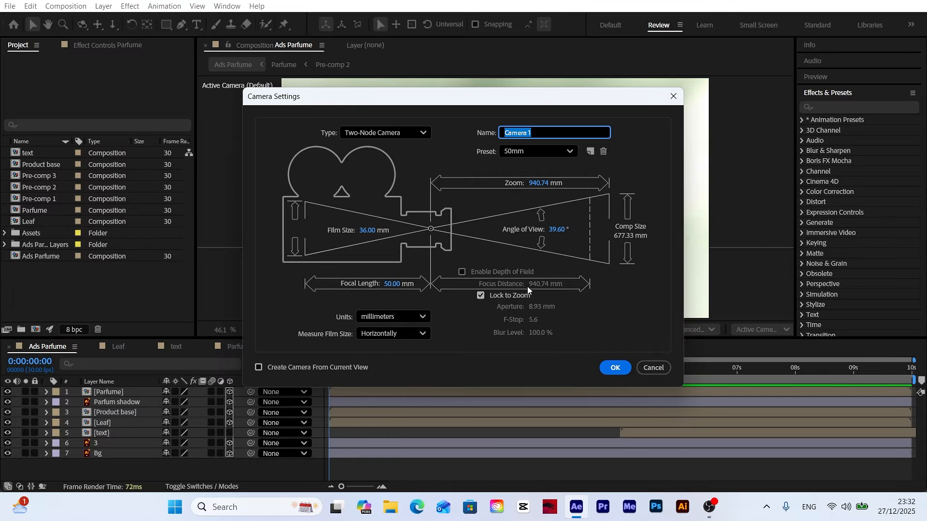
pyautogui.click(614, 368)
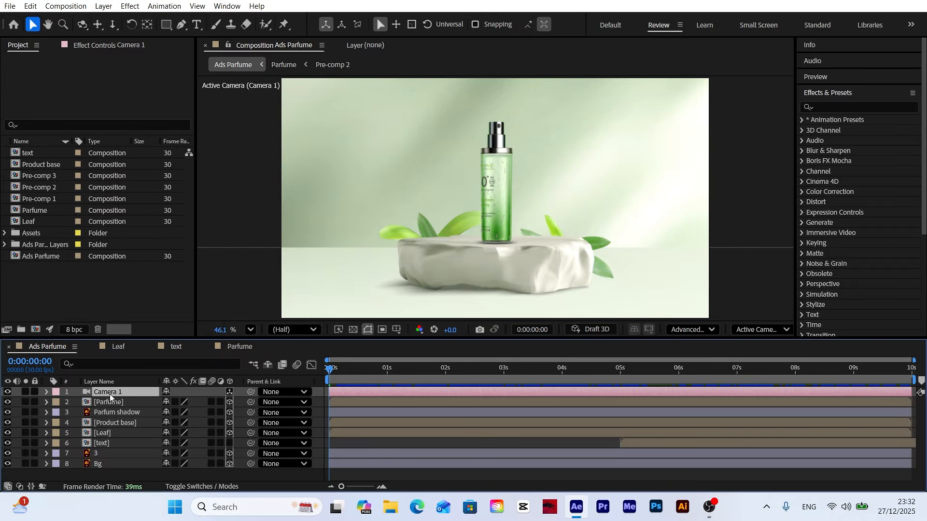
# Step: Create an orbit null for Camera 1
pyautogui.rightClick(112, 393)
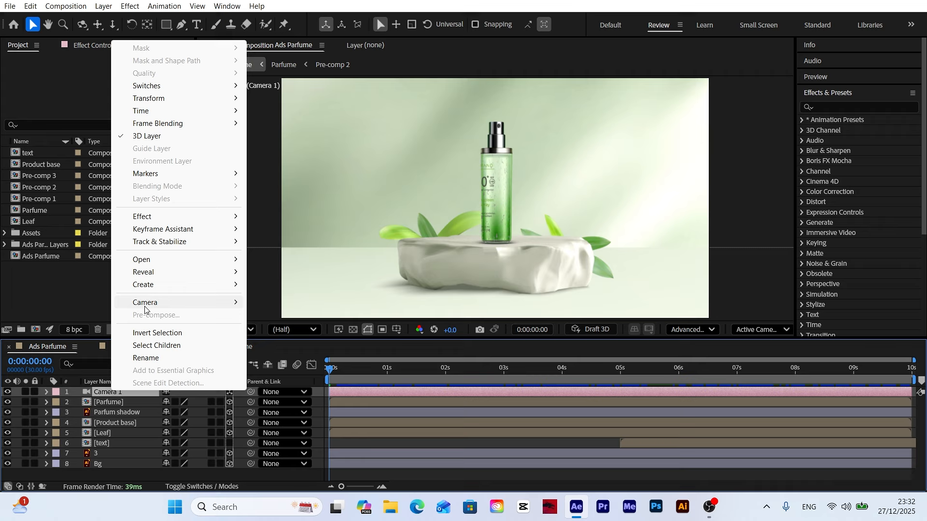
pyautogui.moveTo(147, 303)
pyautogui.click(291, 329)
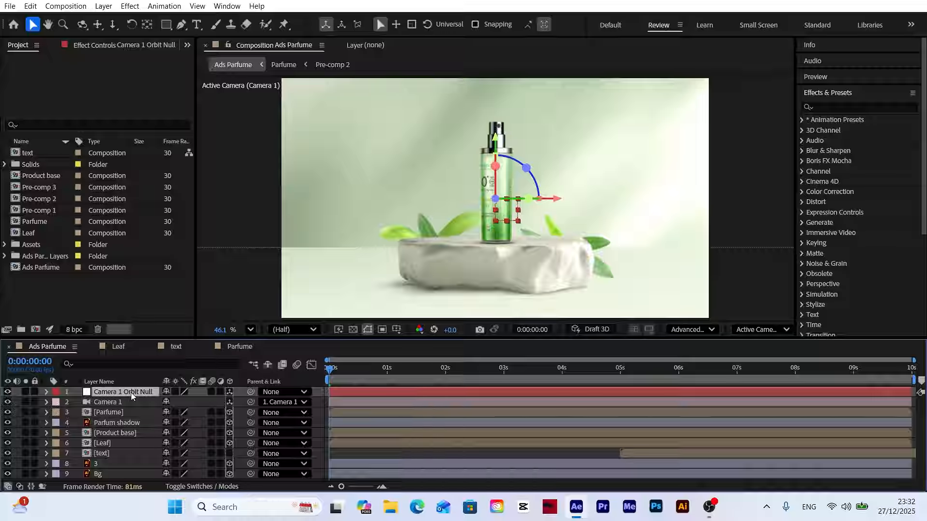
# Step: Add Position, Orientation and X, Y and Z Rotation keyframes to the Camera 1 Orbit Null at 0 s and 5 s
pyautogui.press('p')
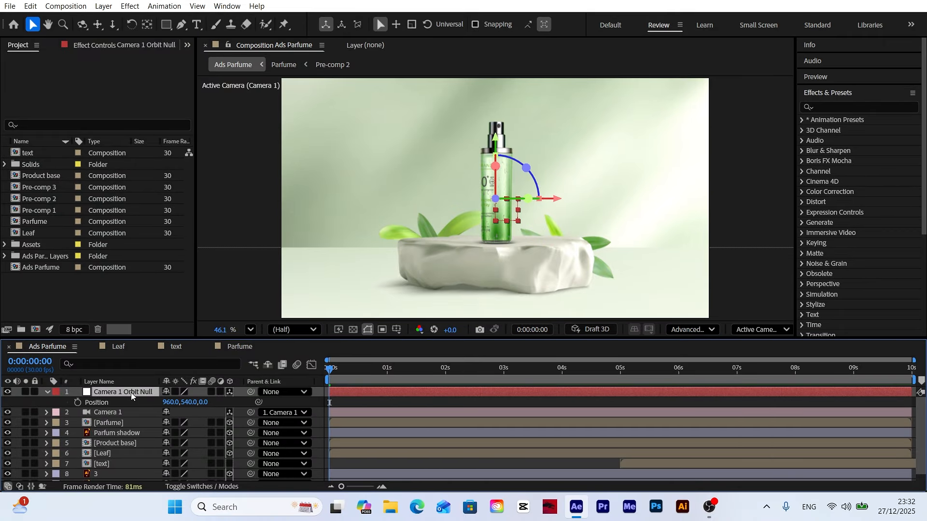
pyautogui.click(98, 405)
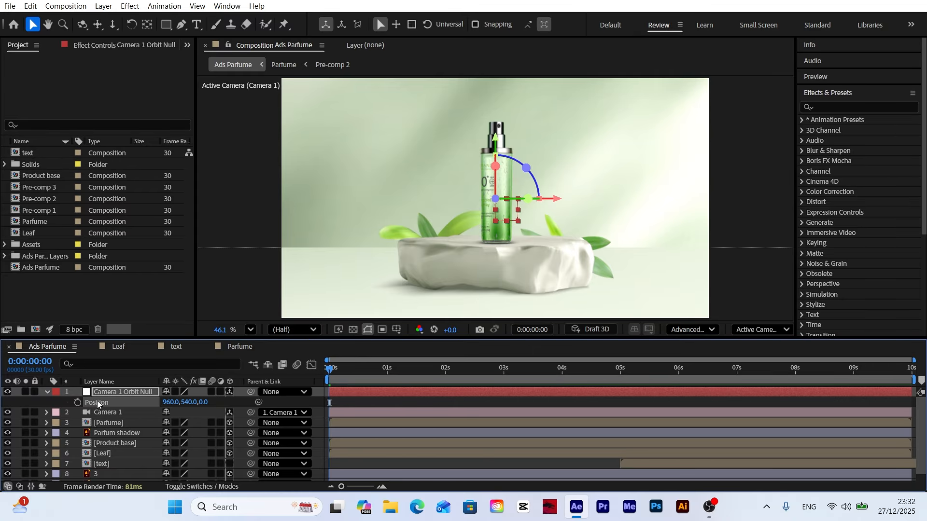
pyautogui.hotkey('shift', 'r')
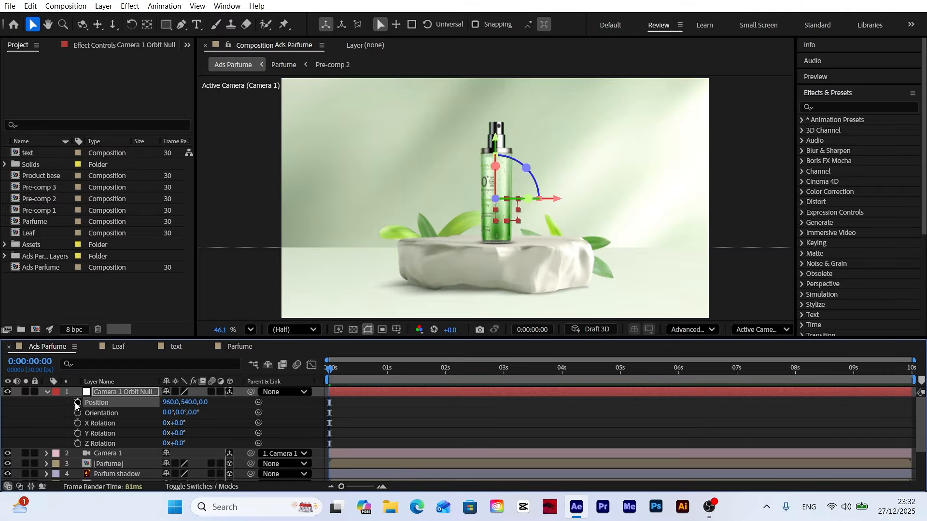
pyautogui.moveTo(78, 403); pyautogui.dragTo(78, 446)
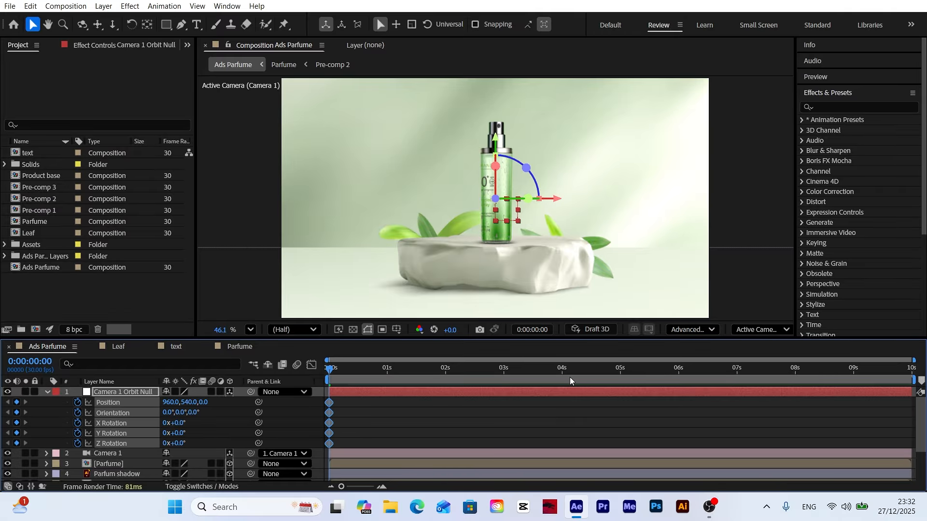
pyautogui.moveTo(569, 378); pyautogui.dragTo(621, 375)
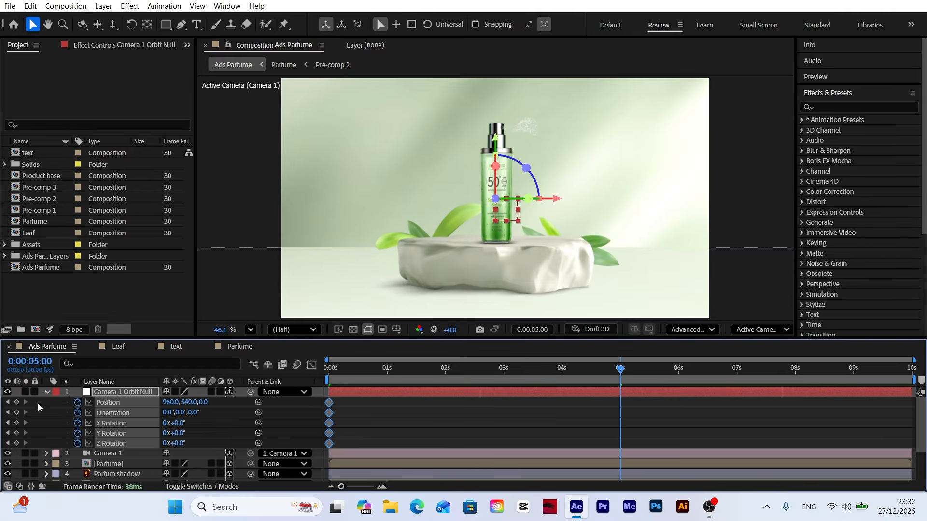
pyautogui.moveTo(17, 402); pyautogui.dragTo(17, 445)
# Step: At 0 s, set the orbit null's Z position to -2640 and its Y and Z Rotation to 9°
pyautogui.moveTo(357, 372); pyautogui.dragTo(191, 382)
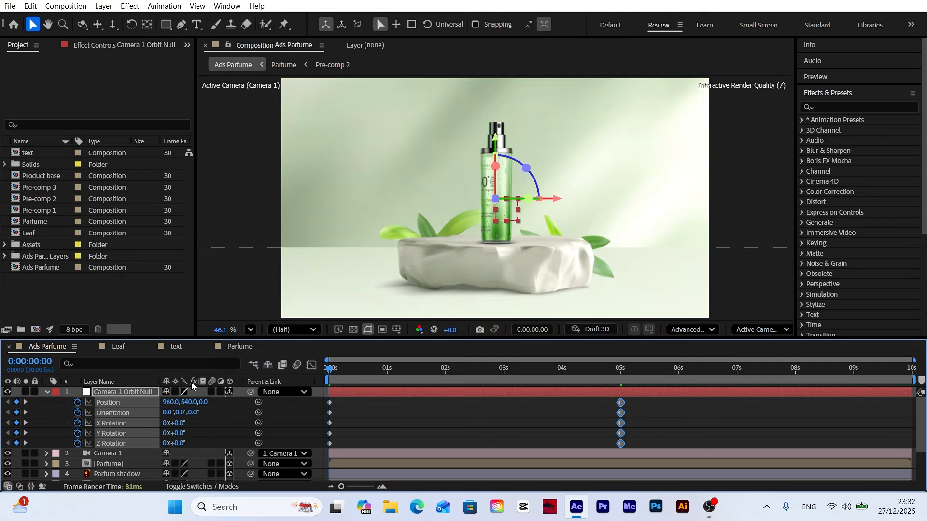
pyautogui.click(208, 415)
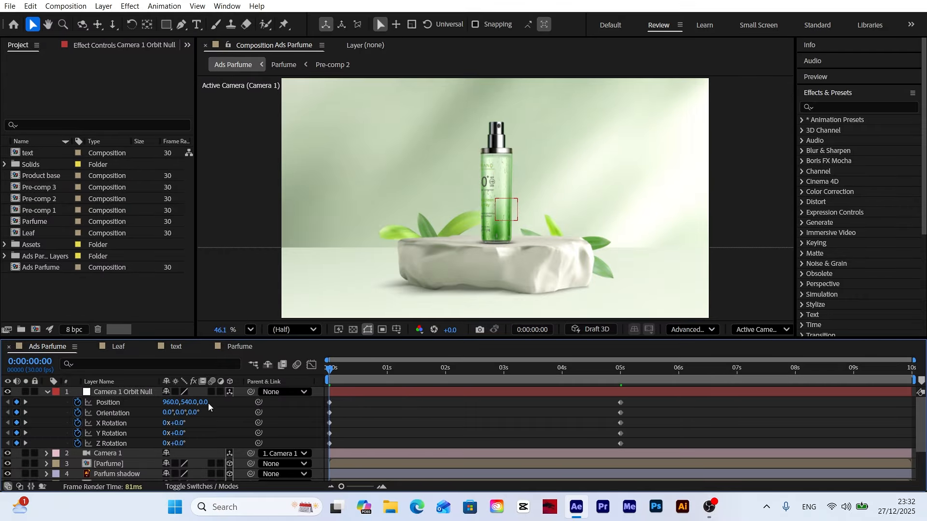
pyautogui.moveTo(206, 403); pyautogui.dragTo(63, 426)
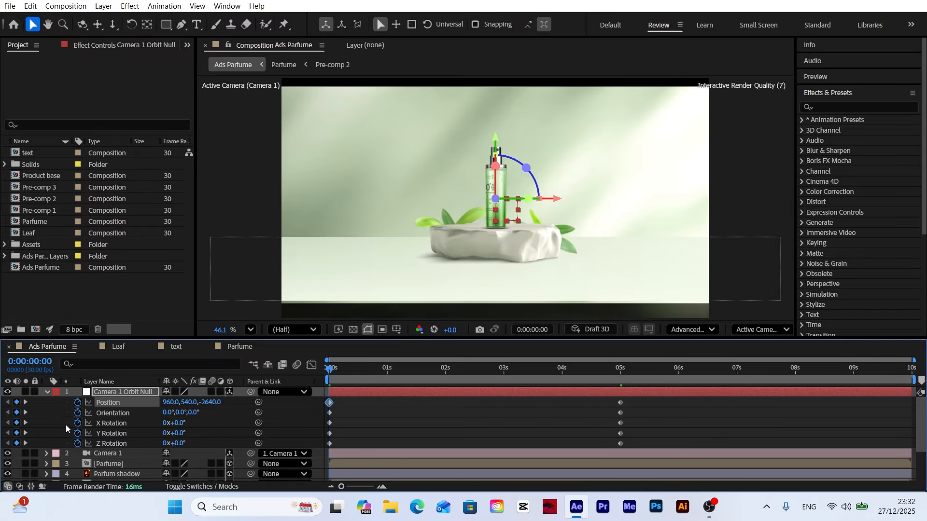
pyautogui.moveTo(183, 443); pyautogui.dragTo(185, 434)
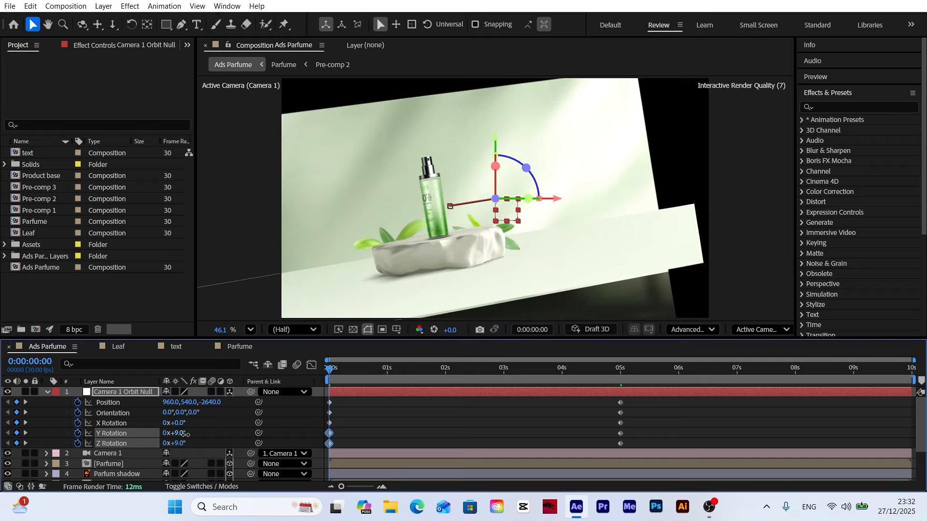
# Step: Scale the Bg layer up to 796% to cover the empty areas behind the tilted scene
pyautogui.scroll(-3, 181, 428)
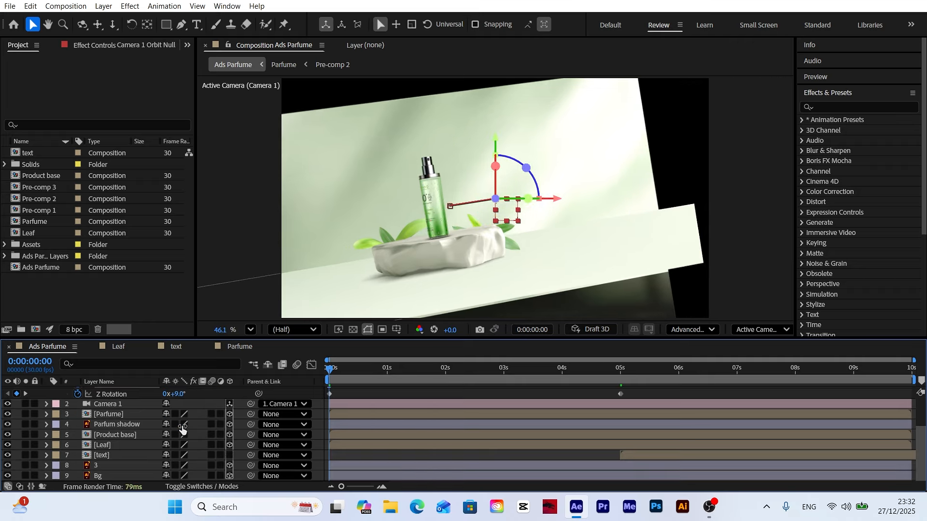
pyautogui.click(111, 473)
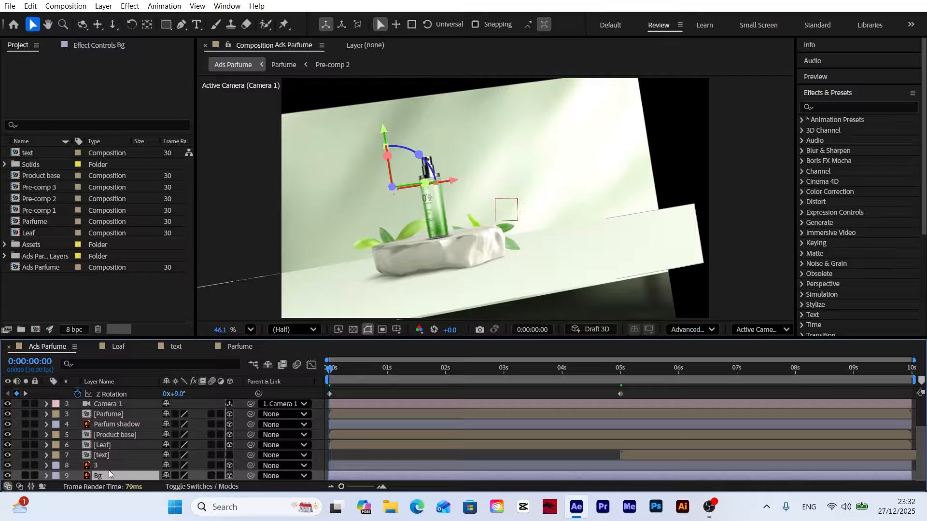
pyautogui.press('s')
pyautogui.moveTo(190, 477); pyautogui.dragTo(384, 476)
# Step: Scale floor layer 3 to 800% and stretch its height to 1342.5% so it extends past the frame's edges
pyautogui.click(106, 456)
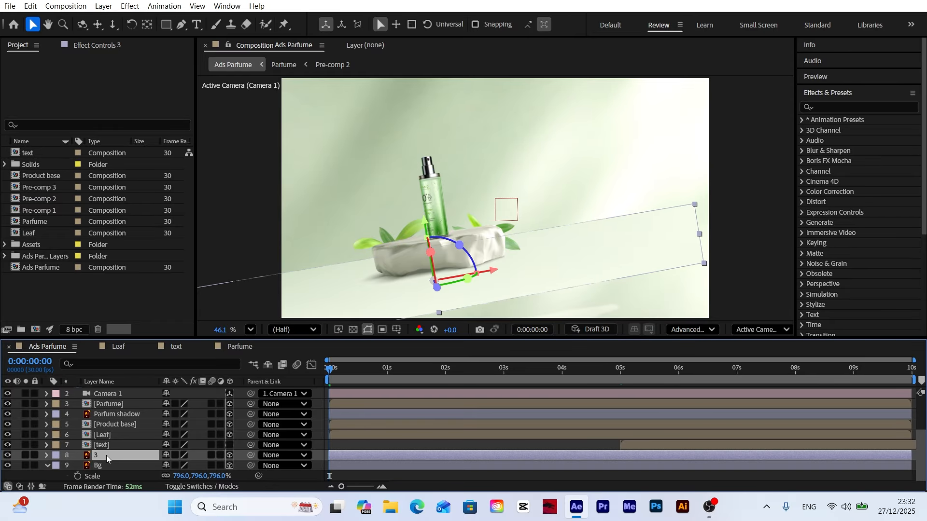
pyautogui.press('s')
pyautogui.scroll(-1, 193, 464)
pyautogui.moveTo(217, 455); pyautogui.dragTo(295, 452)
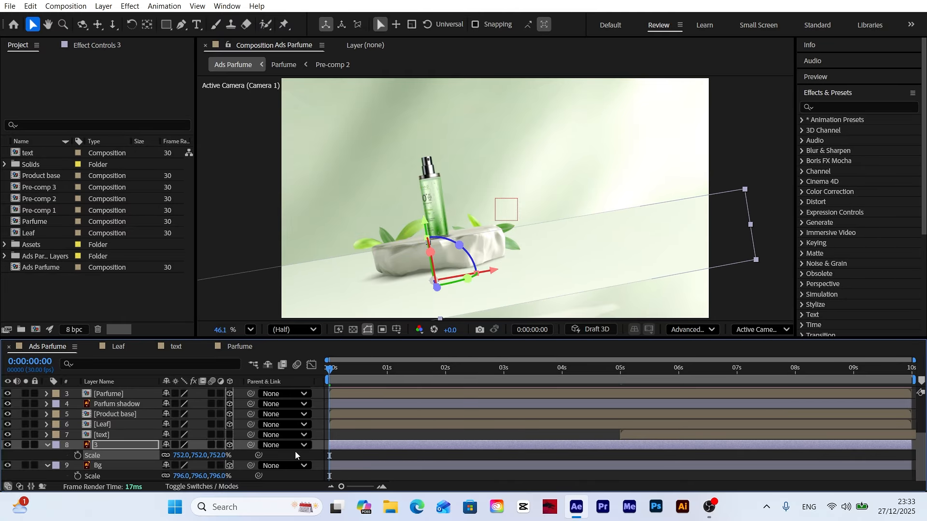
pyautogui.moveTo(217, 456); pyautogui.dragTo(240, 456)
pyautogui.moveTo(439, 320); pyautogui.dragTo(446, 322)
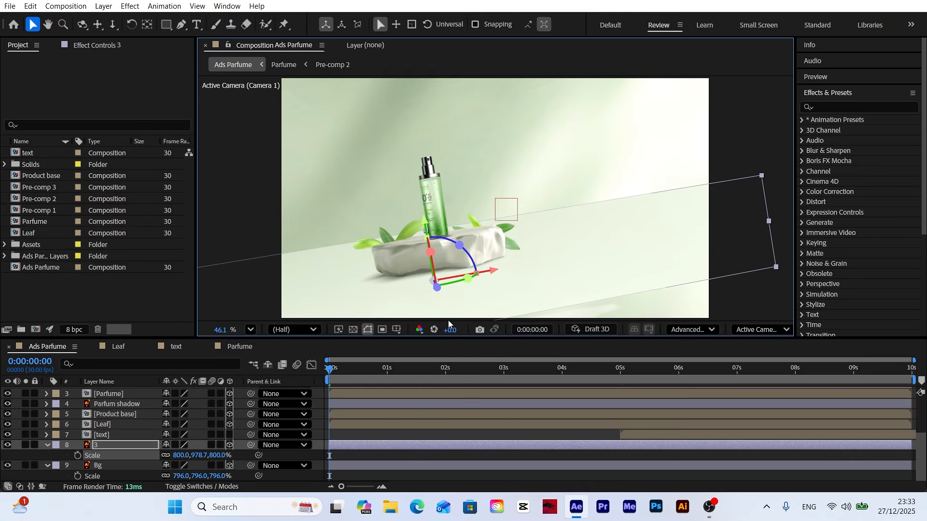
pyautogui.moveTo(561, 273); pyautogui.dragTo(575, 288)
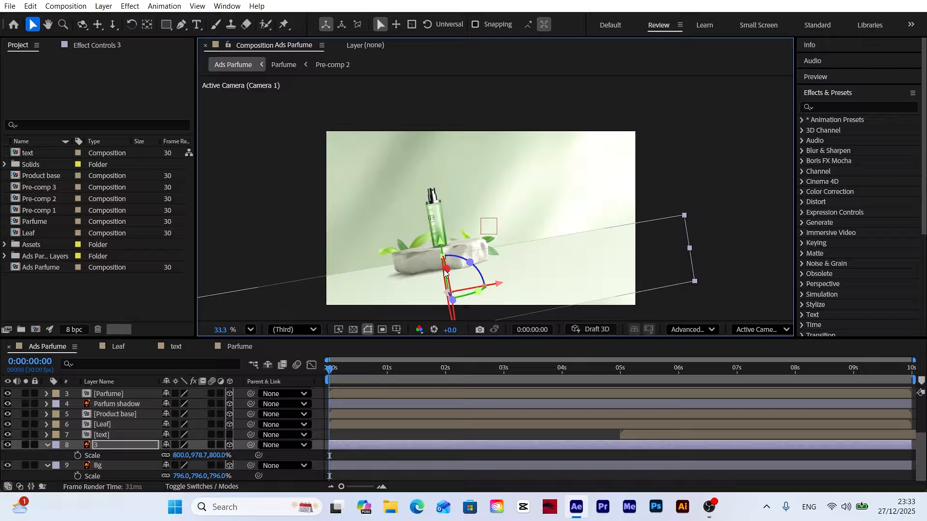
pyautogui.scroll(-1, 439, 268)
pyautogui.moveTo(488, 303); pyautogui.dragTo(487, 246)
pyautogui.moveTo(453, 271); pyautogui.dragTo(460, 285)
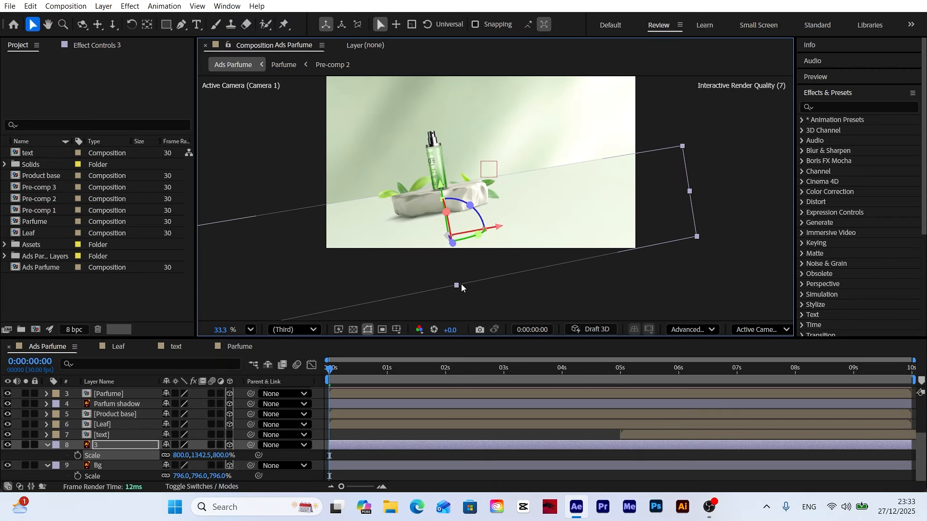
pyautogui.scroll(1, 468, 245)
pyautogui.scroll(1, 467, 249)
pyautogui.click(250, 329)
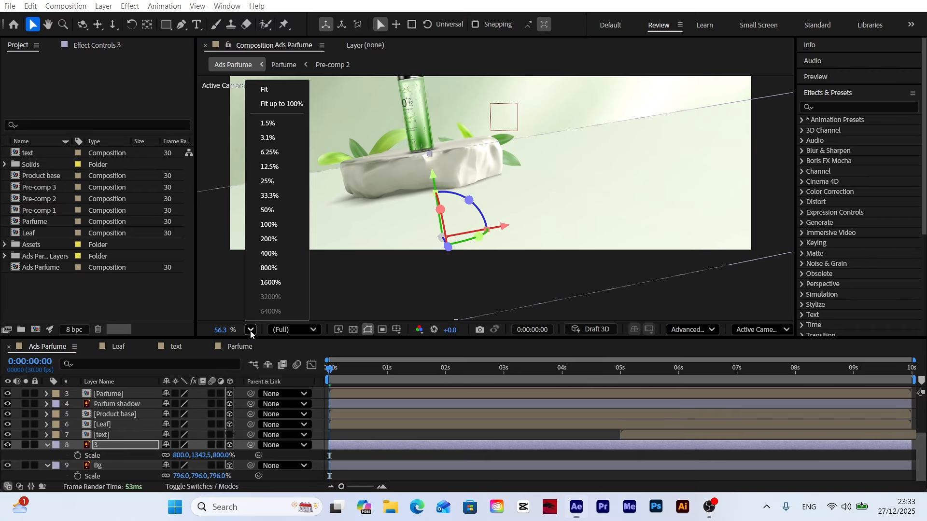
pyautogui.click(277, 102)
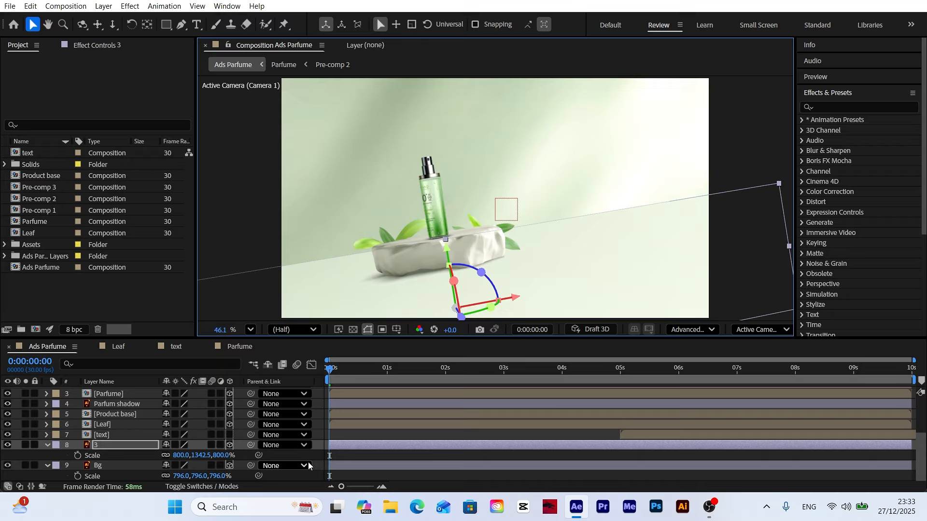
# Step: Clear the selection and collapse the open Scale properties of layers 3 and Bg
pyautogui.click(291, 451)
pyautogui.click(48, 445)
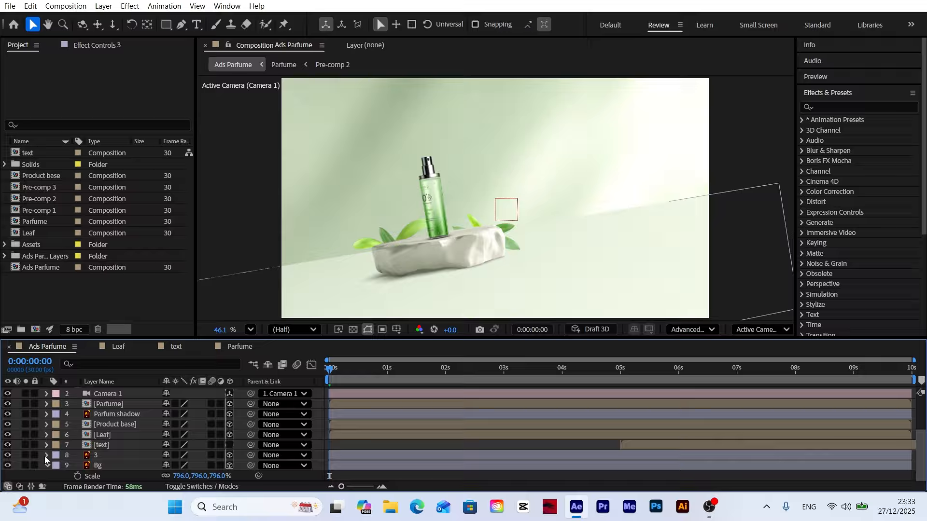
pyautogui.click(48, 467)
# Step: Apply Easy Ease to all keyframes of the Camera 1 Orbit Null
pyautogui.scroll(3, 61, 409)
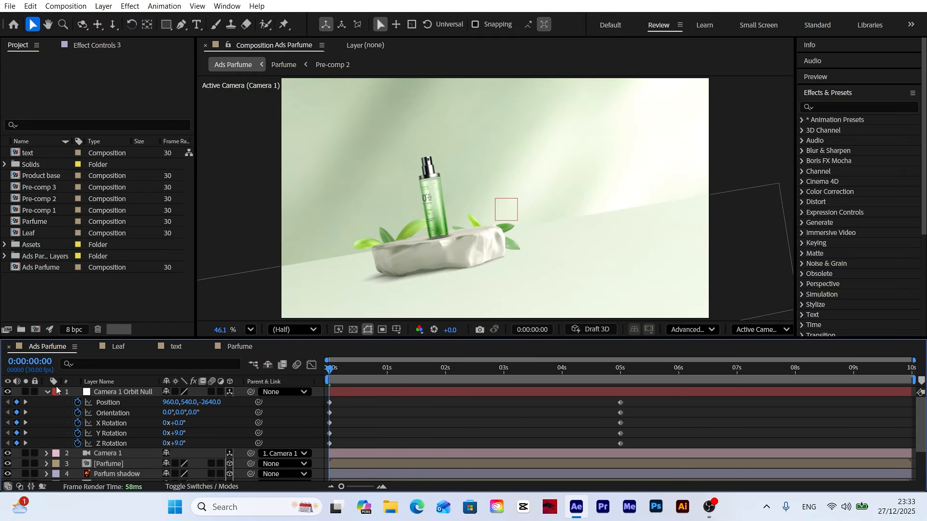
pyautogui.moveTo(644, 398); pyautogui.dragTo(328, 441)
pyautogui.rightClick(329, 401)
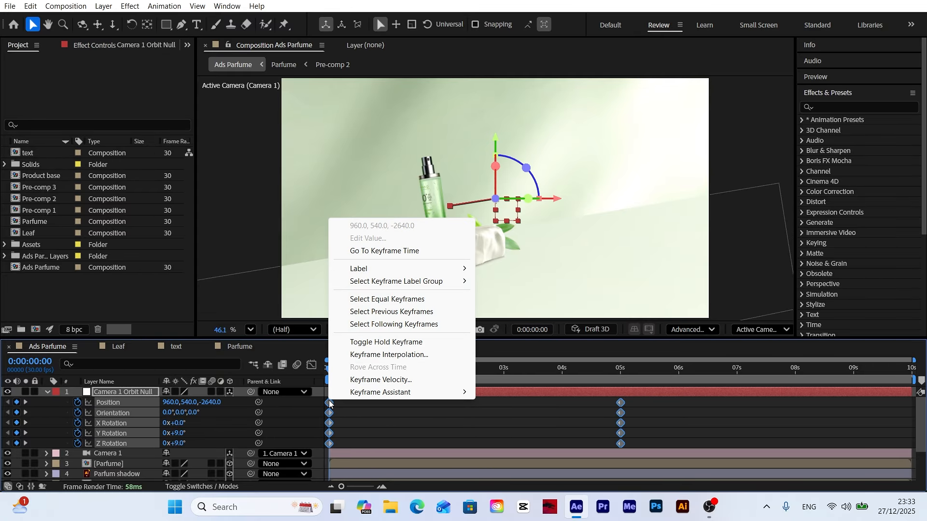
pyautogui.moveTo(381, 392)
pyautogui.click(526, 268)
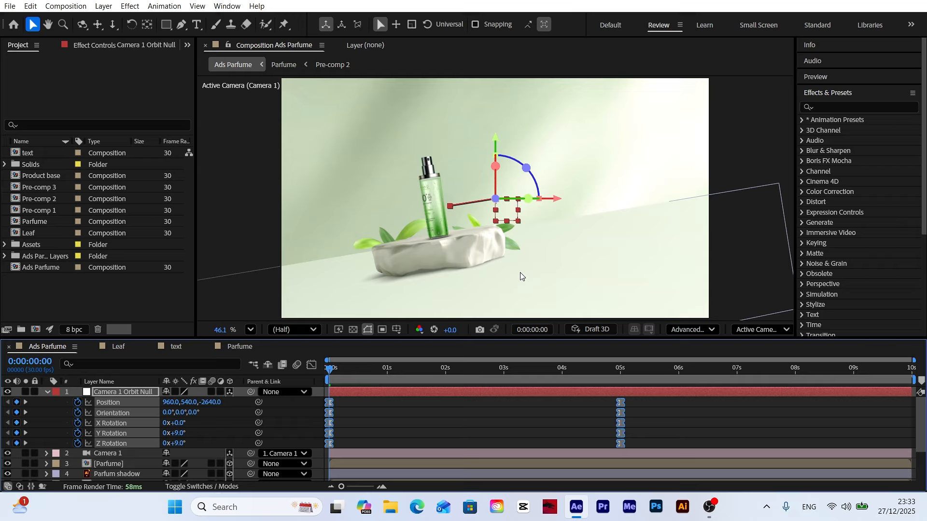
# Step: Reshape the orbit null's speed curve to peak early and slow gradually into the 5 s keyframes, and preview it
pyautogui.click(312, 365)
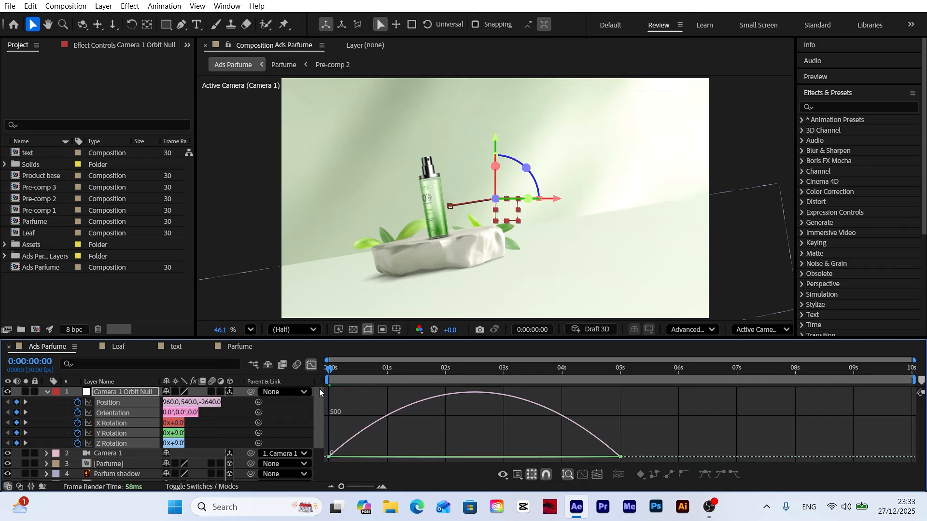
pyautogui.moveTo(640, 444); pyautogui.dragTo(498, 452)
pyautogui.press('space')
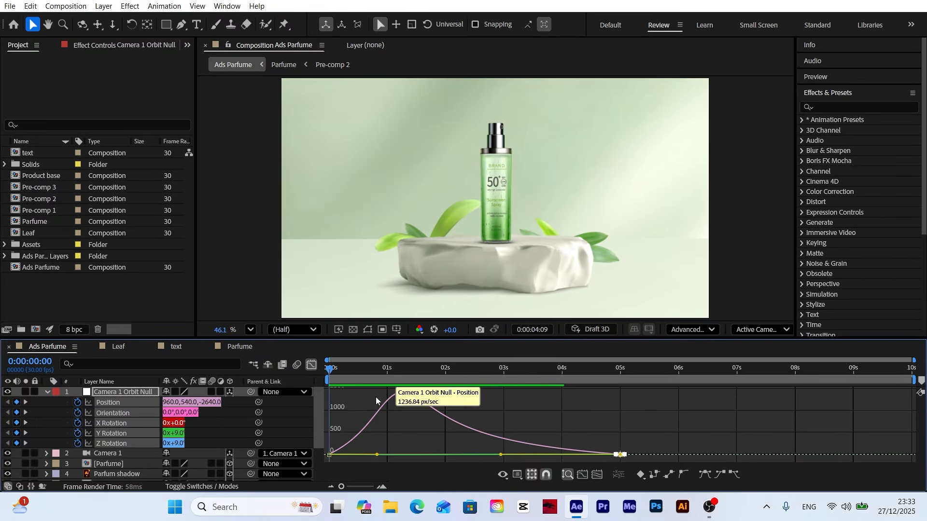
pyautogui.click(313, 366)
# Step: Collapse the orbit null's properties and preview the camera move from the start of the timeline
pyautogui.moveTo(331, 371); pyautogui.dragTo(280, 384)
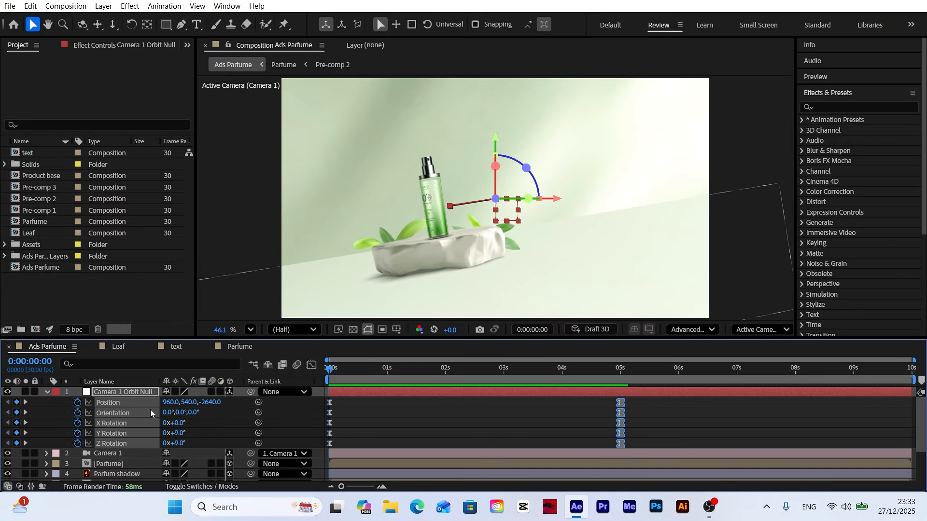
pyautogui.click(40, 390)
pyautogui.click(46, 393)
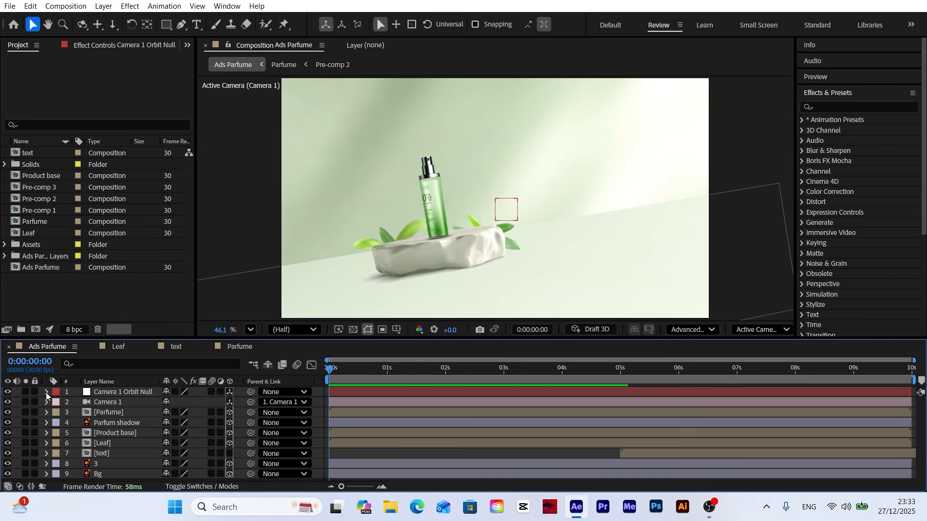
pyautogui.press('space')
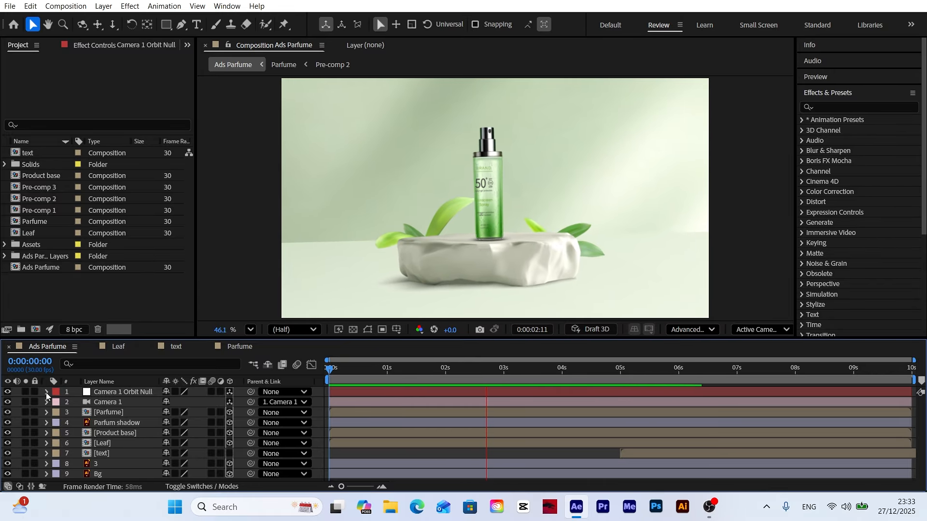
pyautogui.moveTo(337, 375); pyautogui.dragTo(505, 369)
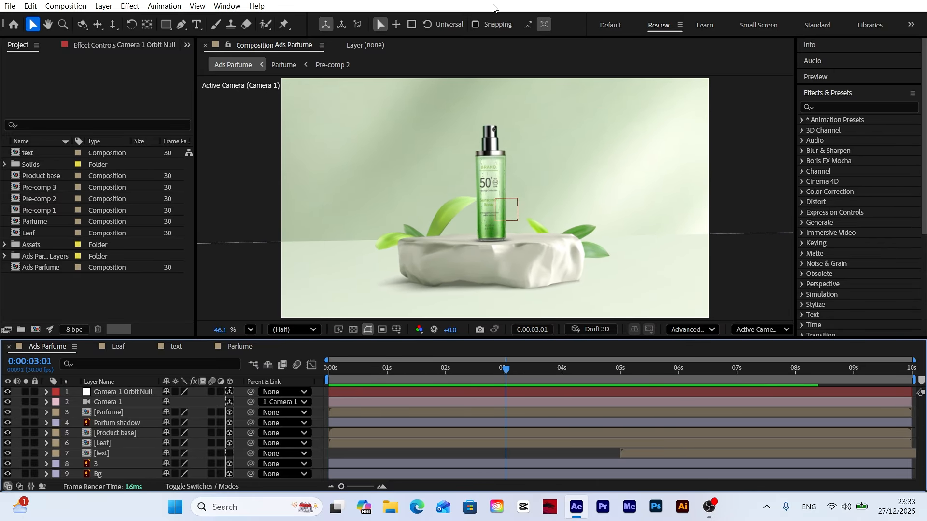
# Step: Add Position keyframes to the Parfume layer at 0 s and 4 s
pyautogui.click(119, 413)
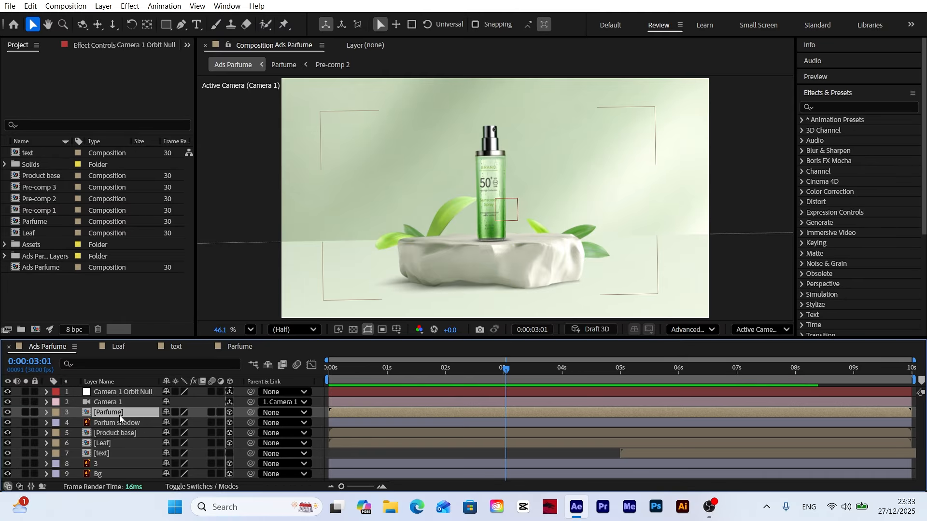
pyautogui.moveTo(343, 372); pyautogui.dragTo(216, 390)
pyautogui.press('p')
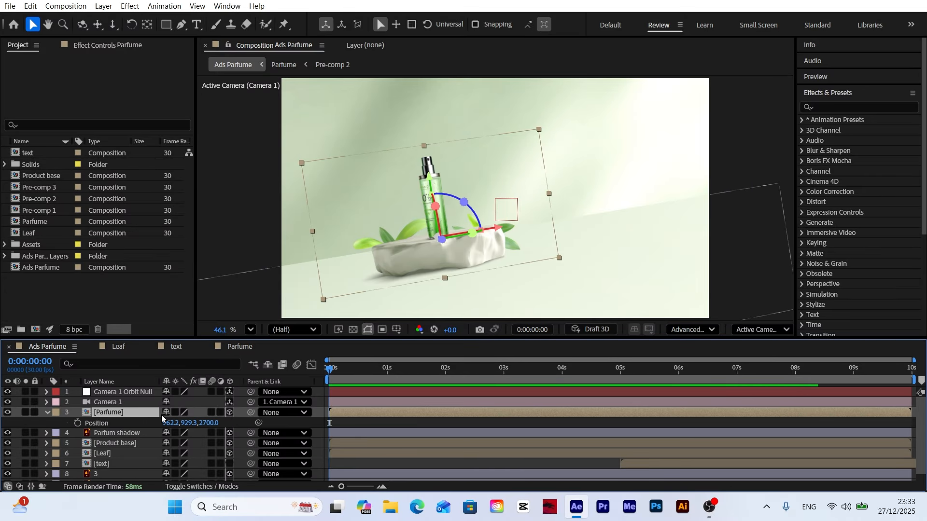
pyautogui.click(78, 423)
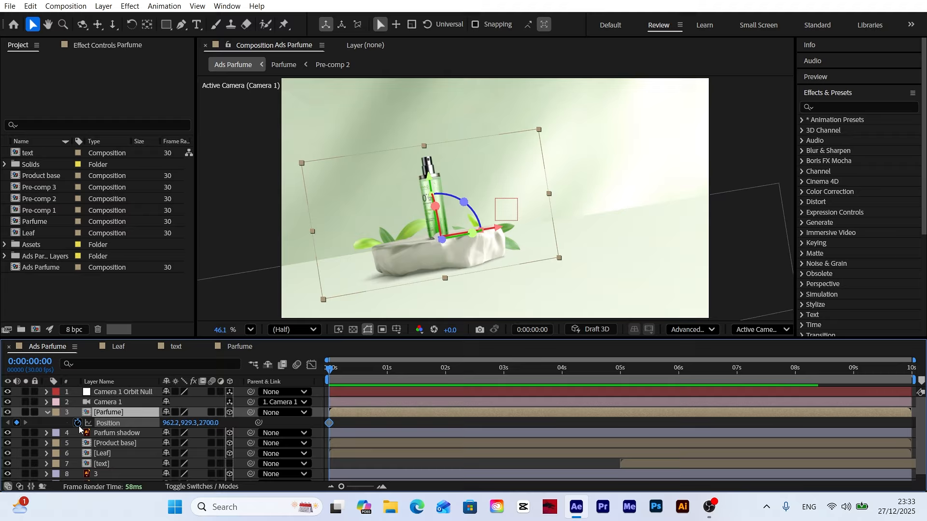
pyautogui.click(562, 375)
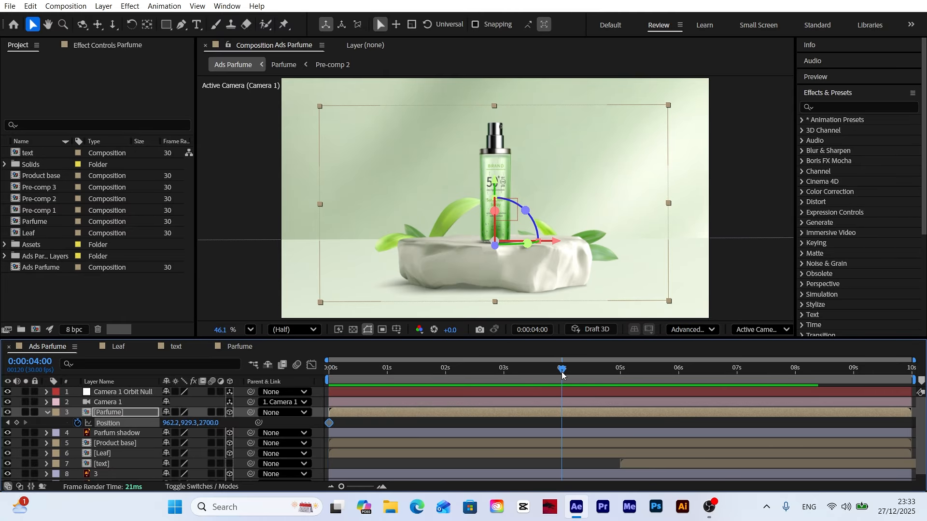
pyautogui.click(15, 423)
# Step: At 0 s, raise the Parfume bottle above the frame to a Y position of about -1490.7
pyautogui.moveTo(430, 369); pyautogui.dragTo(253, 387)
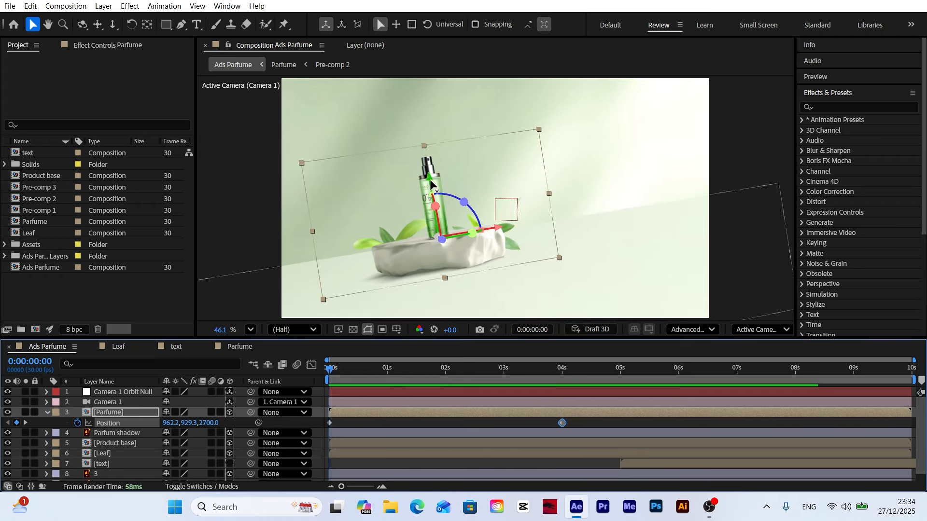
pyautogui.moveTo(430, 182); pyautogui.dragTo(363, 8)
pyautogui.click(287, 377)
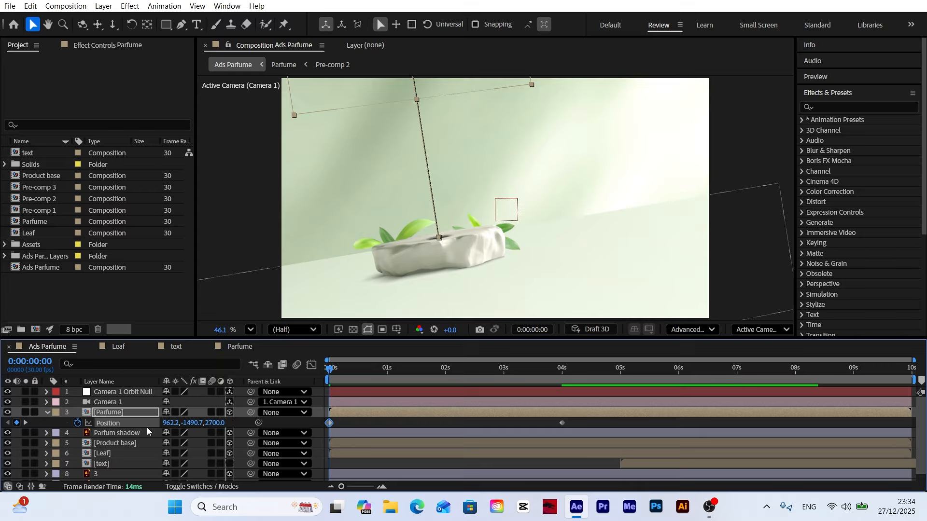
# Step: Add a Z Rotation keyframe of 20° to the Parfume layer at 0 s
pyautogui.hotkey('shift', 'r')
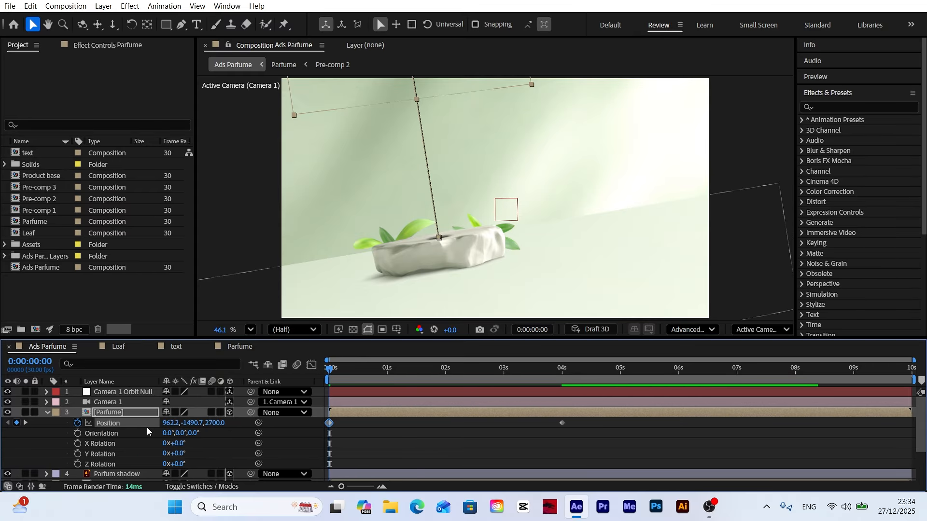
pyautogui.click(228, 449)
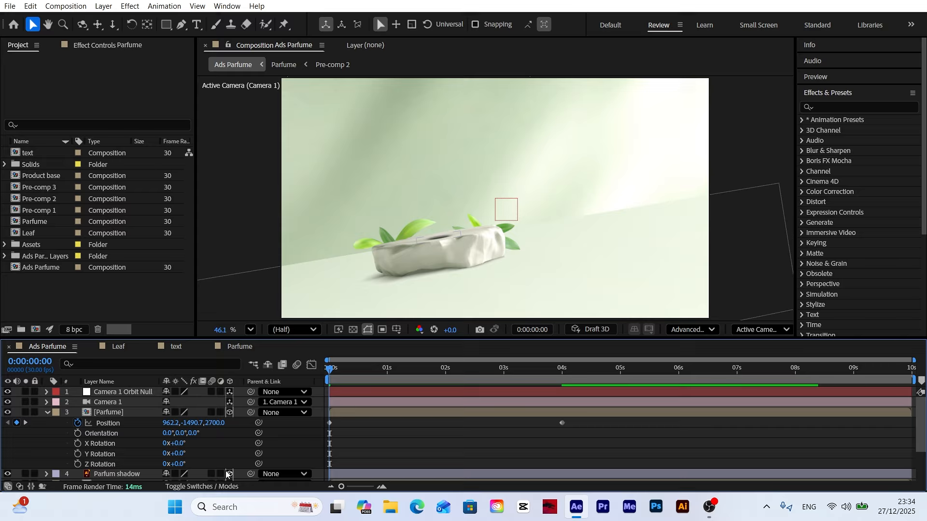
pyautogui.click(77, 464)
pyautogui.click(176, 464)
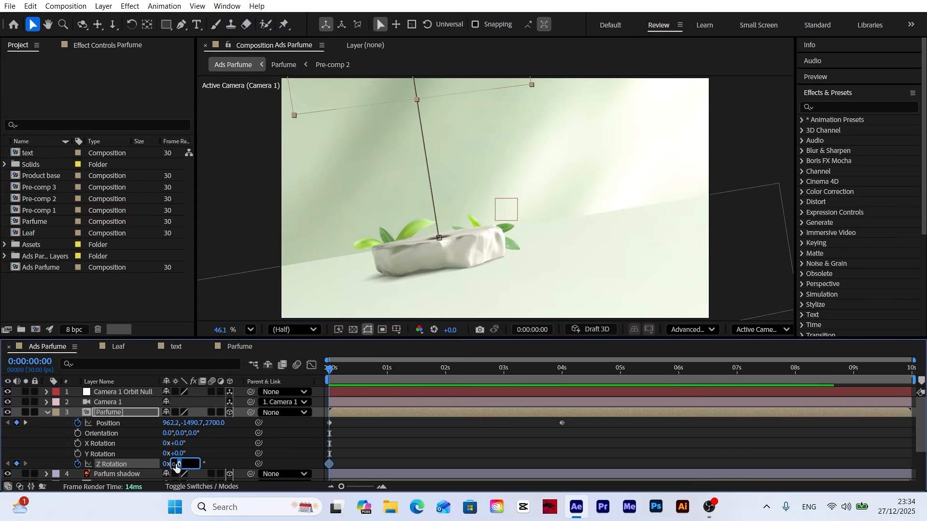
pyautogui.write('20')
pyautogui.press('Return')
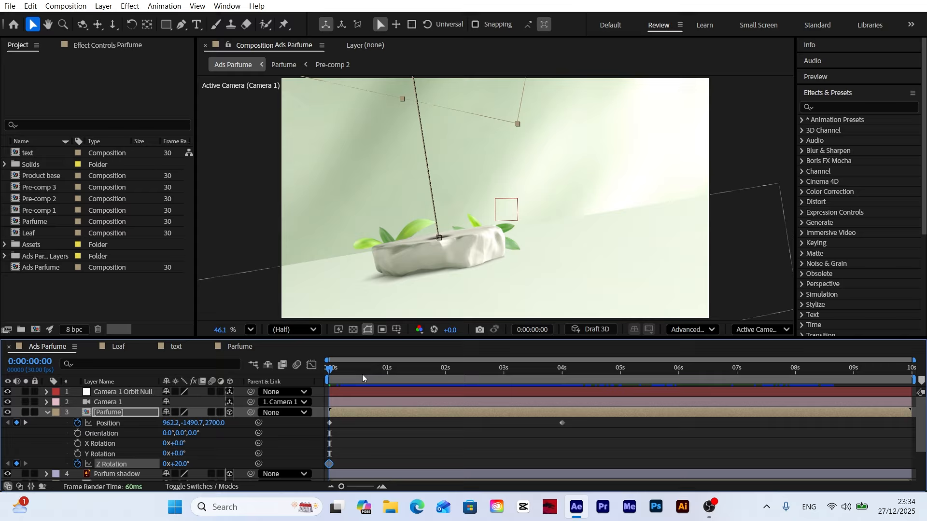
# Step: At about 2 s, set the Parfume layer's Z Rotation to -10°
pyautogui.moveTo(363, 377); pyautogui.dragTo(448, 381)
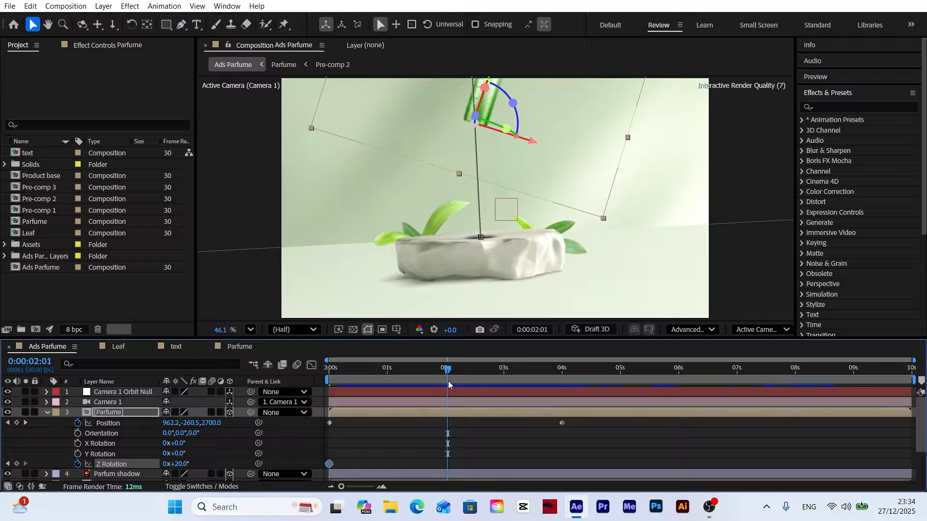
pyautogui.click(178, 464)
pyautogui.write('-')
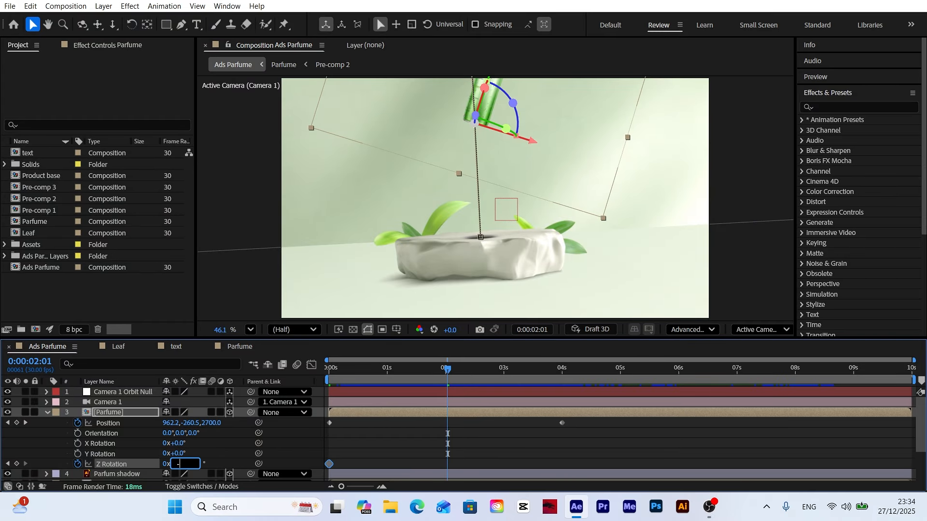
pyautogui.write('10')
pyautogui.press('Return')
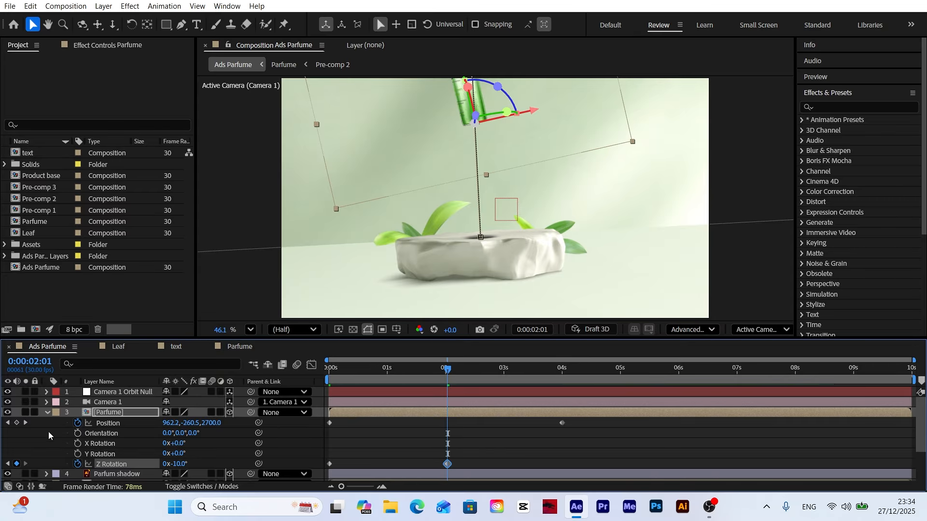
# Step: Set the Parfume layer's Z Rotation to 0° at 4 s and apply Easy Ease to all its Position and Z Rotation keyframes
pyautogui.click(26, 423)
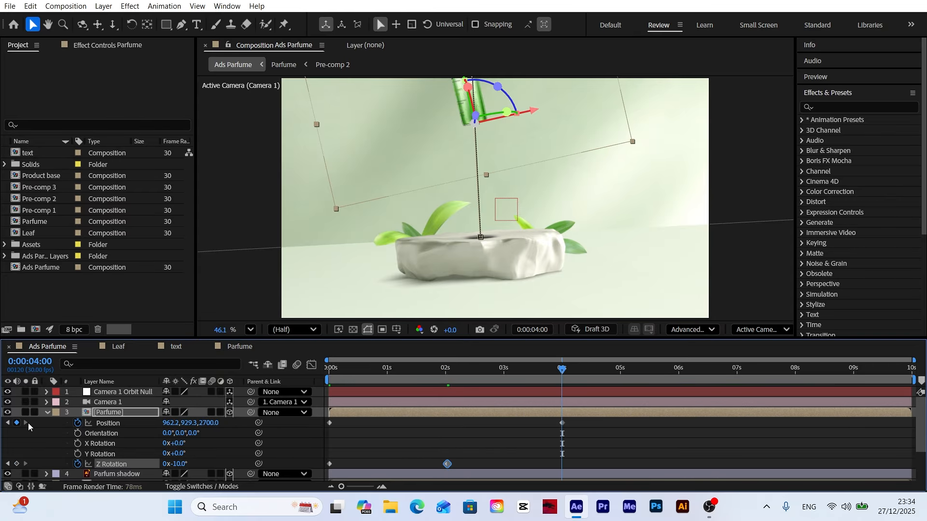
pyautogui.click(184, 464)
pyautogui.write('0')
pyautogui.press('Return')
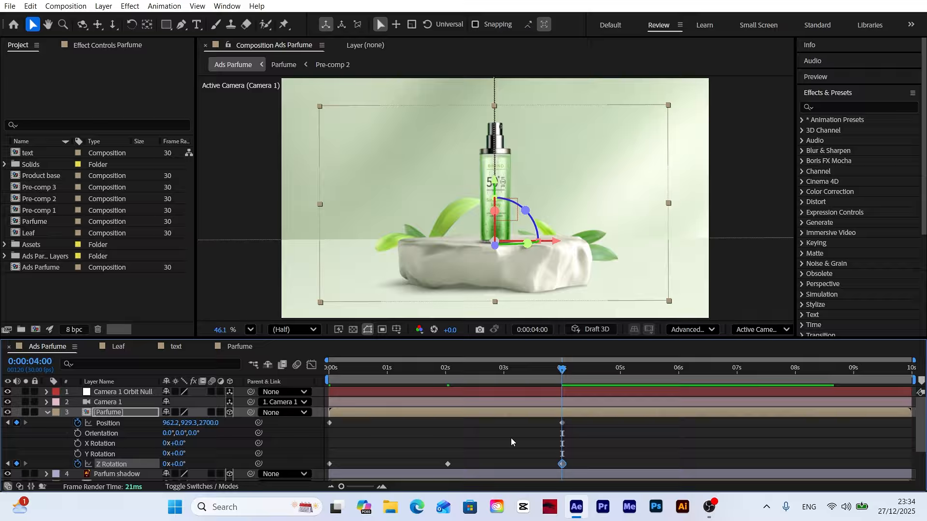
pyautogui.moveTo(577, 423); pyautogui.dragTo(306, 474)
pyautogui.press('F9')
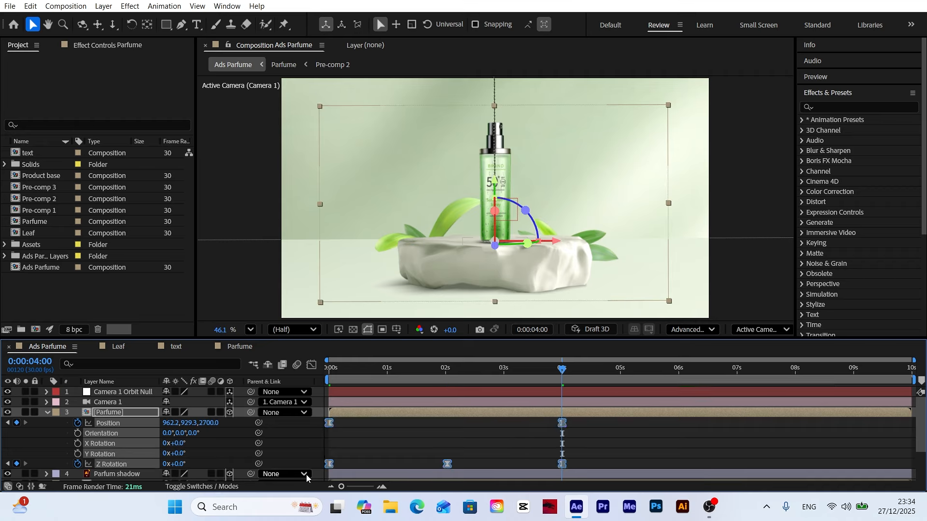
# Step: Reshape the Parfume layer's Position speed curve to peak early and slow gradually into the 4 s keyframe, and preview it
pyautogui.moveTo(574, 422); pyautogui.dragTo(320, 431)
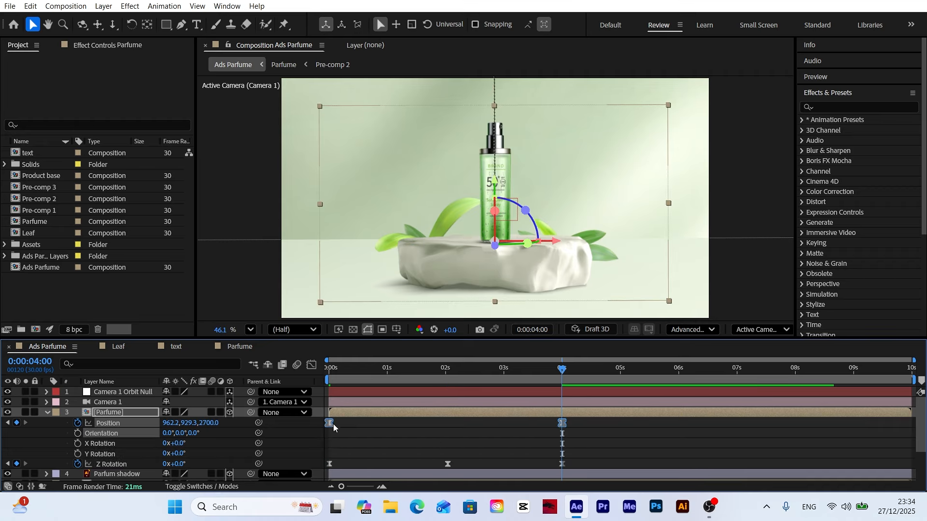
pyautogui.click(312, 365)
pyautogui.moveTo(574, 450); pyautogui.dragTo(482, 458)
pyautogui.press('space')
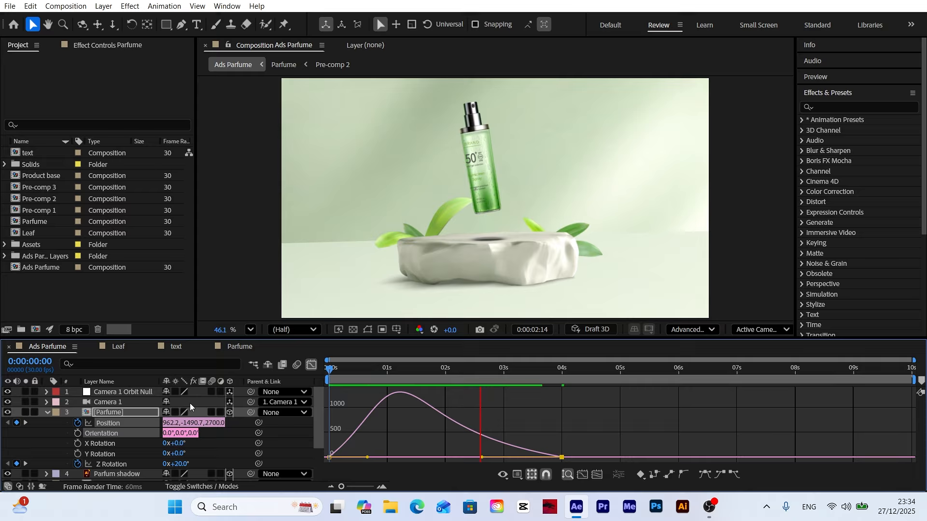
pyautogui.press('space')
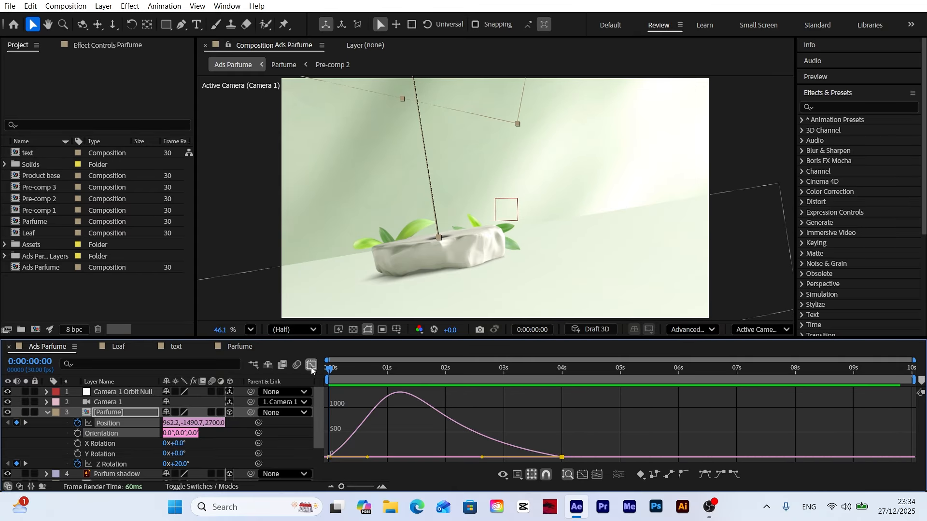
pyautogui.click(312, 365)
# Step: Shift the Parfume layer in time to start at about 1.5 s, and preview the bottle's descent
pyautogui.moveTo(369, 375); pyautogui.dragTo(469, 378)
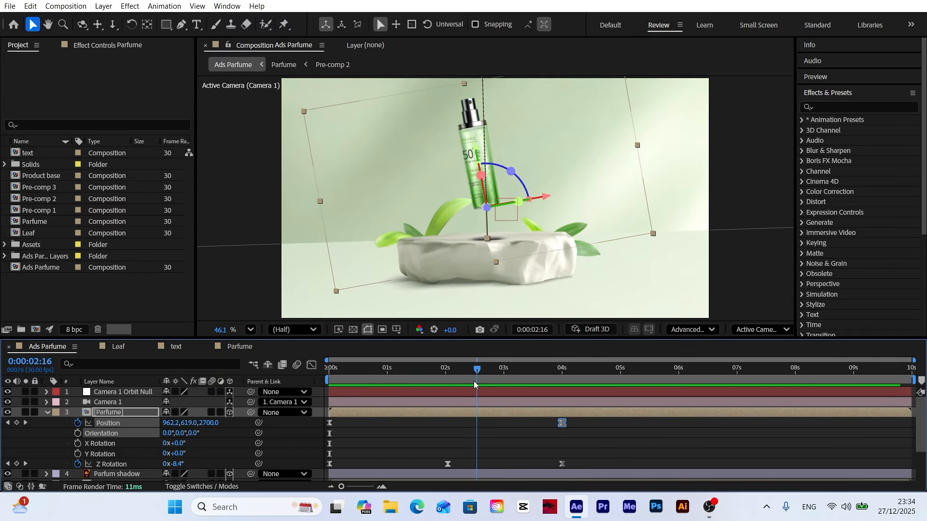
pyautogui.moveTo(357, 411); pyautogui.dragTo(476, 415)
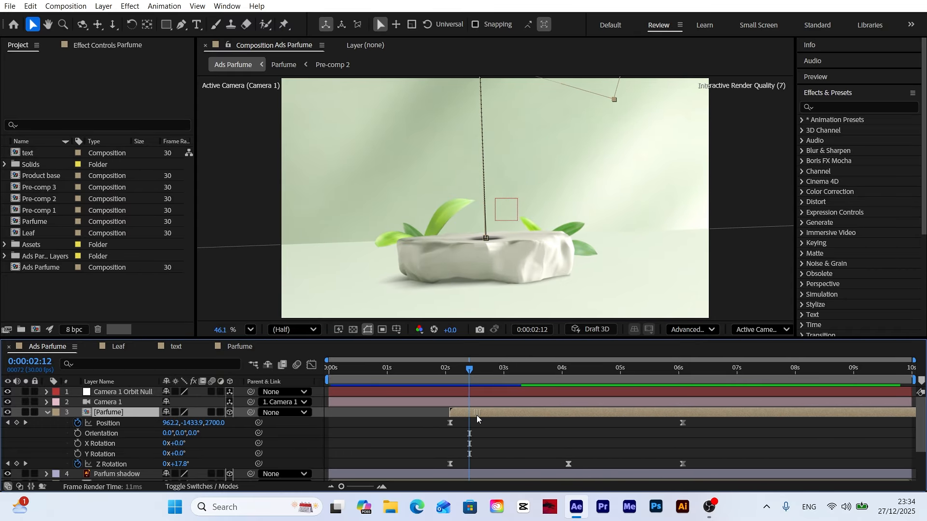
pyautogui.moveTo(461, 372); pyautogui.dragTo(249, 399)
pyautogui.click(279, 433)
pyautogui.press('space')
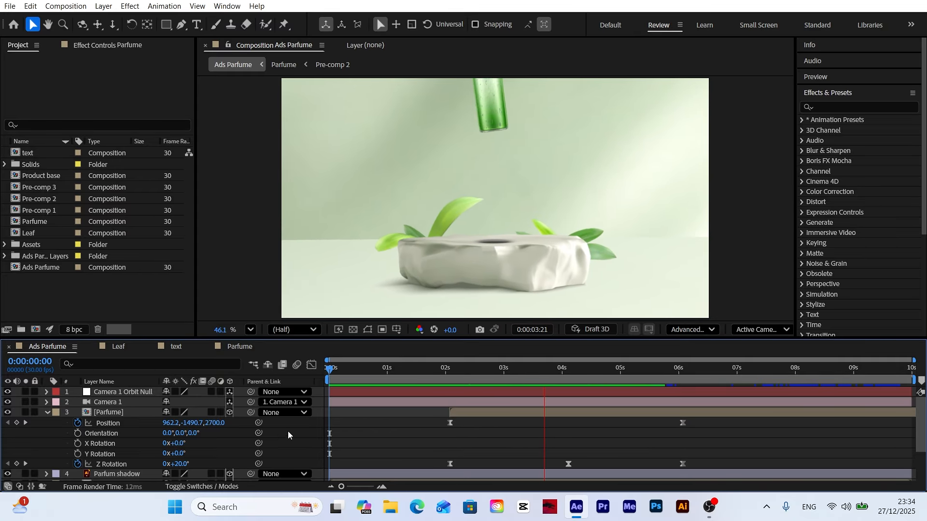
pyautogui.click(454, 370)
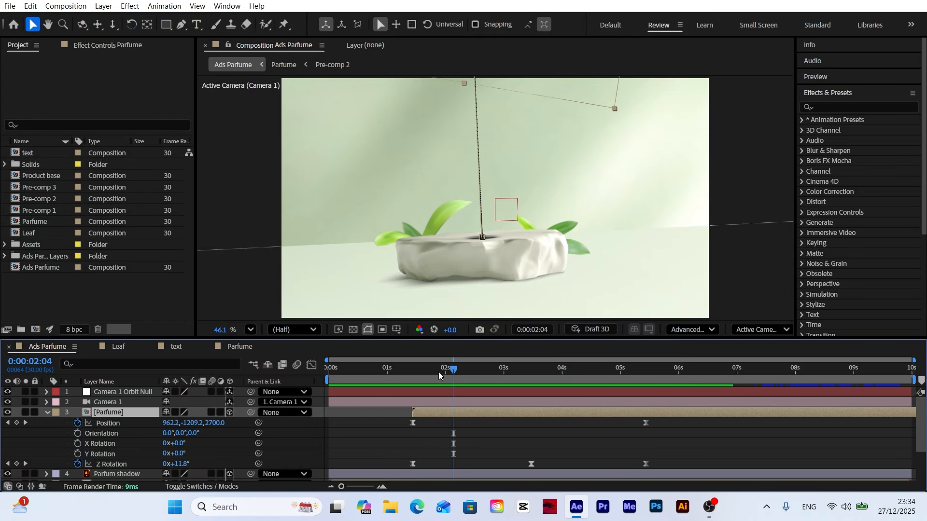
pyautogui.press('Home')
pyautogui.press('space')
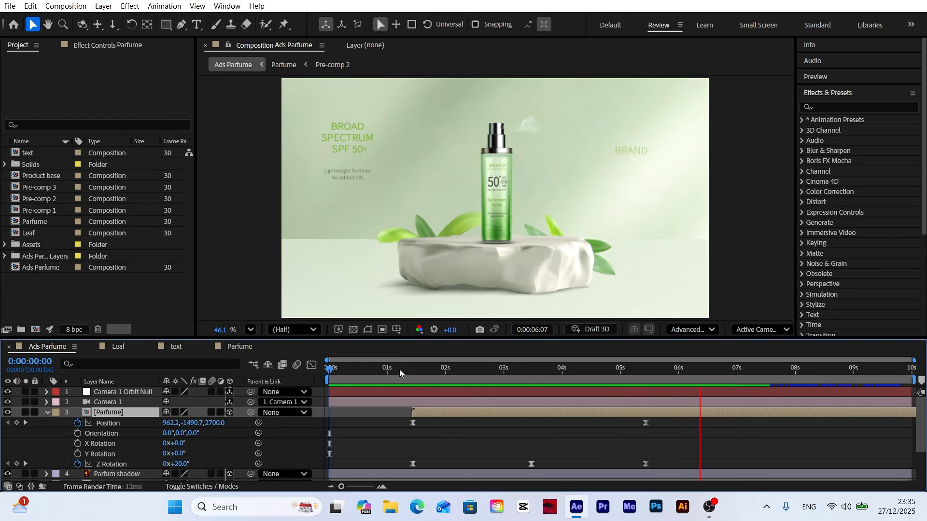
# Step: Keyframe the Parfum shadow layer's Opacity from 0% at 3 s 18 frames to 100% at 5 s 6 frames
pyautogui.moveTo(399, 369); pyautogui.dragTo(540, 384)
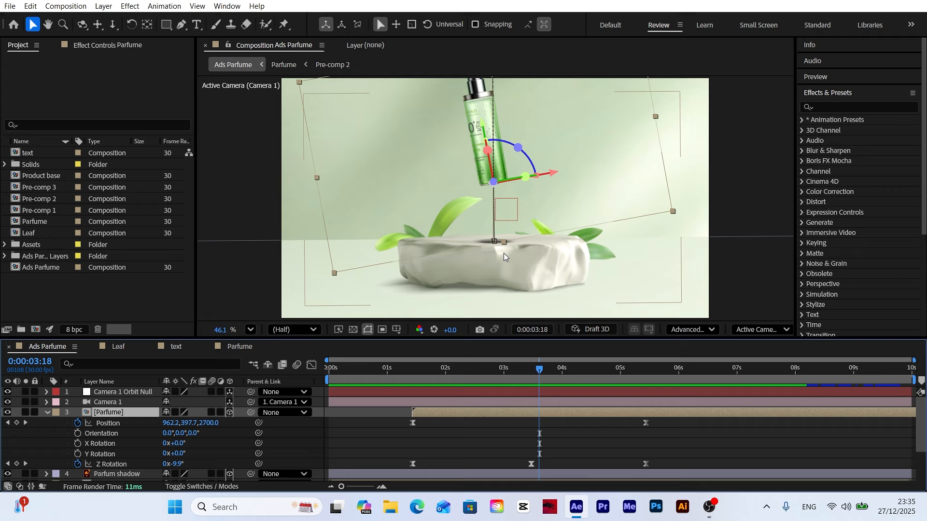
pyautogui.scroll(-2, 116, 431)
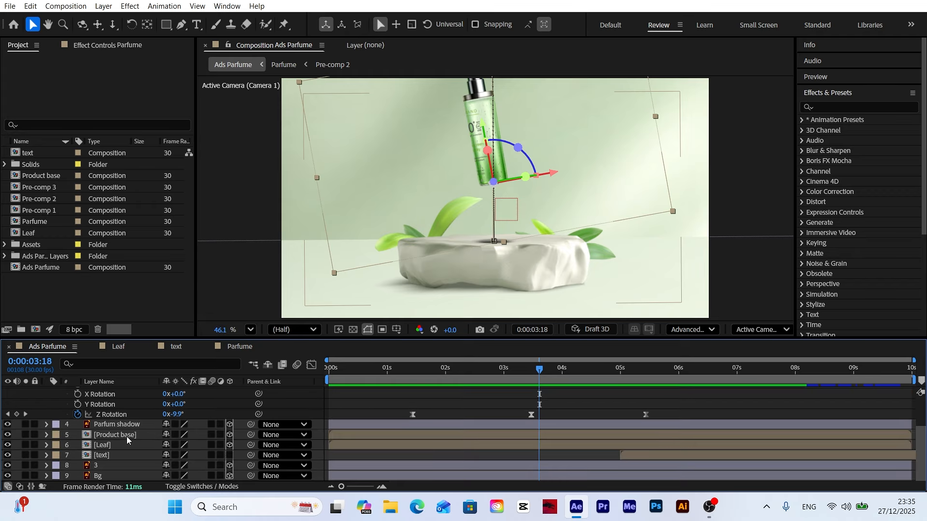
pyautogui.click(119, 424)
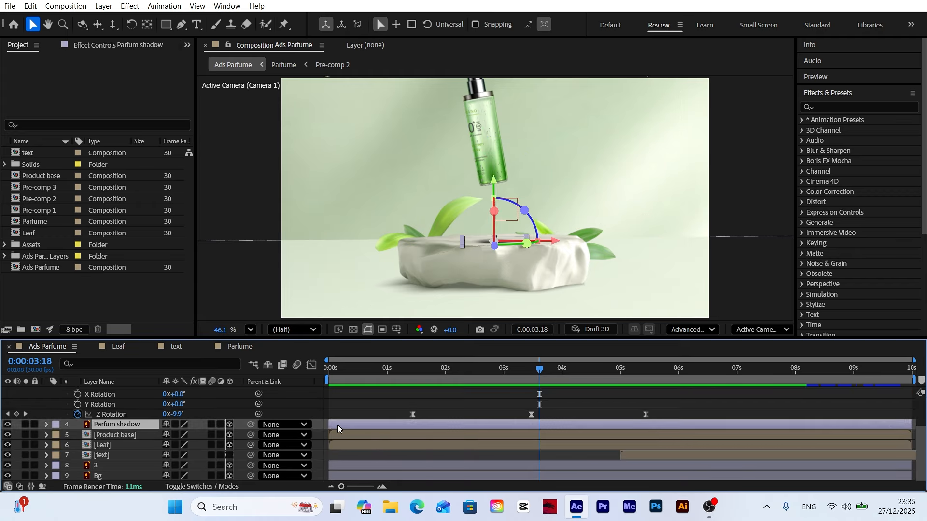
pyautogui.press('t')
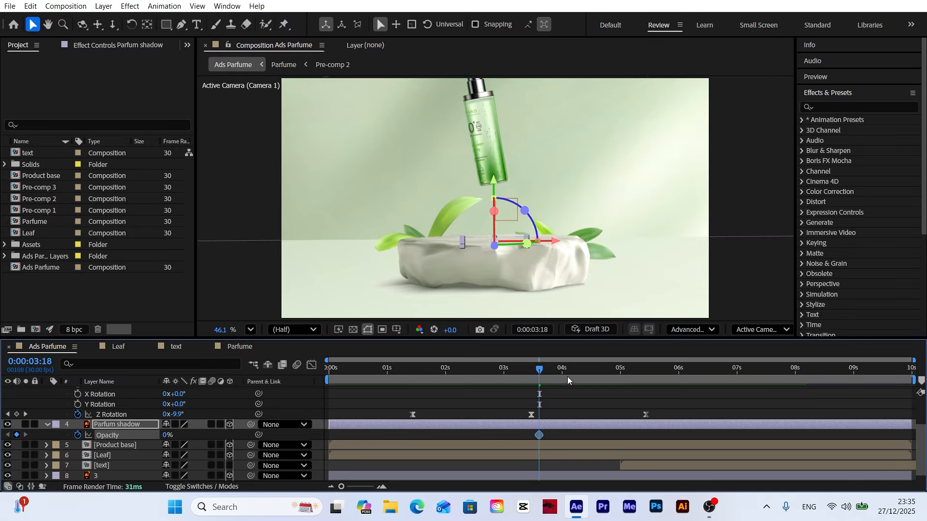
pyautogui.moveTo(540, 366); pyautogui.dragTo(633, 382)
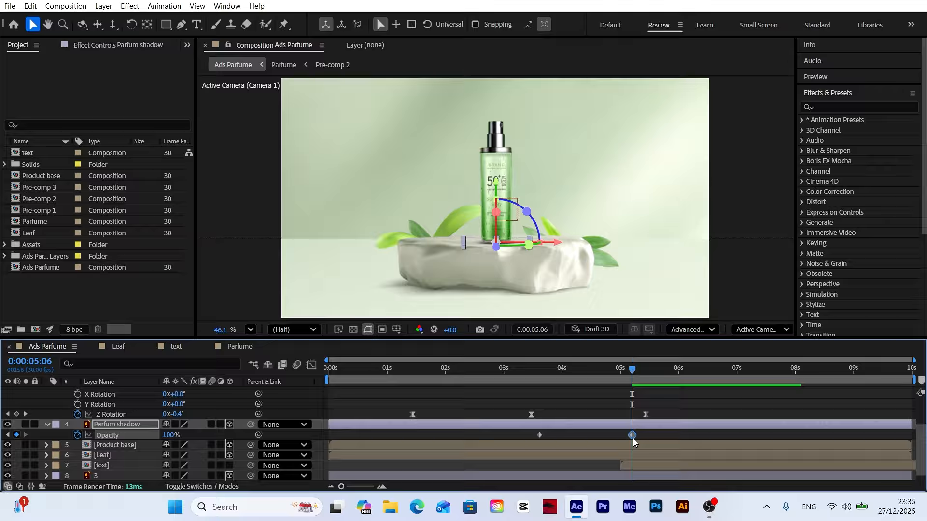
# Step: Apply Easy Ease to both Opacity keyframes of the Parfum shadow layer
pyautogui.moveTo(646, 438); pyautogui.dragTo(534, 432)
pyautogui.rightClick(538, 435)
pyautogui.moveTo(560, 430)
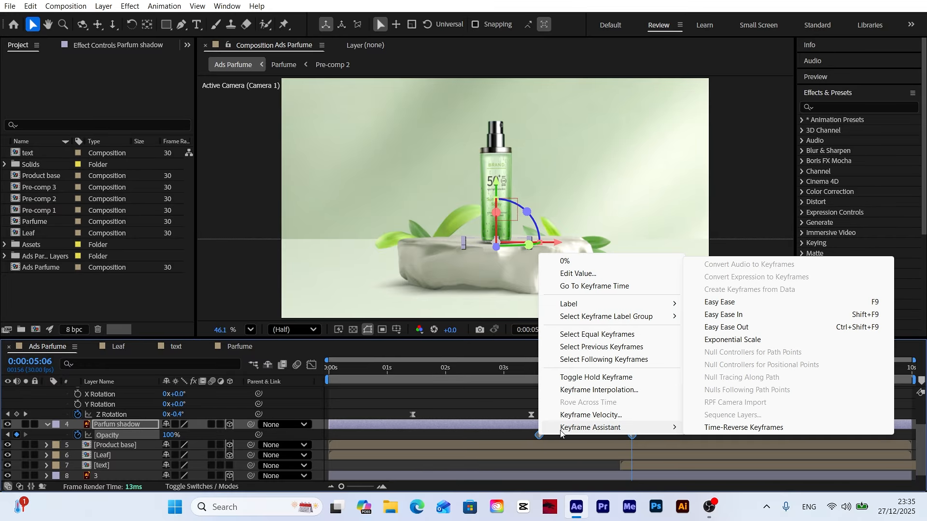
pyautogui.click(719, 302)
# Step: Delay the text layer to start at about 5.7 s, and preview the bottle landing and text reveal
pyautogui.moveTo(584, 371); pyautogui.dragTo(702, 370)
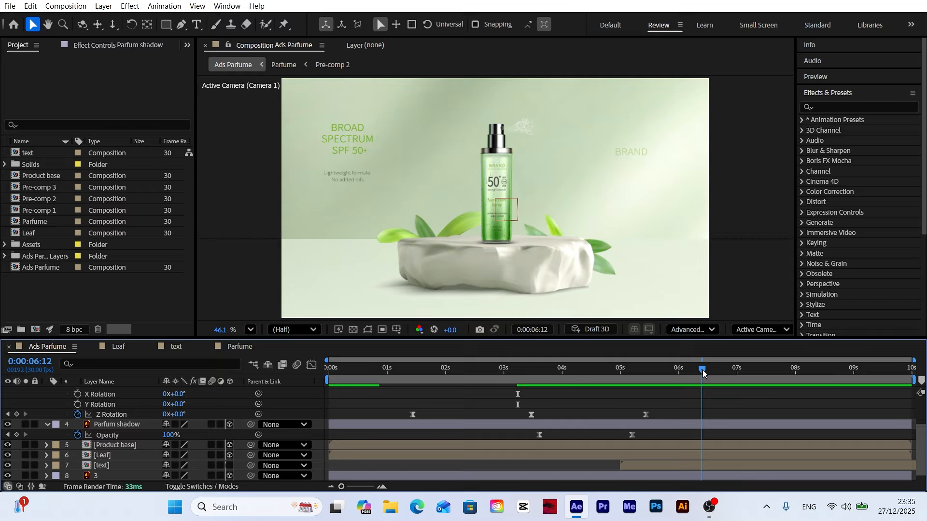
pyautogui.click(638, 467)
pyautogui.moveTo(638, 467); pyautogui.dragTo(697, 467)
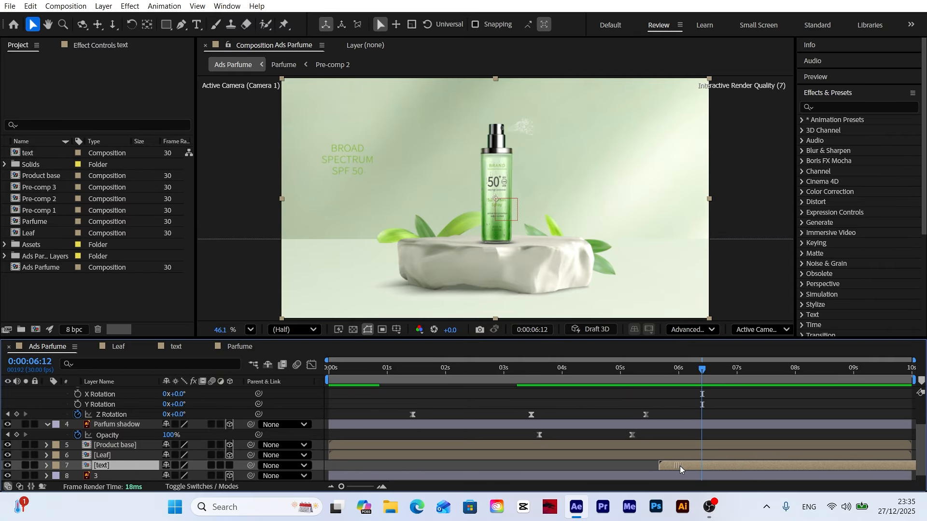
pyautogui.moveTo(648, 377); pyautogui.dragTo(525, 390)
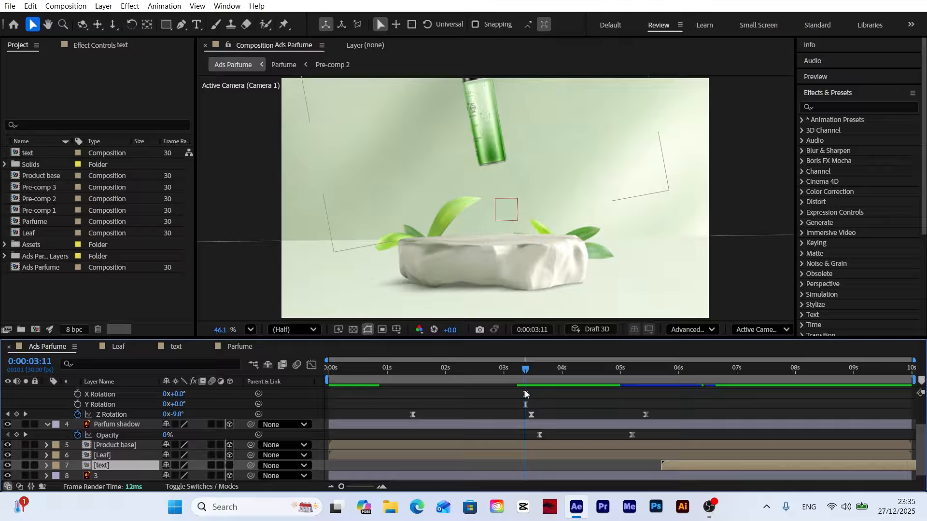
pyautogui.press('space')
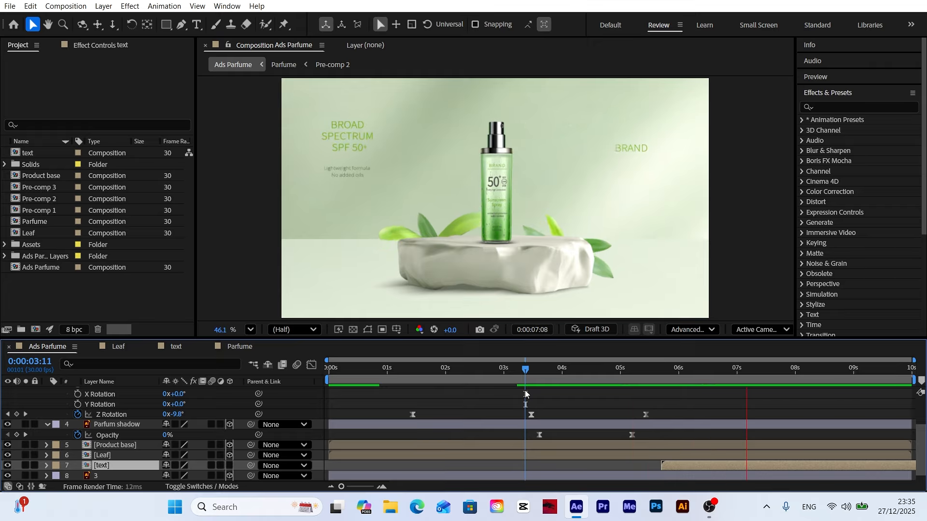
# Step: Return to the start of the timeline and collapse the Parfume and Parfum shadow layers' properties
pyautogui.moveTo(503, 370); pyautogui.dragTo(73, 414)
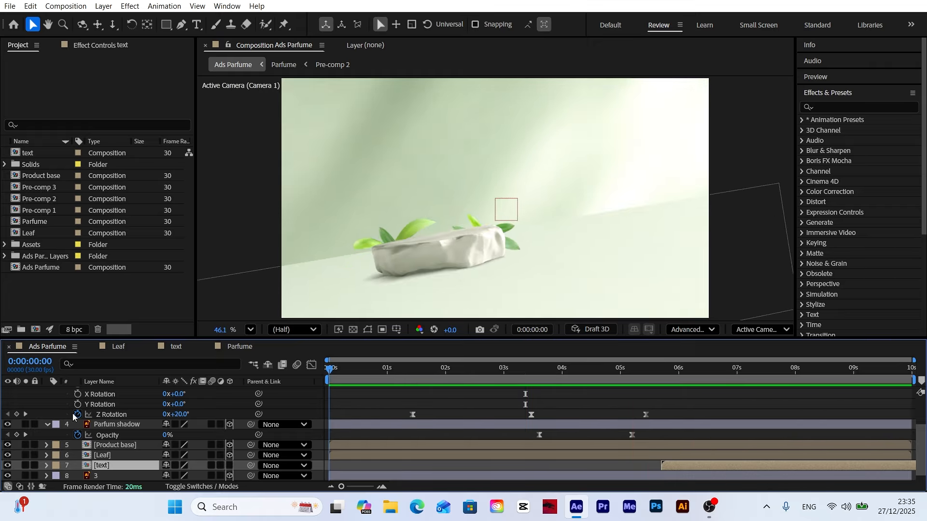
pyautogui.scroll(2, 51, 416)
pyautogui.click(47, 414)
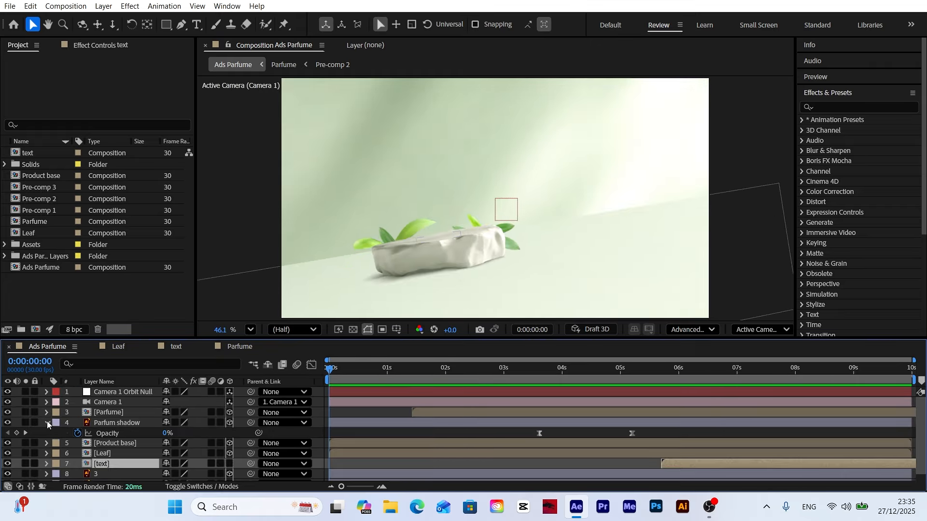
pyautogui.click(48, 424)
# Step: Enable motion blur on all layers of the Ads Parfume composition
pyautogui.click(115, 424)
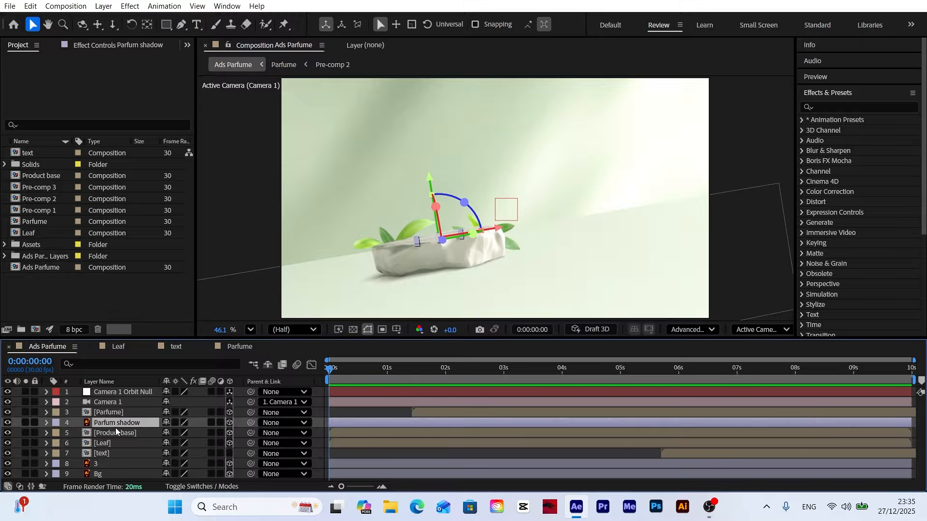
pyautogui.hotkey('ctrl', 'a')
pyautogui.click(212, 390)
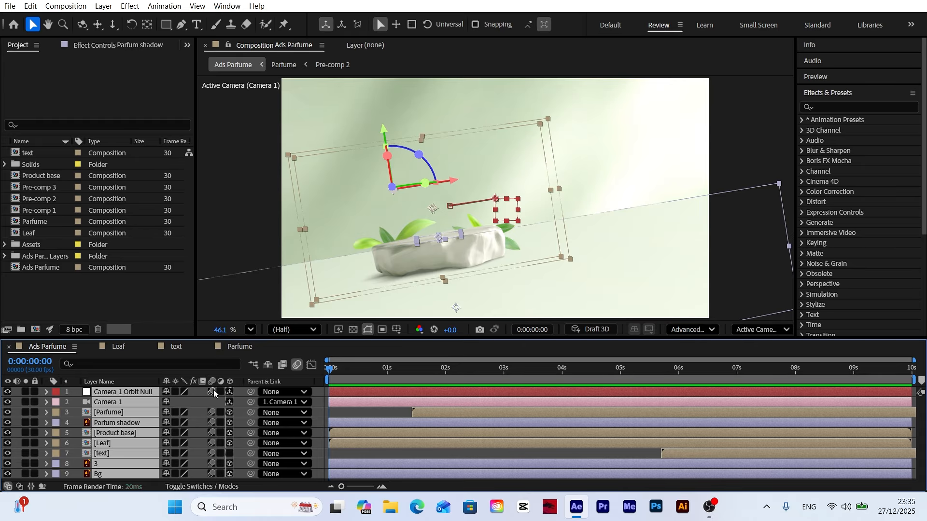
pyautogui.click(324, 405)
# Step: Set the composition preview resolution to Full and preview the animation from the start
pyautogui.moveTo(354, 371); pyautogui.dragTo(320, 380)
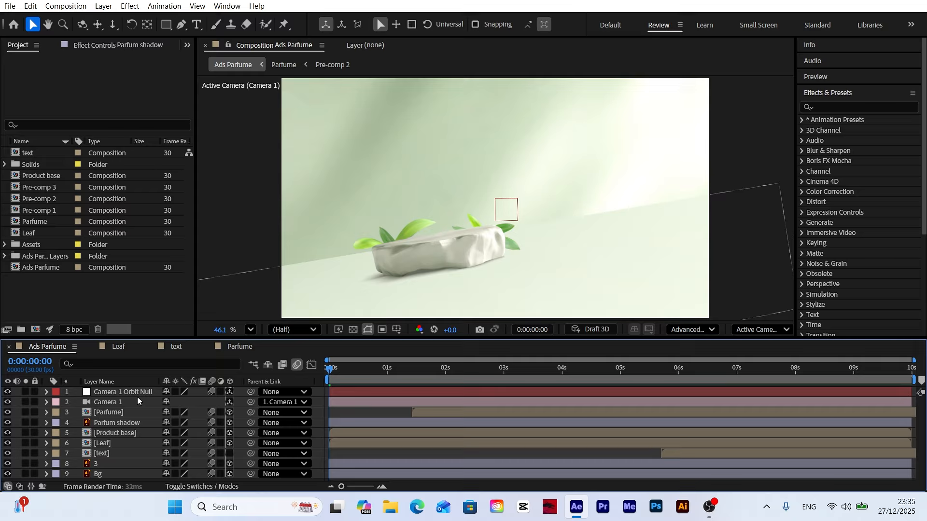
pyautogui.click(294, 330)
pyautogui.click(297, 369)
pyautogui.click(149, 299)
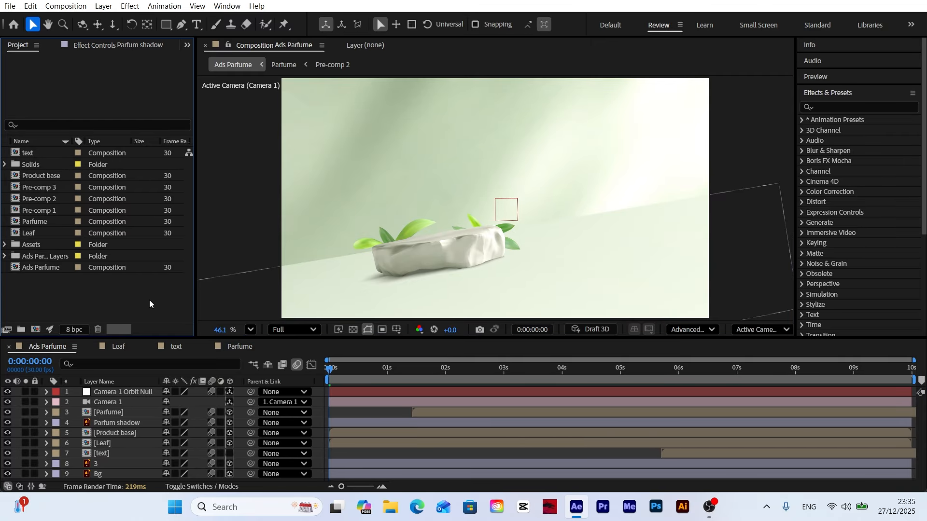
pyautogui.press('space')
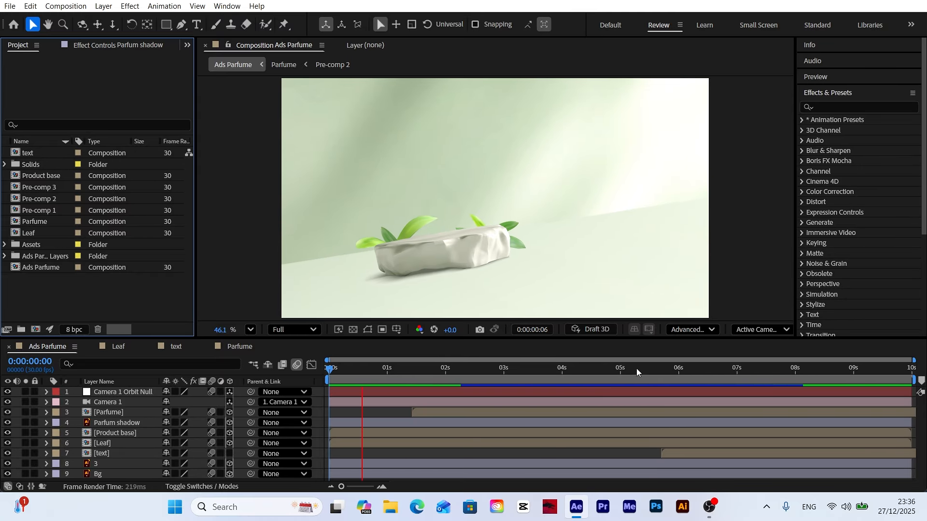
# Step: Move the text layer earlier so that it starts at about 4.7 s
pyautogui.moveTo(636, 369); pyautogui.dragTo(607, 379)
pyautogui.moveTo(671, 453); pyautogui.dragTo(612, 454)
pyautogui.moveTo(609, 370); pyautogui.dragTo(647, 381)
# Step: In the text composition, shift the Line, Text 4 and Text 5 layers to start slightly earlier
pyautogui.click(179, 354)
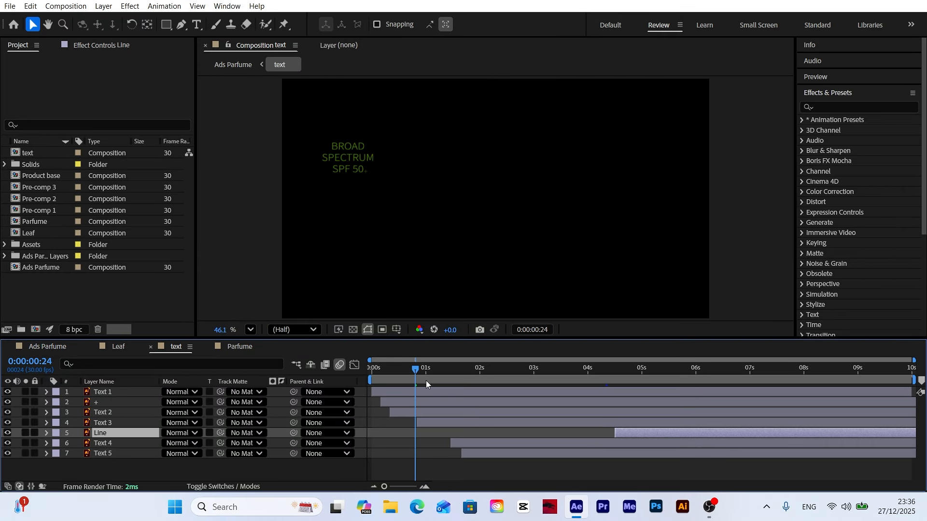
pyautogui.moveTo(426, 380); pyautogui.dragTo(436, 377)
pyautogui.click(477, 452)
pyautogui.keyDown('shift'); pyautogui.click(477, 444); pyautogui.keyUp('shift')
pyautogui.keyDown('shift'); pyautogui.click(622, 434); pyautogui.keyUp('shift')
pyautogui.moveTo(511, 442); pyautogui.dragTo(489, 441)
pyautogui.moveTo(488, 371); pyautogui.dragTo(428, 381)
# Step: Start the Parfume layer at about 1.1 s in the Ads Parfume composition, and preview the animation from the start
pyautogui.click(48, 348)
pyautogui.moveTo(427, 413); pyautogui.dragTo(410, 414)
pyautogui.moveTo(428, 379); pyautogui.dragTo(202, 385)
pyautogui.press('space')
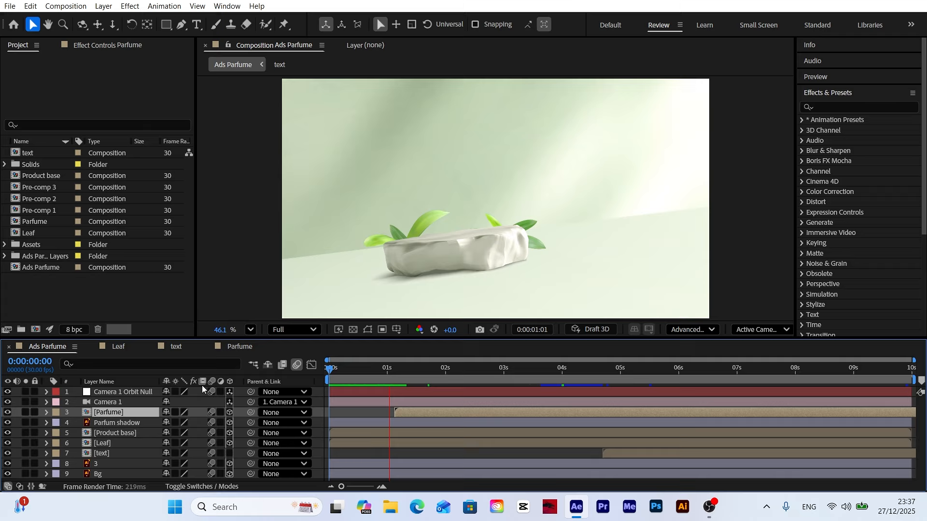
# Step: Start the text layer at about 4.1 s, and check the Parfum shadow layer's opacity keyframes against the bottle's descent
pyautogui.moveTo(550, 377); pyautogui.dragTo(589, 378)
pyautogui.moveTo(606, 454); pyautogui.dragTo(593, 453)
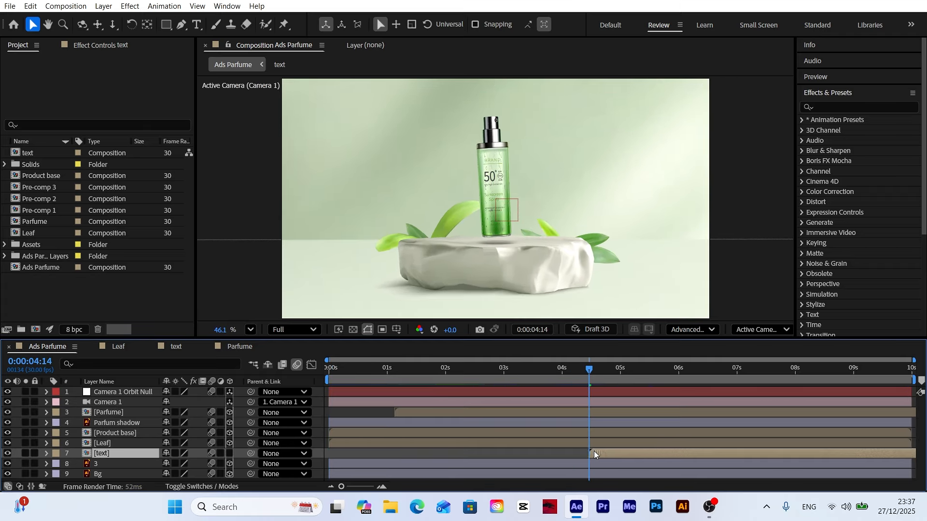
pyautogui.click(114, 423)
pyautogui.press('t')
pyautogui.click(530, 375)
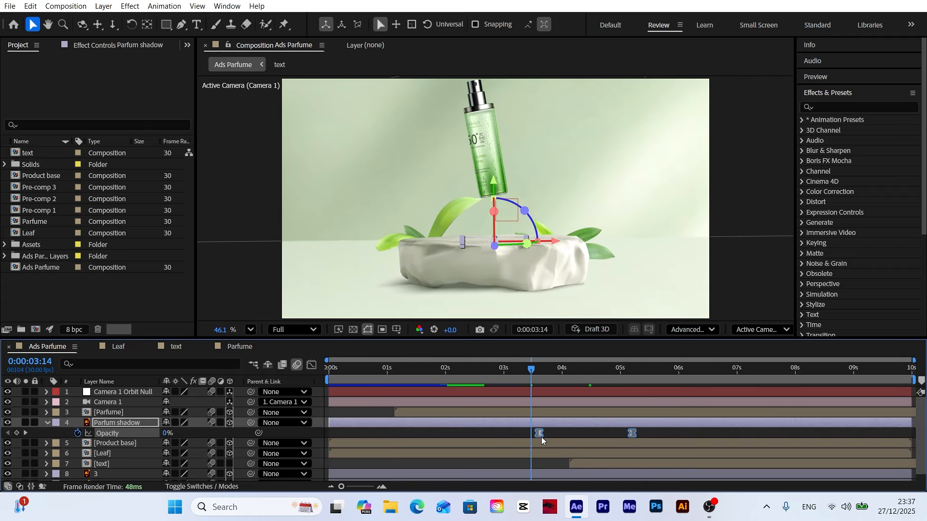
pyautogui.click(46, 423)
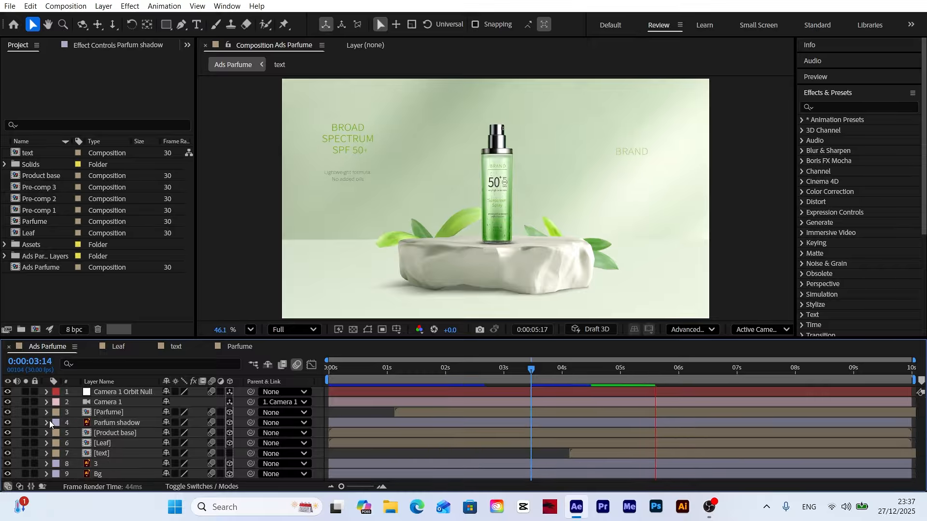
# Step: Scrub through the text reveal and preview the whole Ads Parfume animation from the start
pyautogui.moveTo(757, 380); pyautogui.dragTo(823, 377)
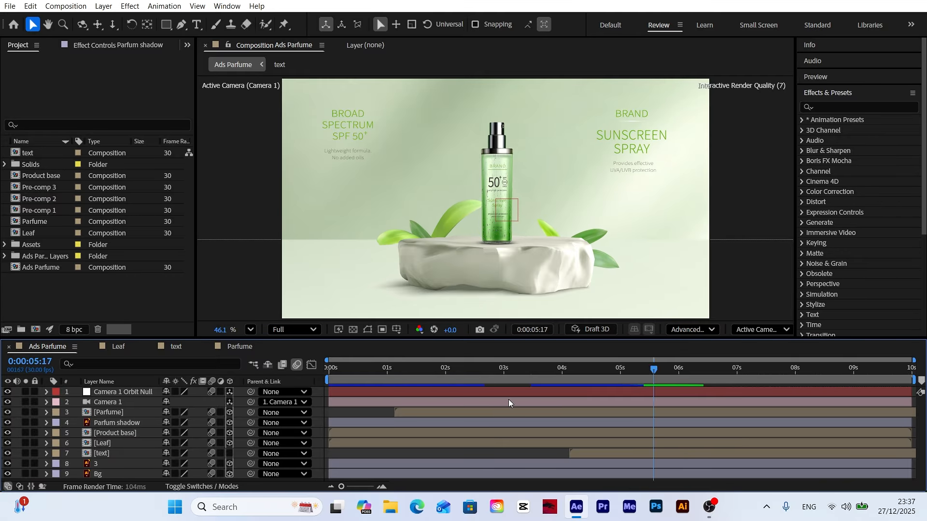
pyautogui.press('Home')
pyautogui.press('space')
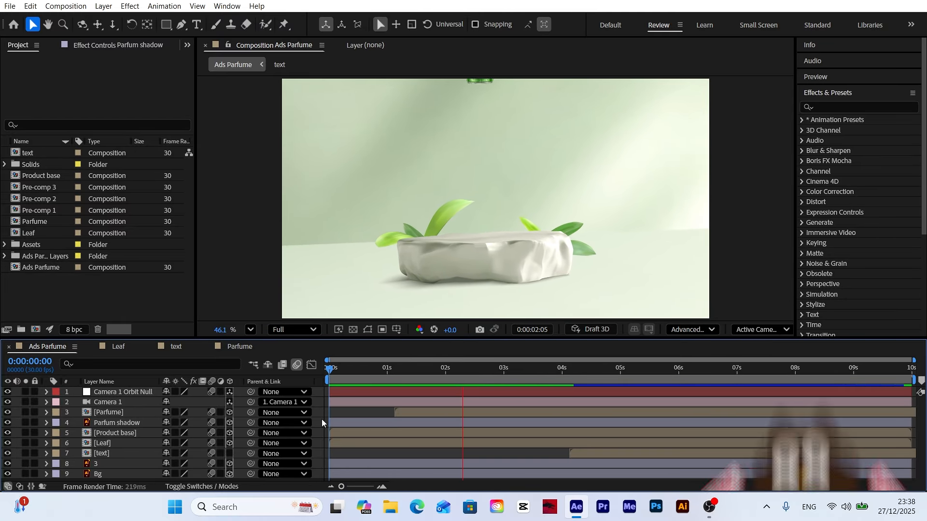